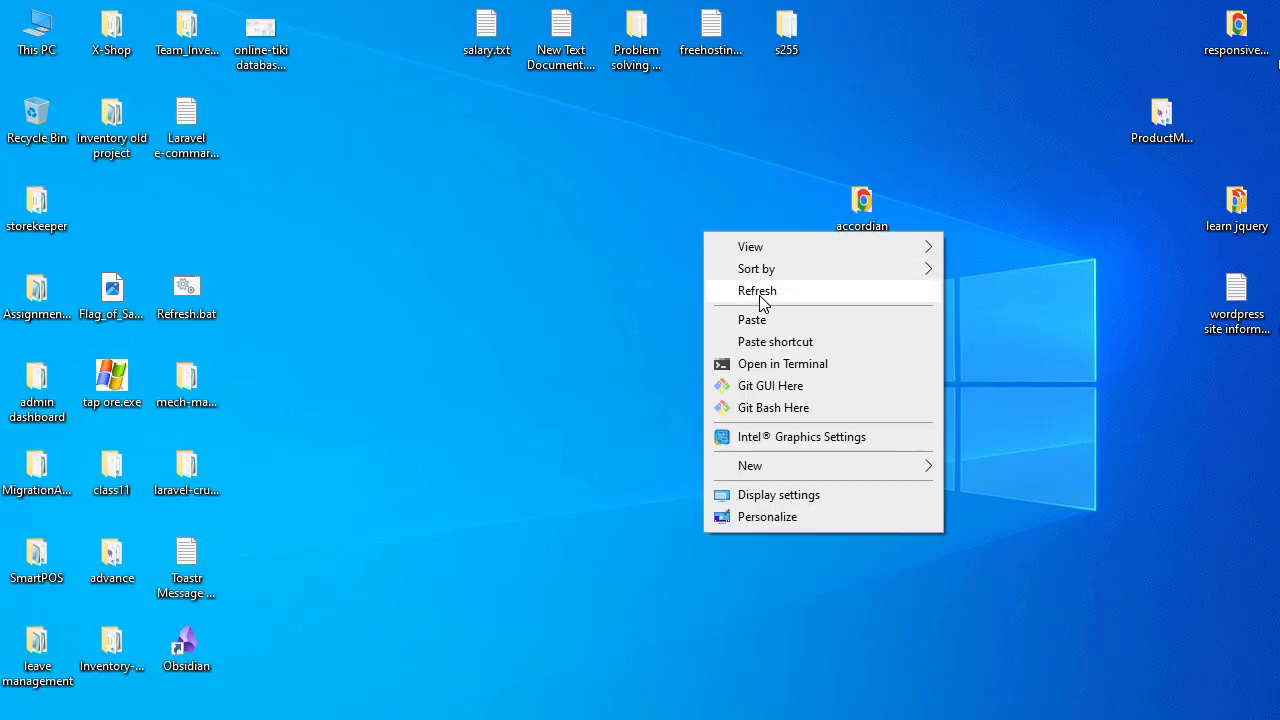
left_click(710, 290)
right_click(566, 215)
left_click(619, 277)
right_click(628, 268)
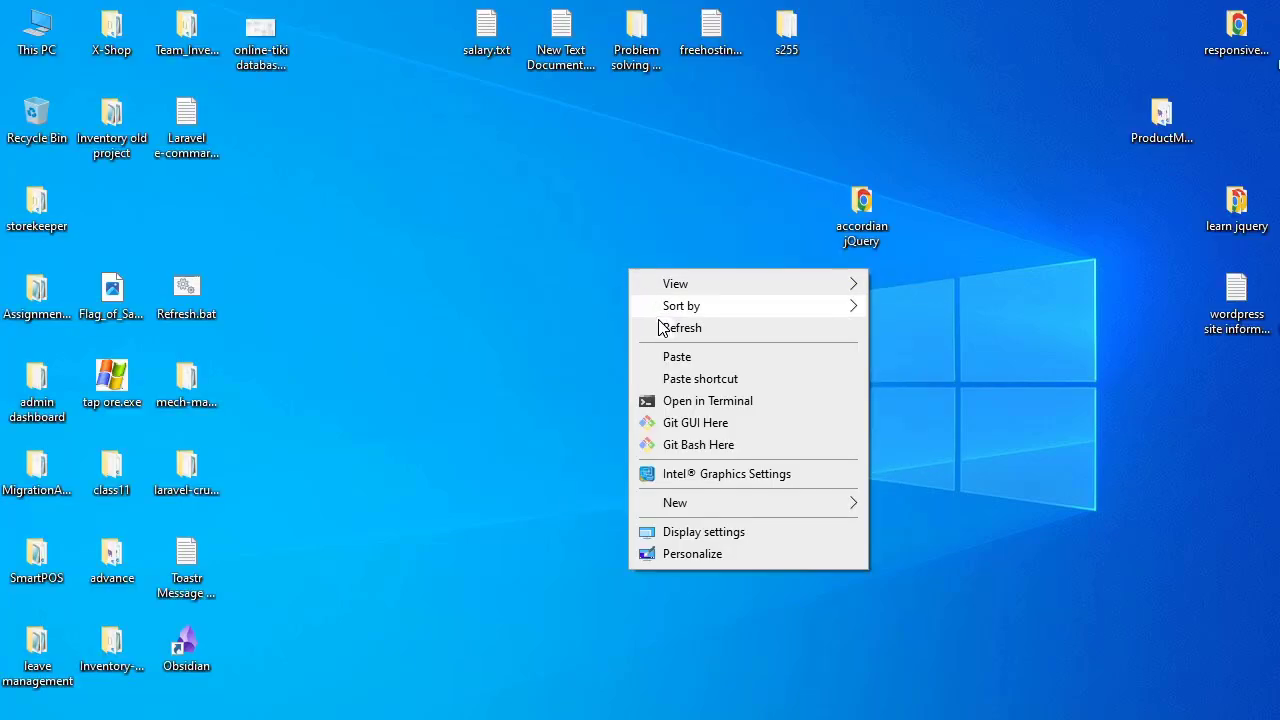
left_click(664, 329)
right_click(634, 274)
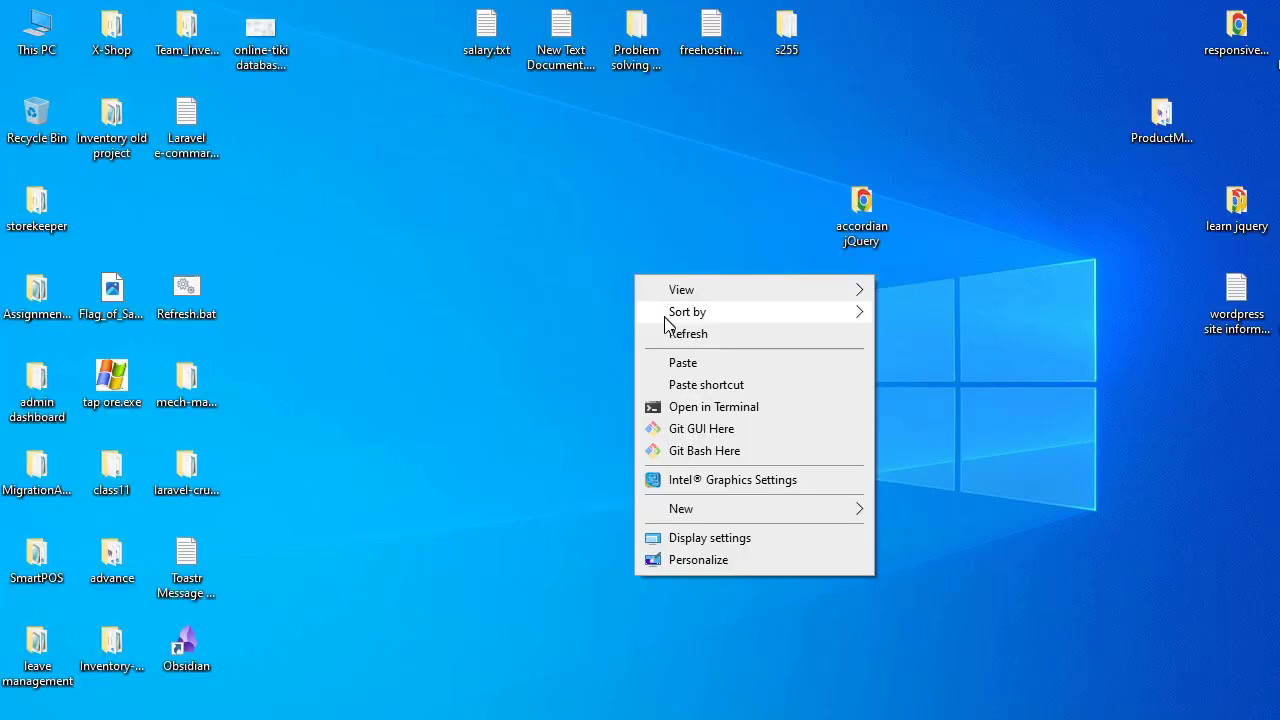
left_click(666, 330)
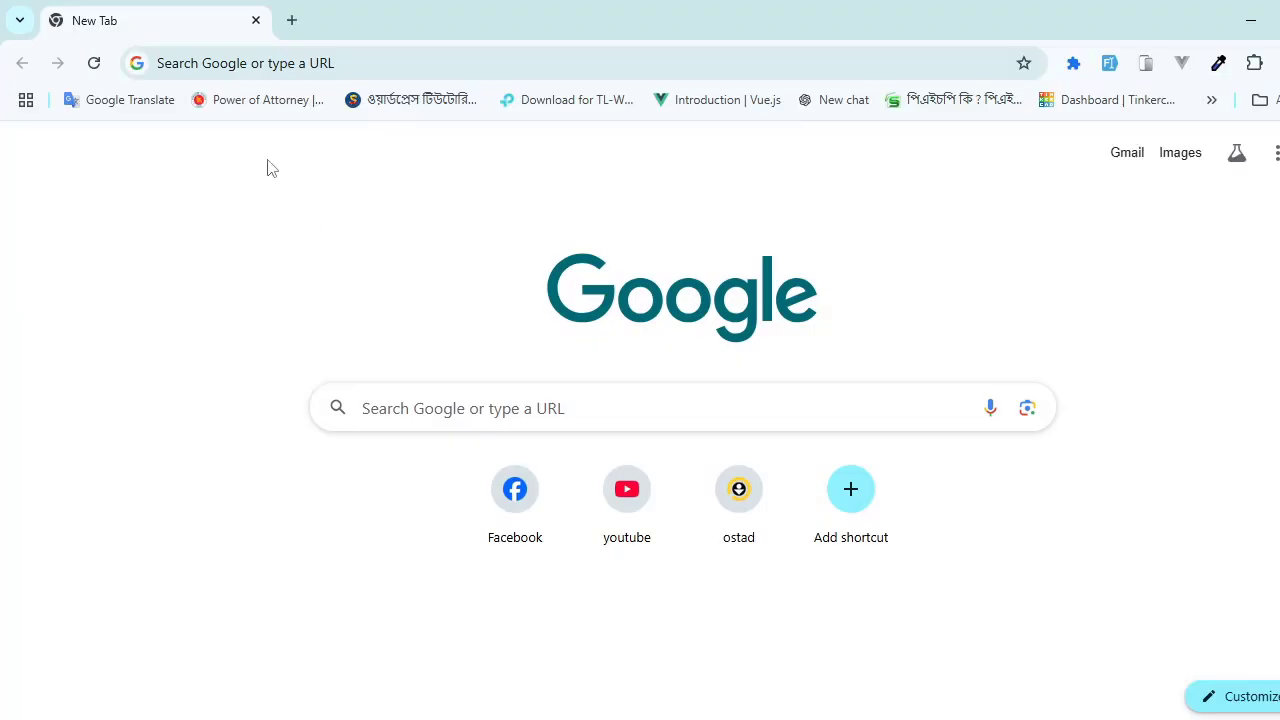
Step: Search Google for "xampp download" in Chrome and open the Download XAMPP page on apachefriends.org
left_click(229, 63)
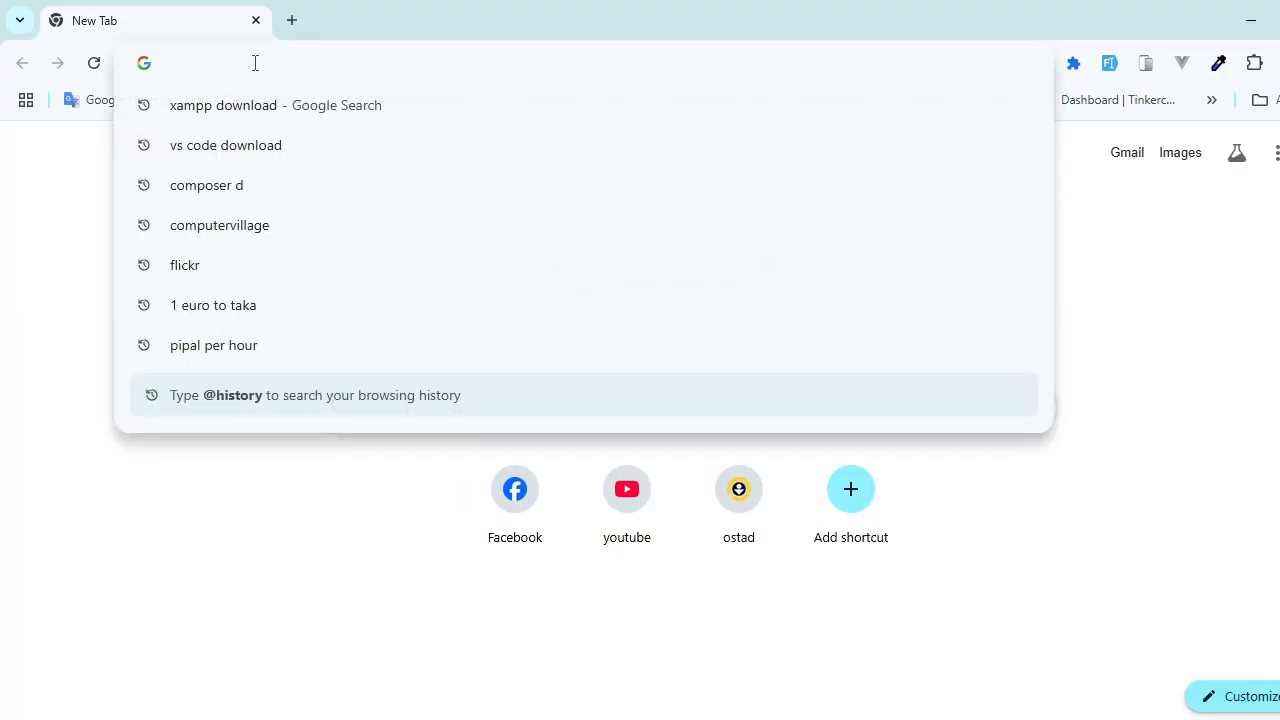
type("x")
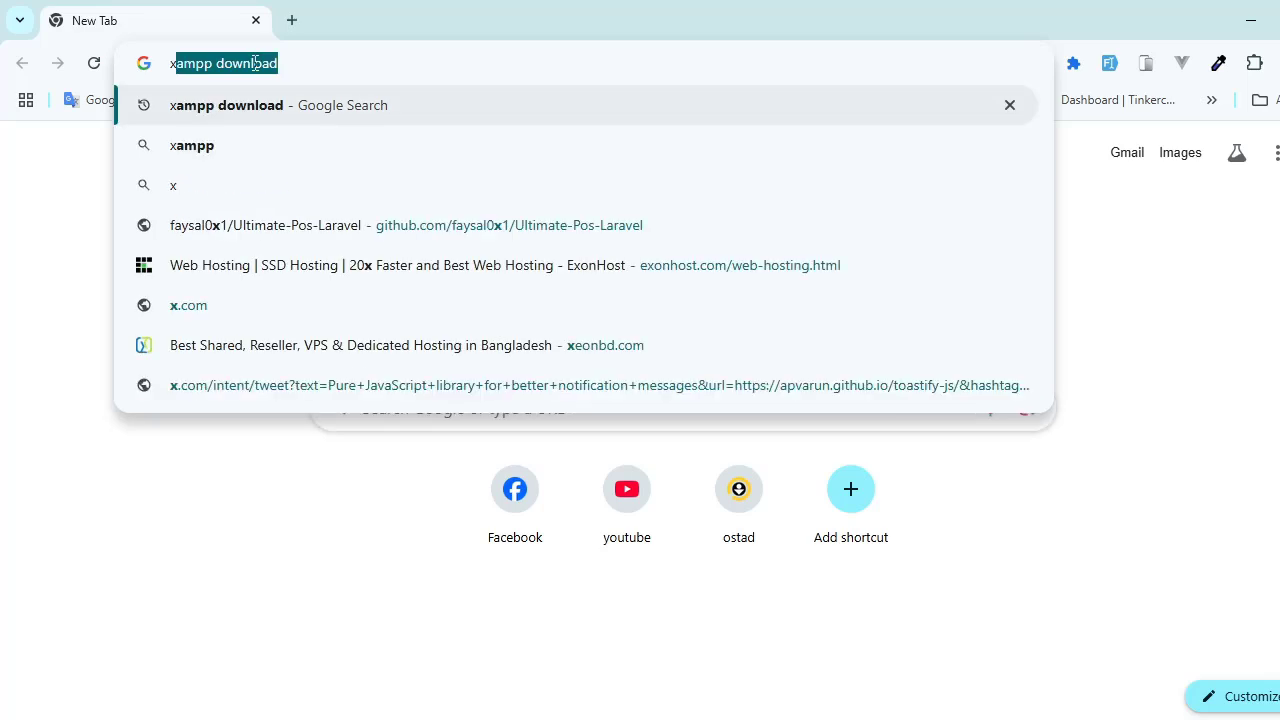
type("ampp")
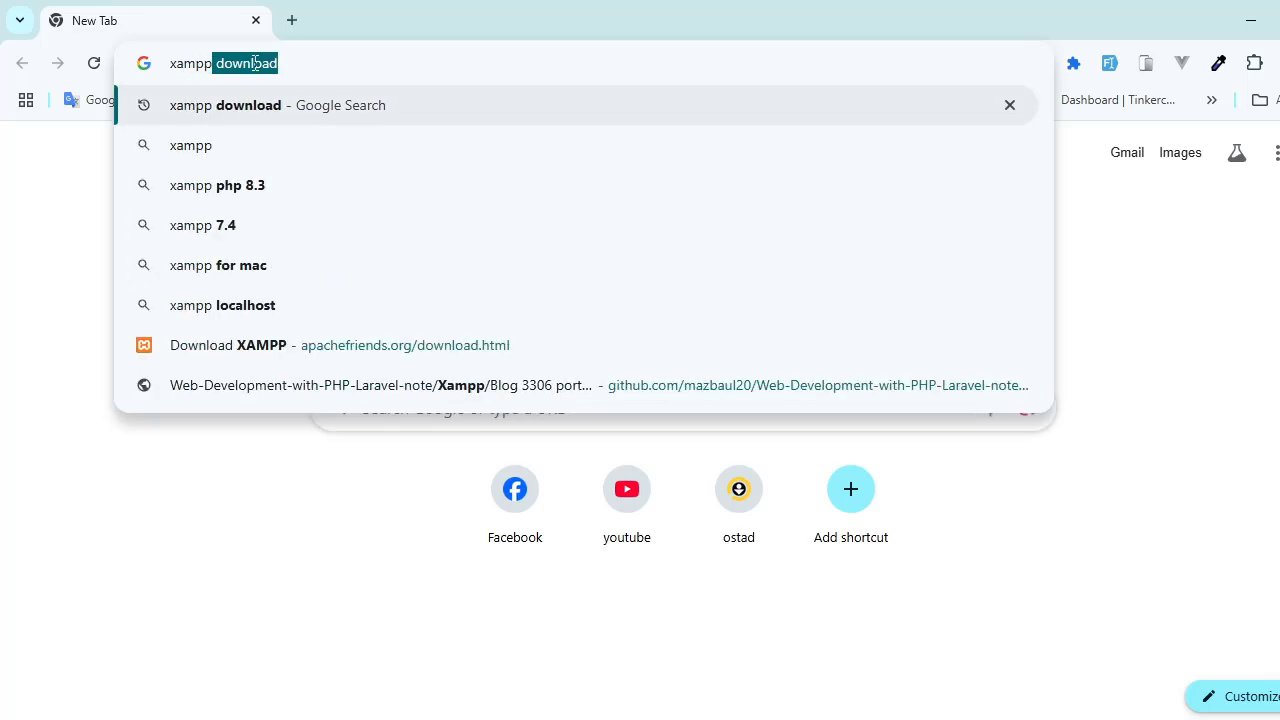
key("Return")
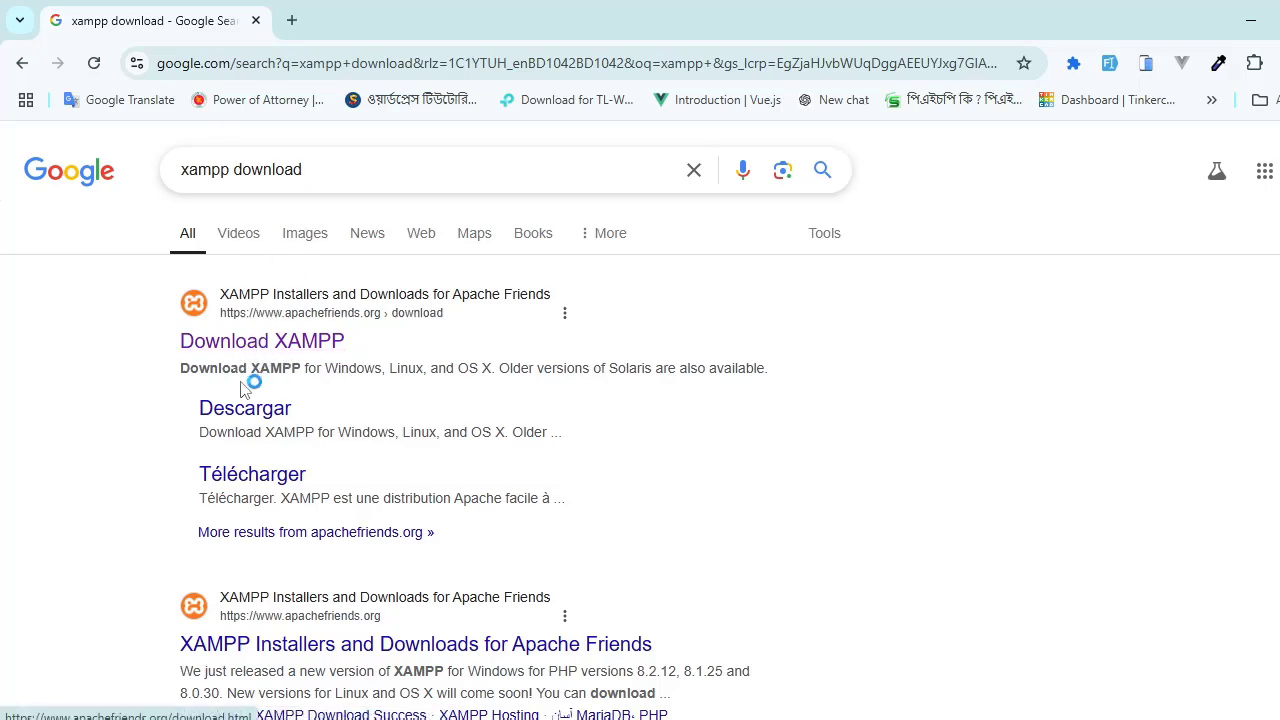
left_click(276, 350)
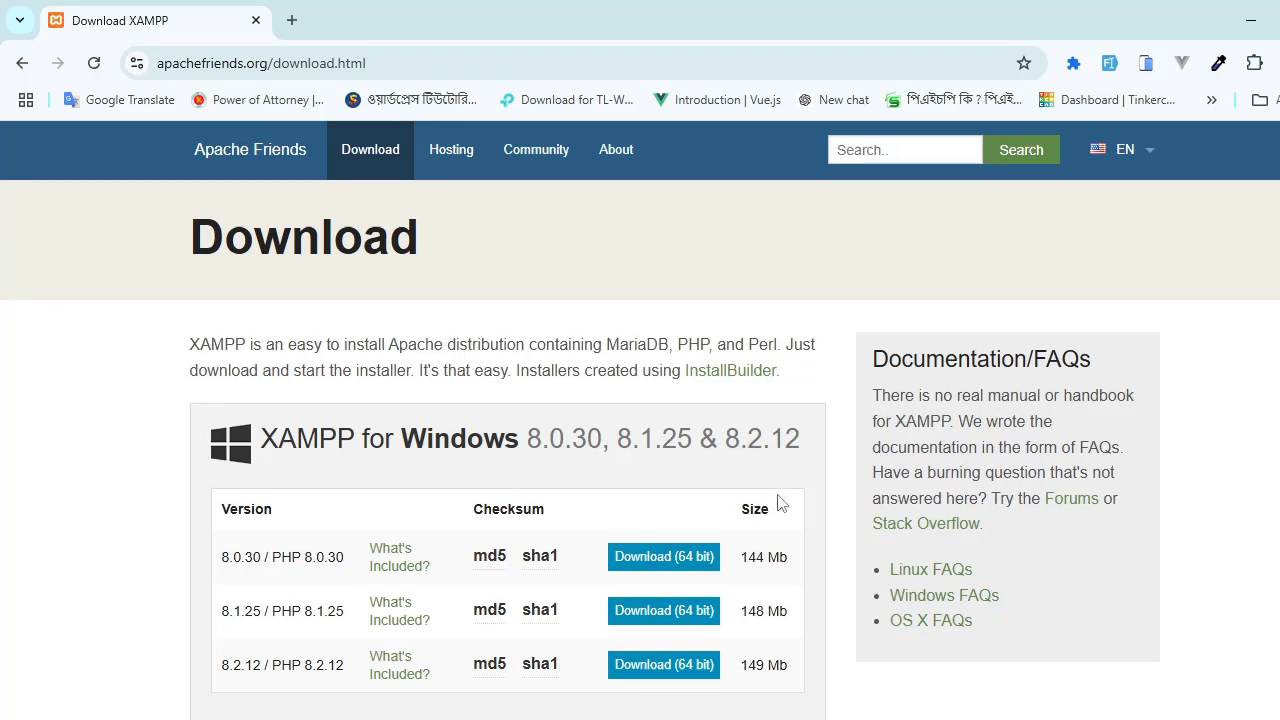
Step: Try to download the 64-bit XAMPP for Windows installer, version 8.2.12 / PHP 8.2.12
scroll(490, 470, "down", 2)
left_click_drag(222, 466, 320, 465)
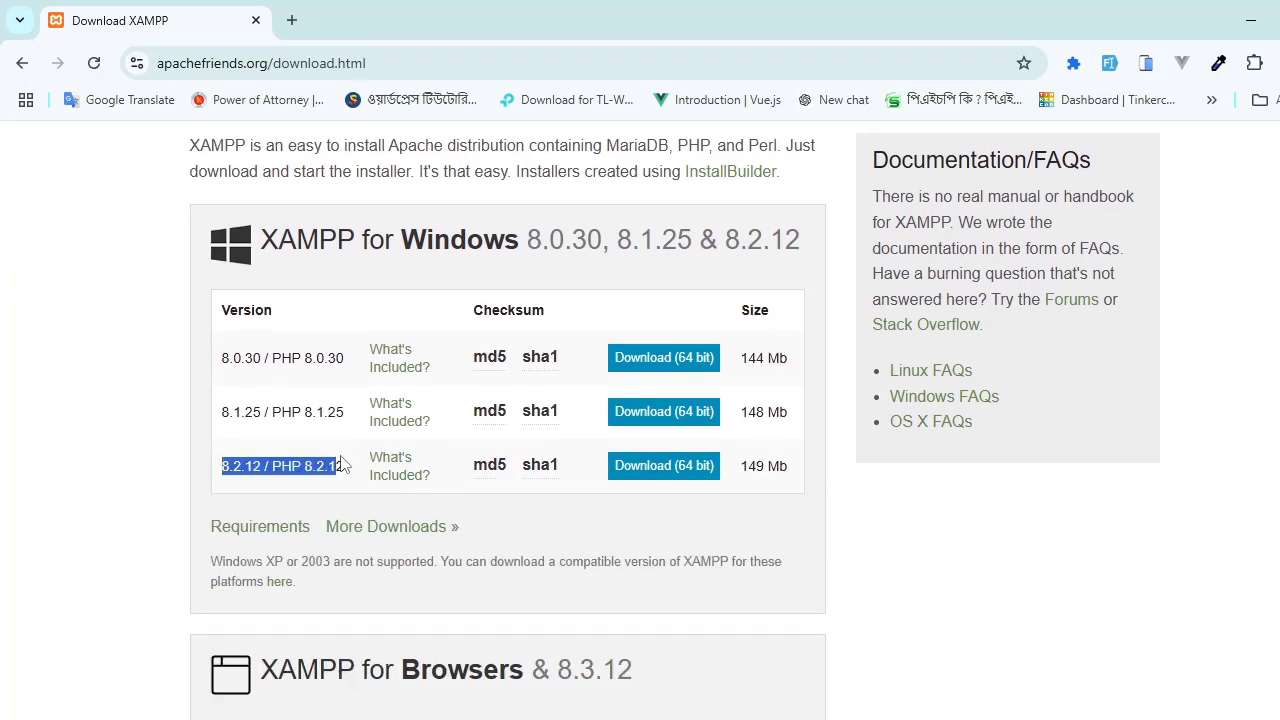
left_click(225, 480)
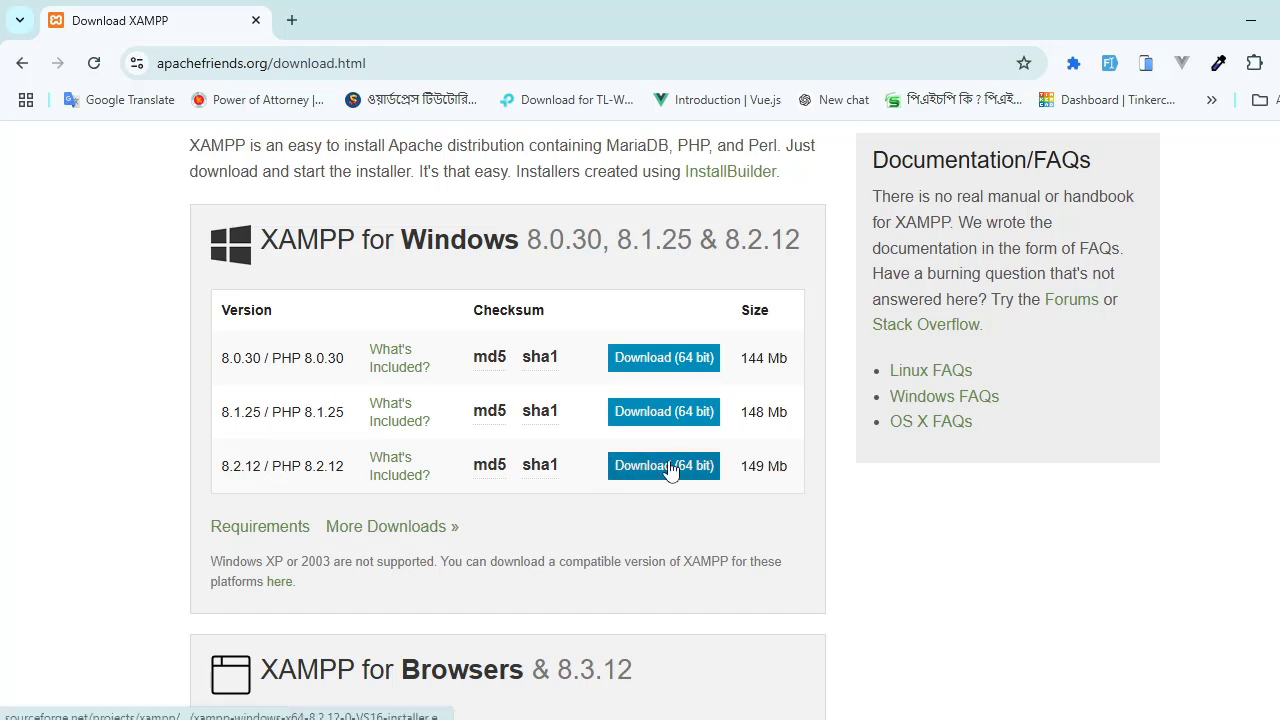
left_click(614, 468)
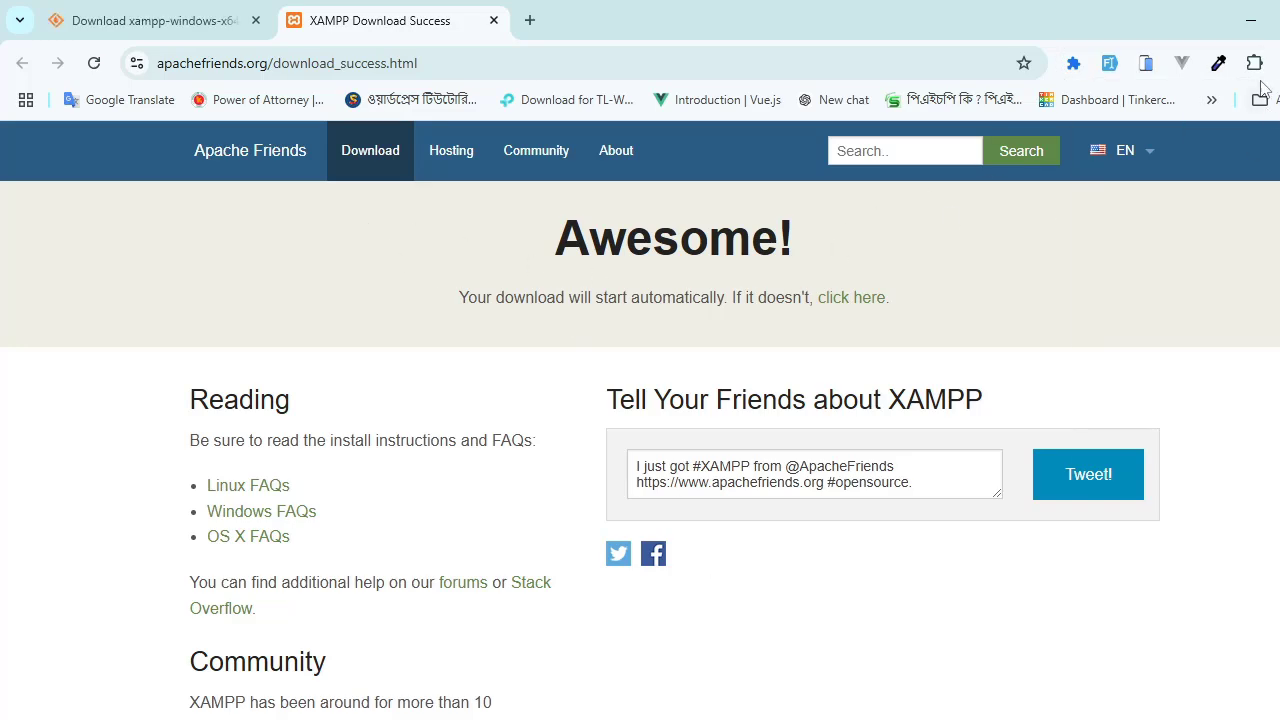
scroll(971, 357, "down", 3)
scroll(518, 389, "up", 3)
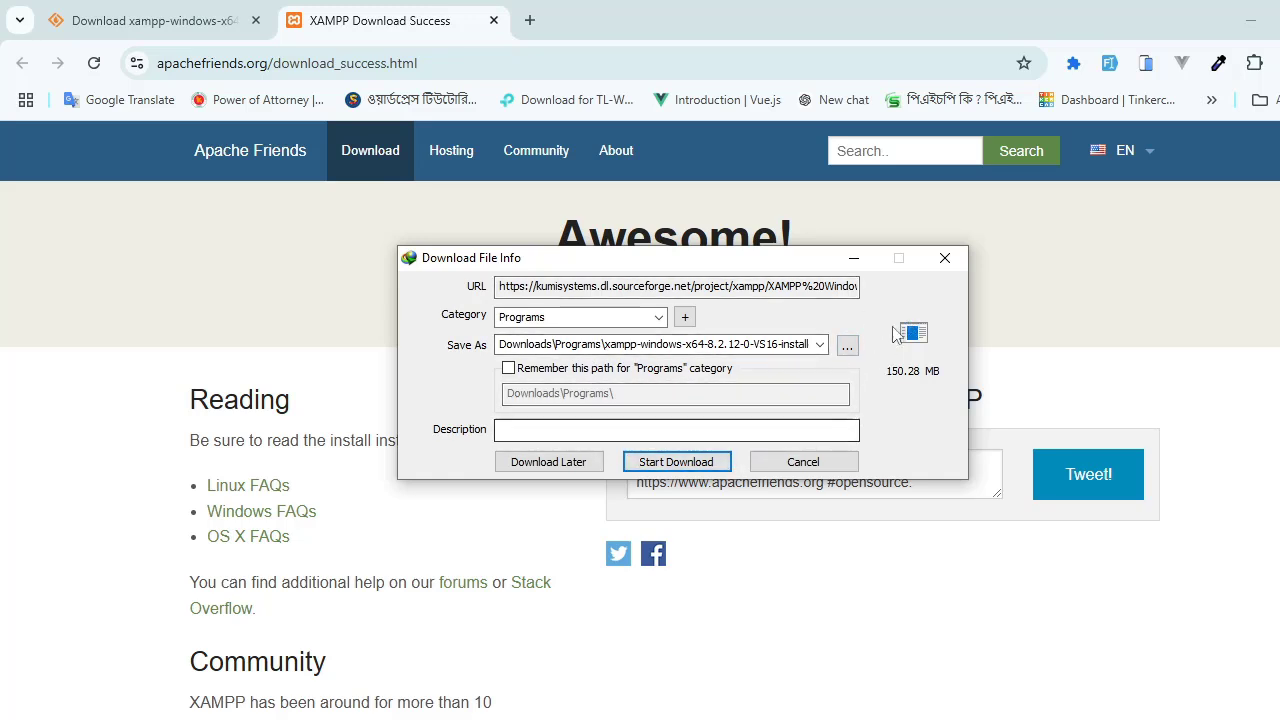
left_click(943, 262)
left_click(232, 14)
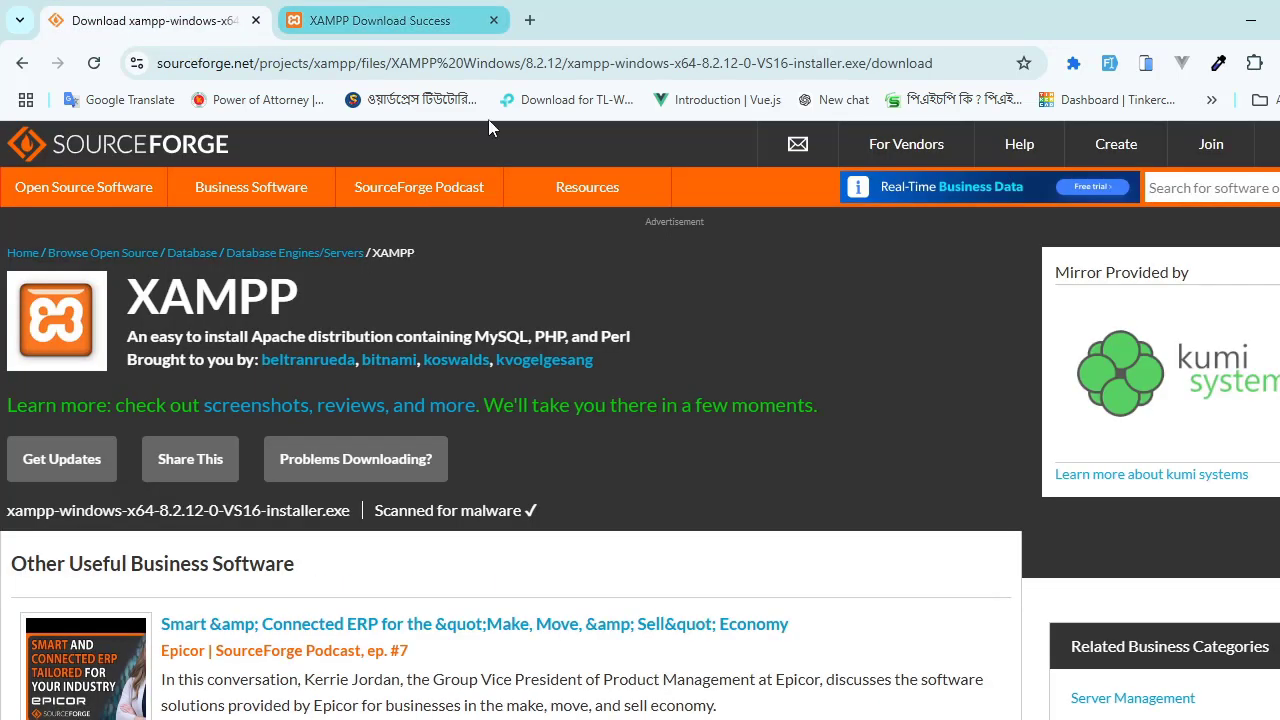
left_click(437, 10)
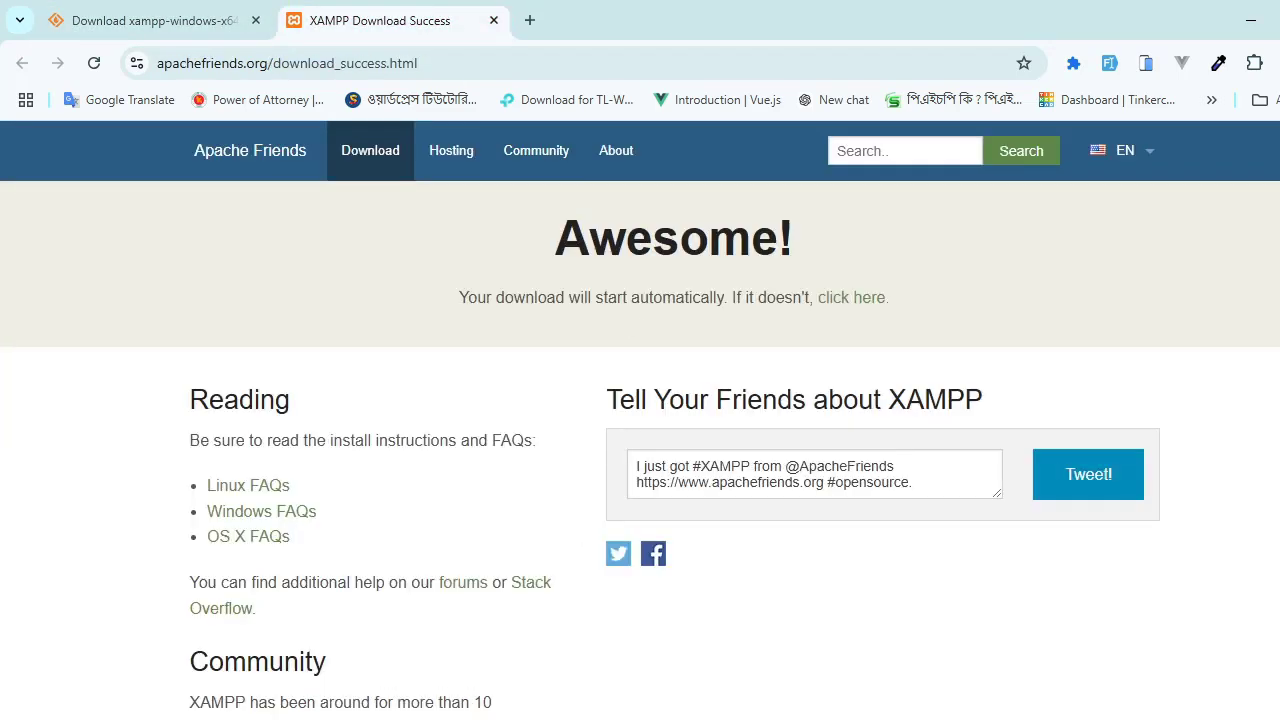
Step: Launch the xampp-windows-x64-8.2.12-0-VS16 installer application from the Laravel tools(software) folder in File Explorer and minimize that window
mouse_move(372, 719)
left_click(263, 682)
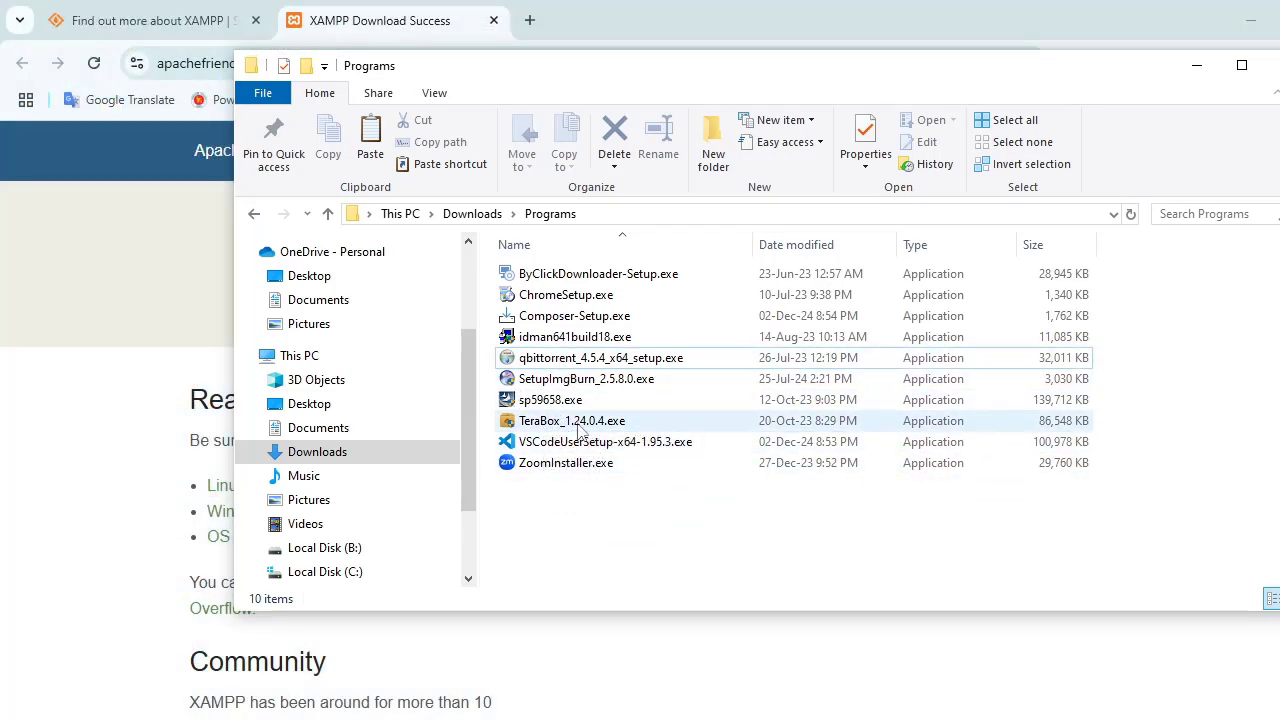
left_click(1196, 65)
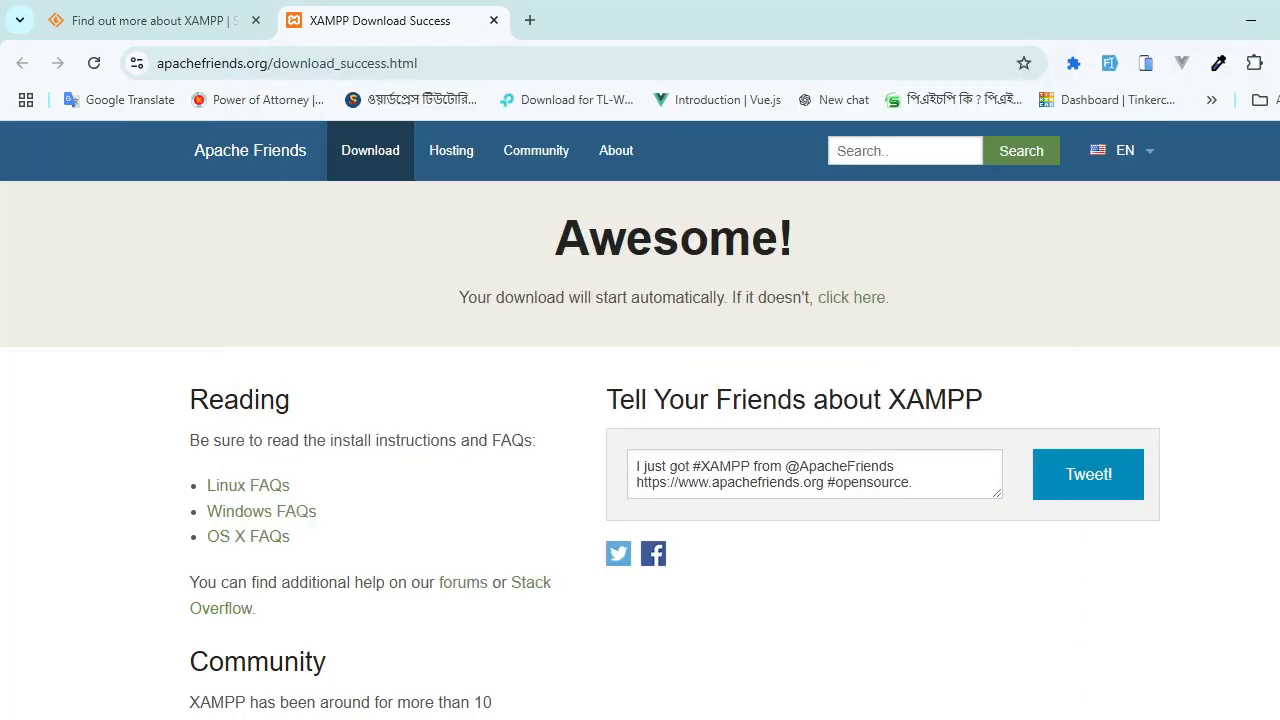
left_click(474, 665)
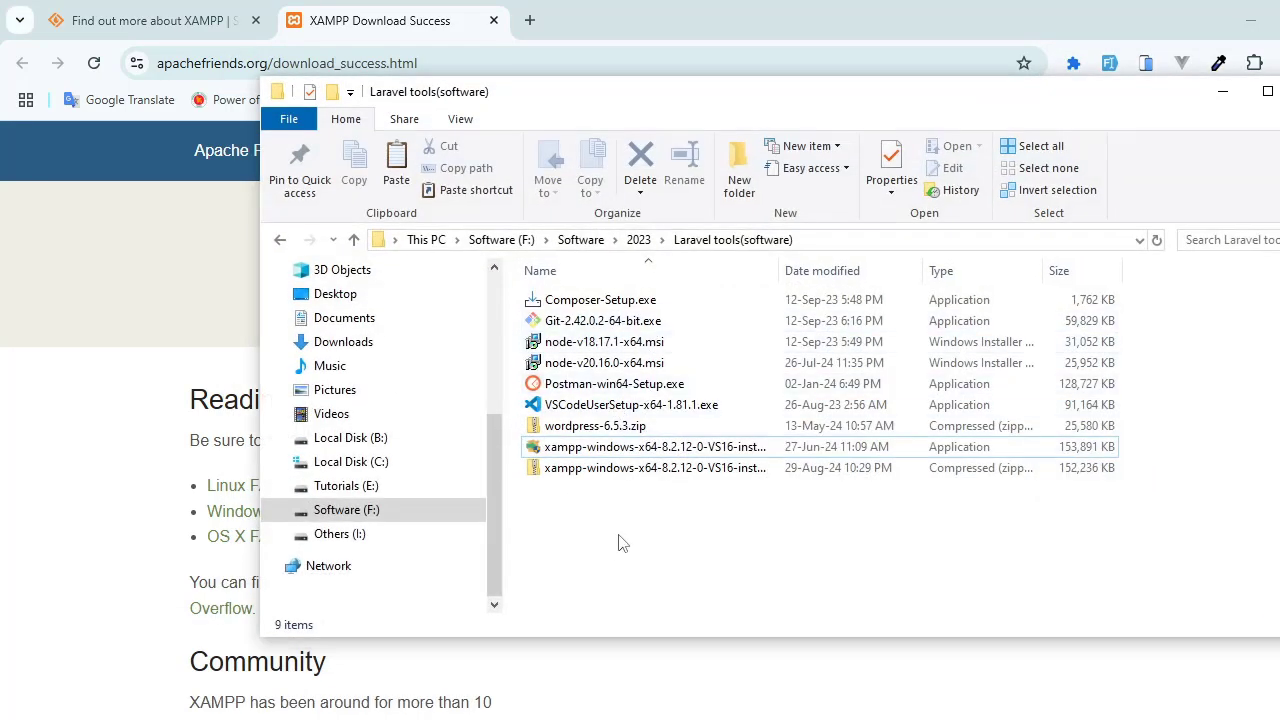
left_click(614, 452)
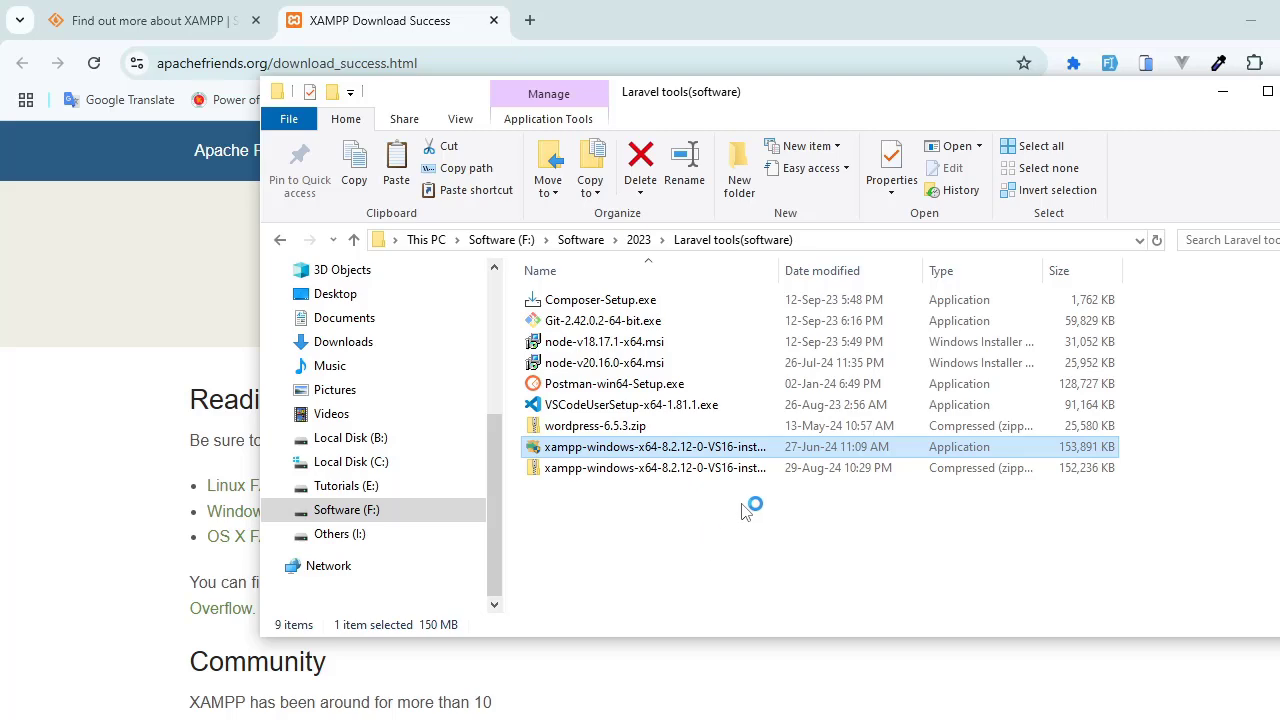
left_click(1218, 97)
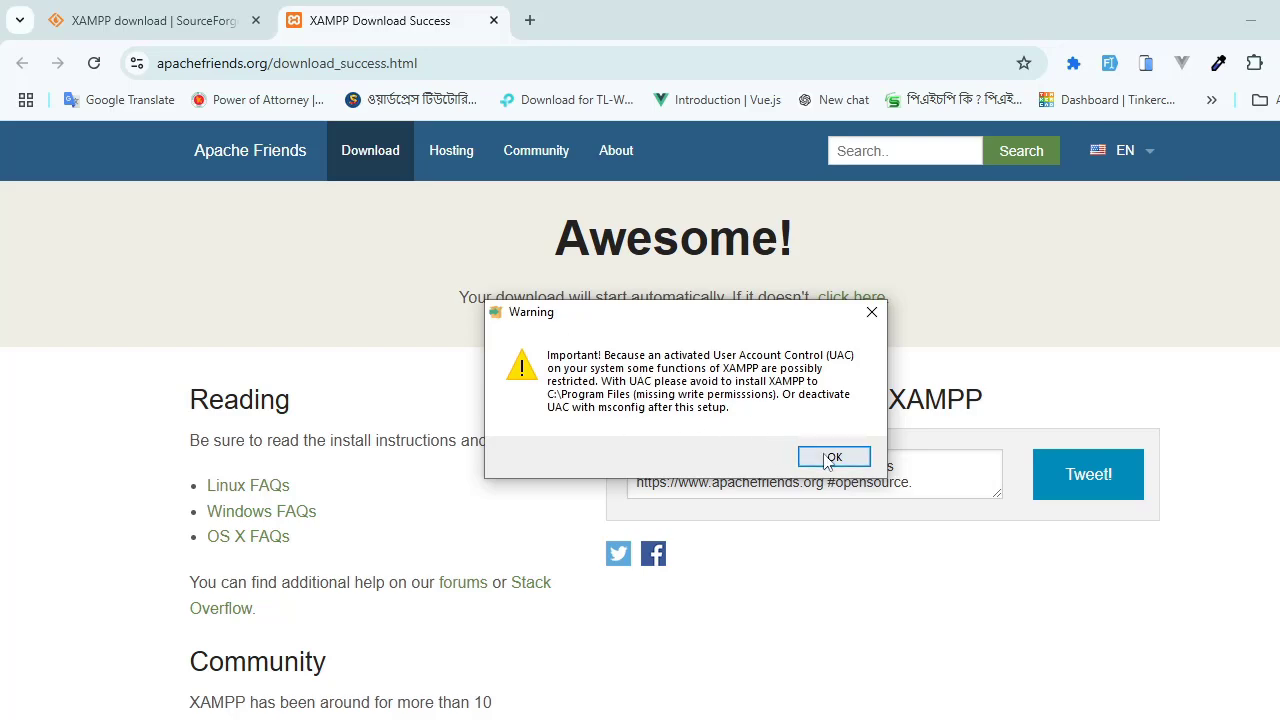
Step: Acknowledge the User Account Control warning and proceed through XAMPP setup with all default components selected
left_click(832, 457)
left_click(790, 567)
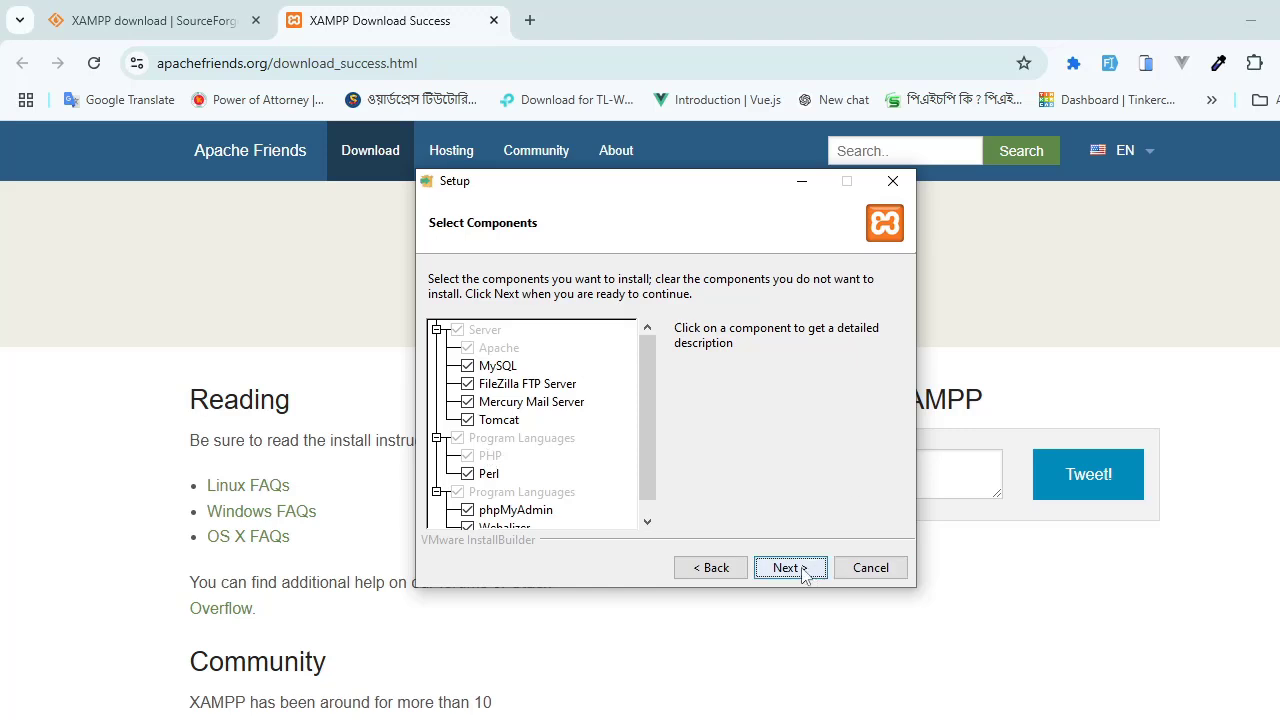
left_click(789, 567)
Step: Try to continue the XAMPP setup with C:\xampp as the installation folder
left_click(524, 327)
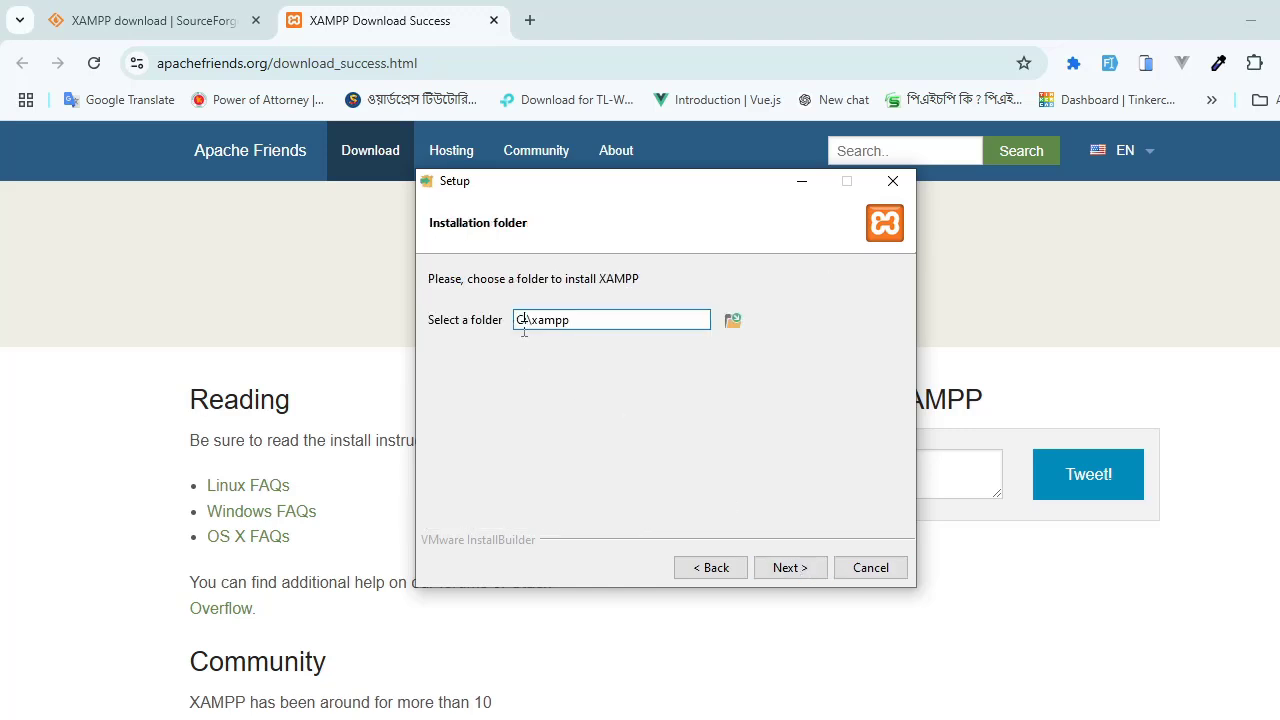
left_click_drag(582, 323, 511, 320)
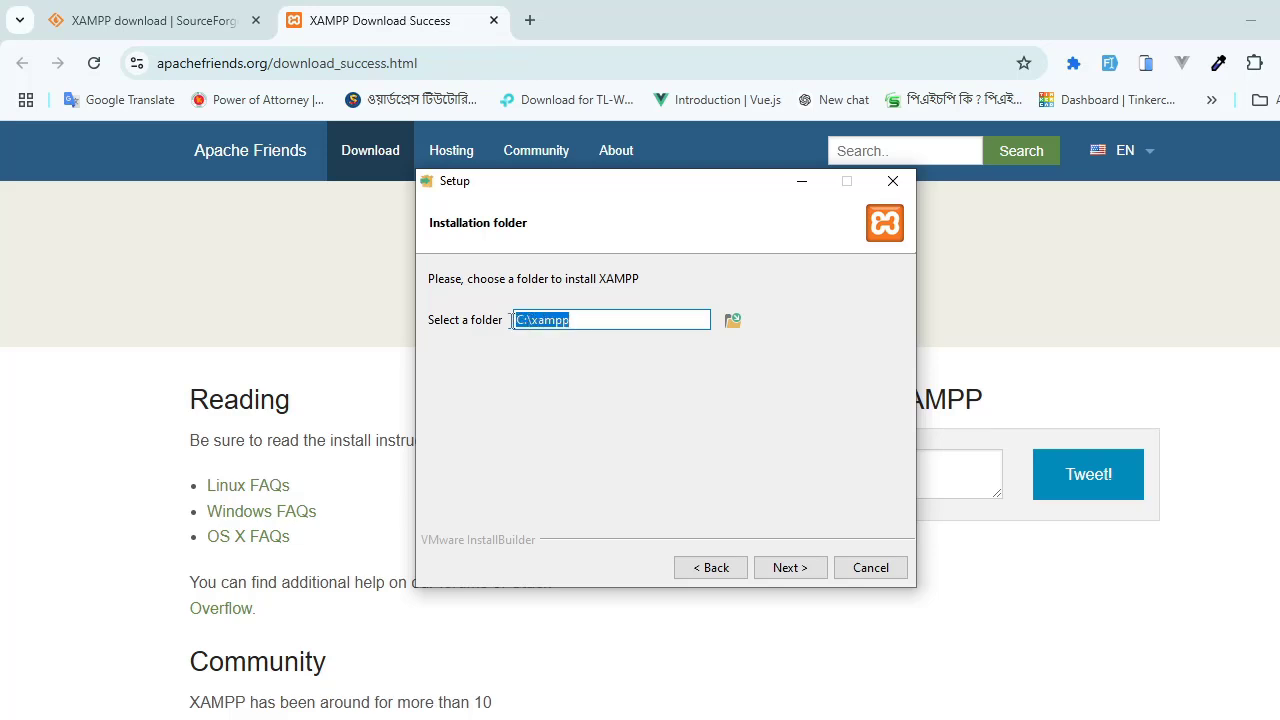
left_click(791, 563)
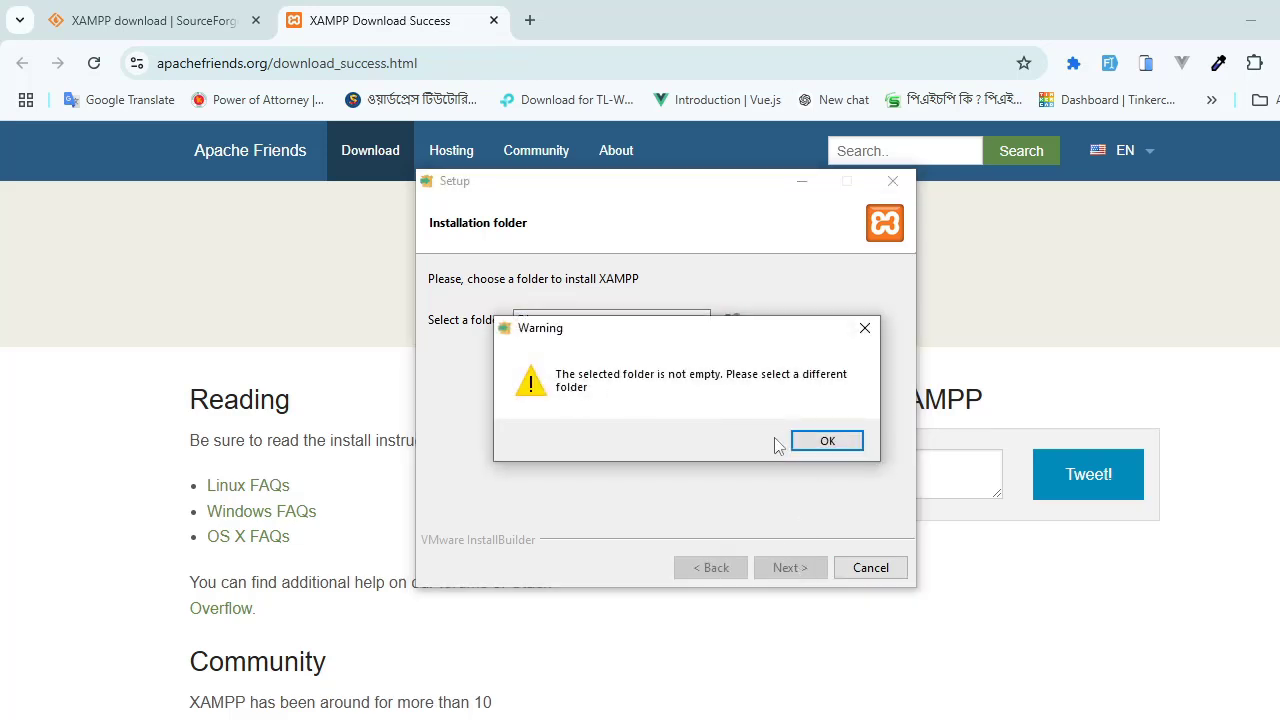
left_click(825, 442)
left_click(801, 564)
left_click(865, 328)
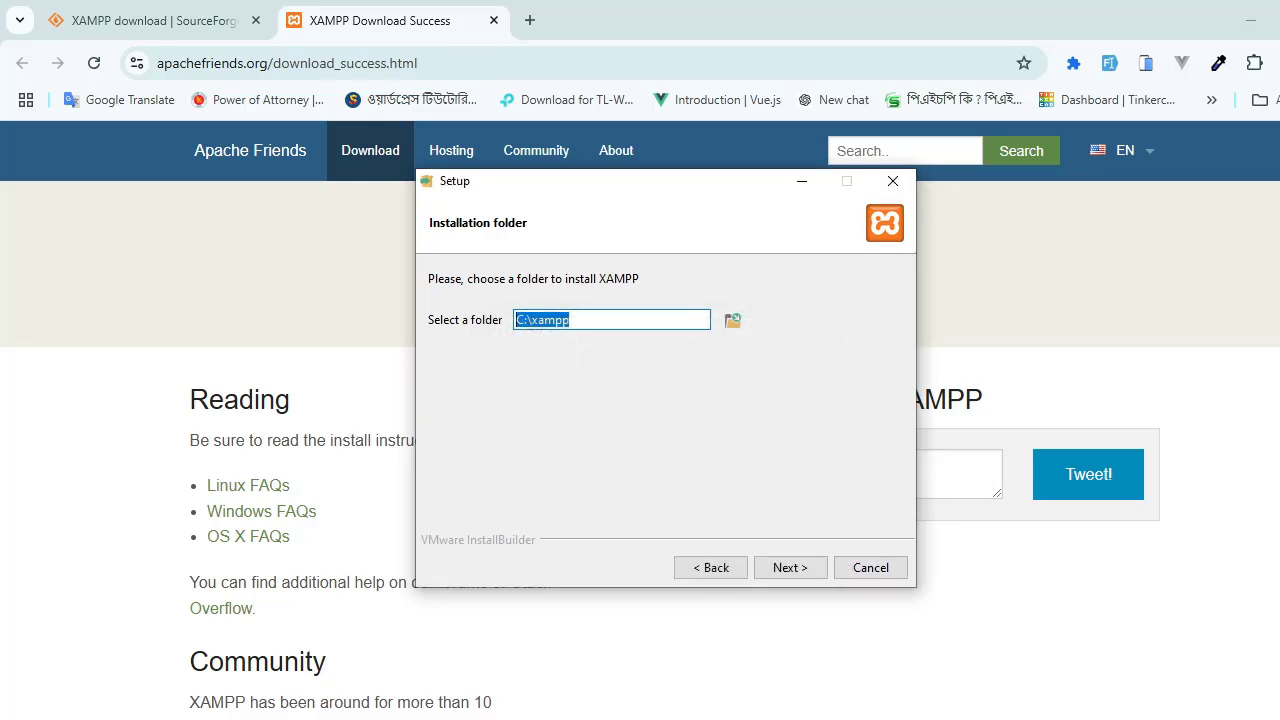
Step: Switch to the Laravel tools(software) window in File Explorer and open Local Disk (C:)
left_click(371, 719)
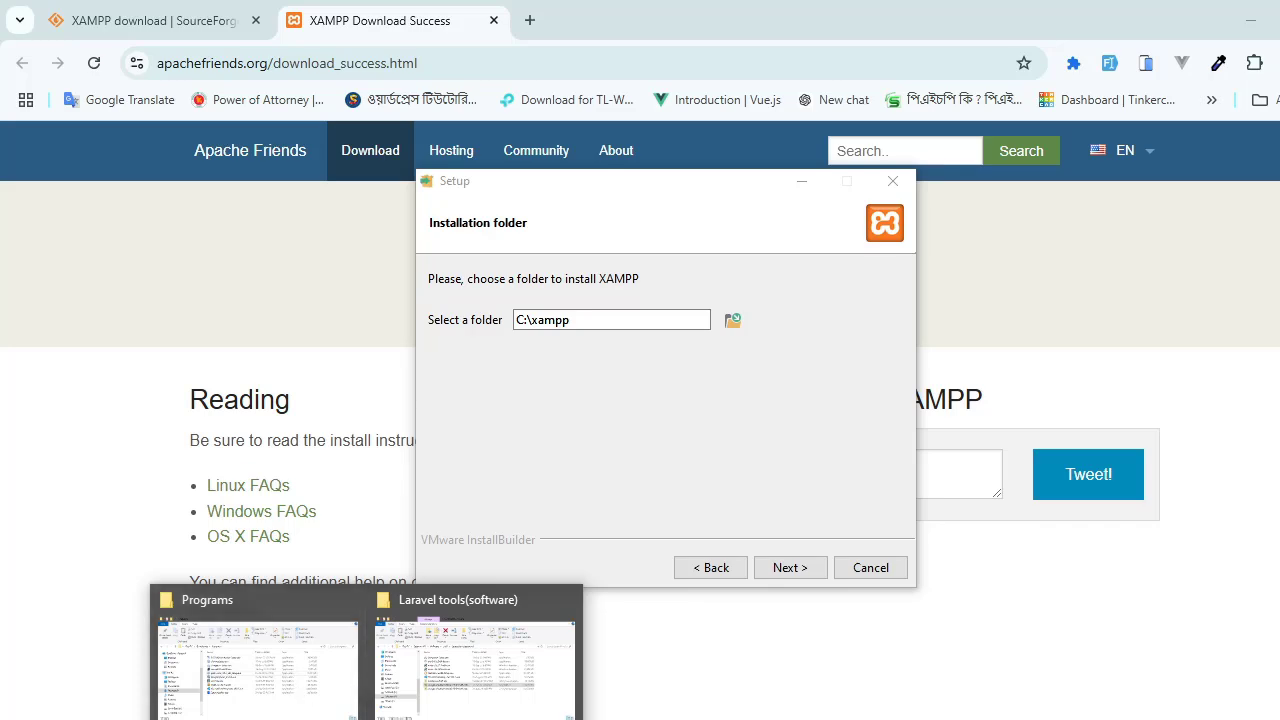
right_click(318, 719)
left_click(277, 709)
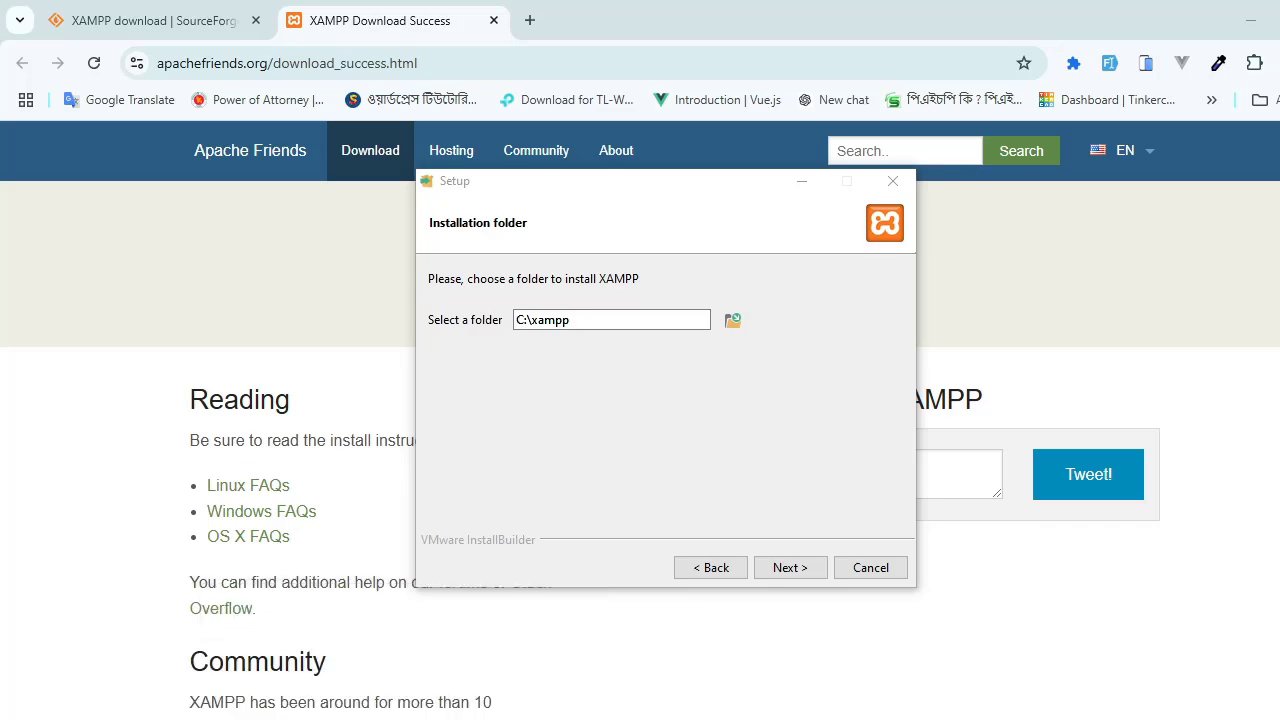
mouse_move(318, 719)
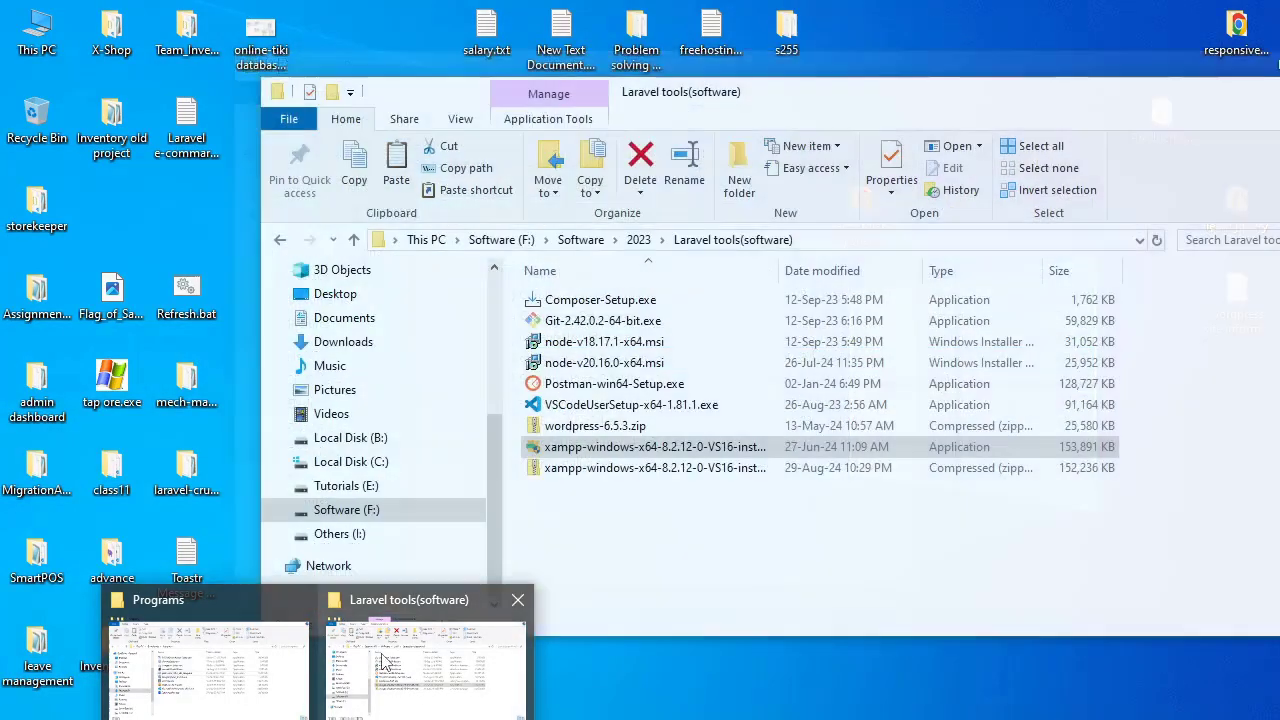
left_click(415, 680)
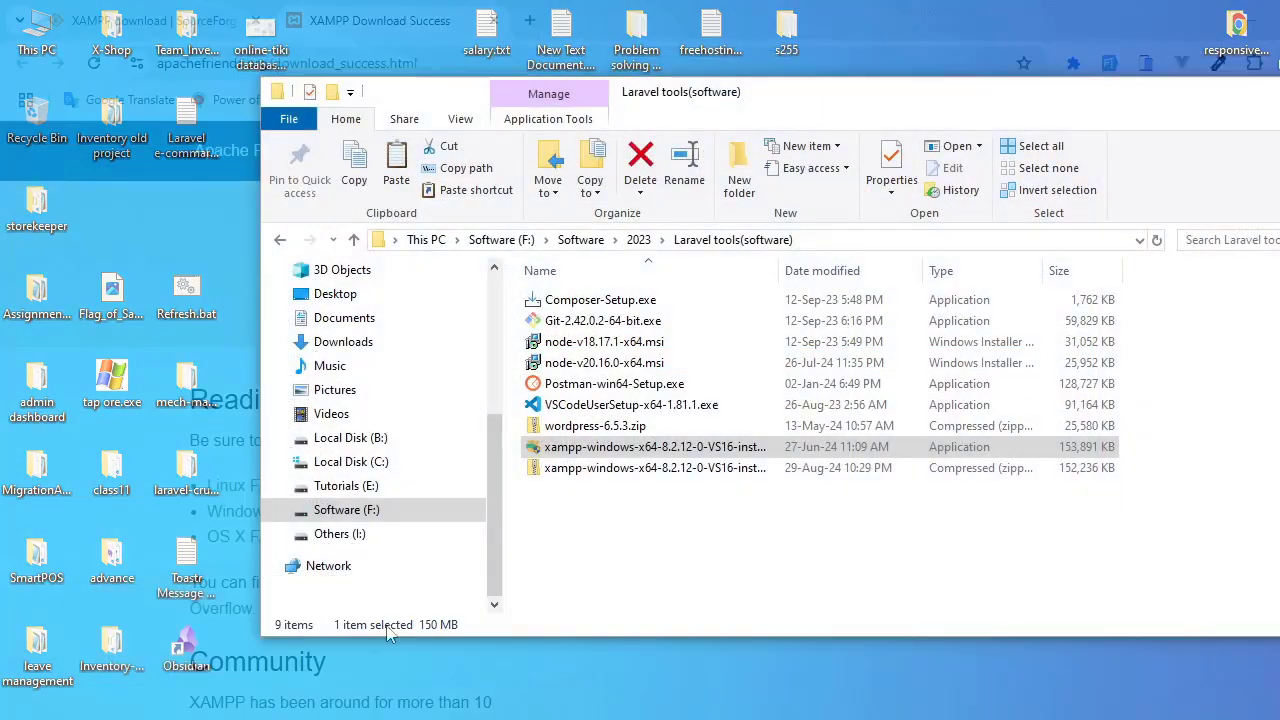
left_click(334, 442)
left_click(337, 460)
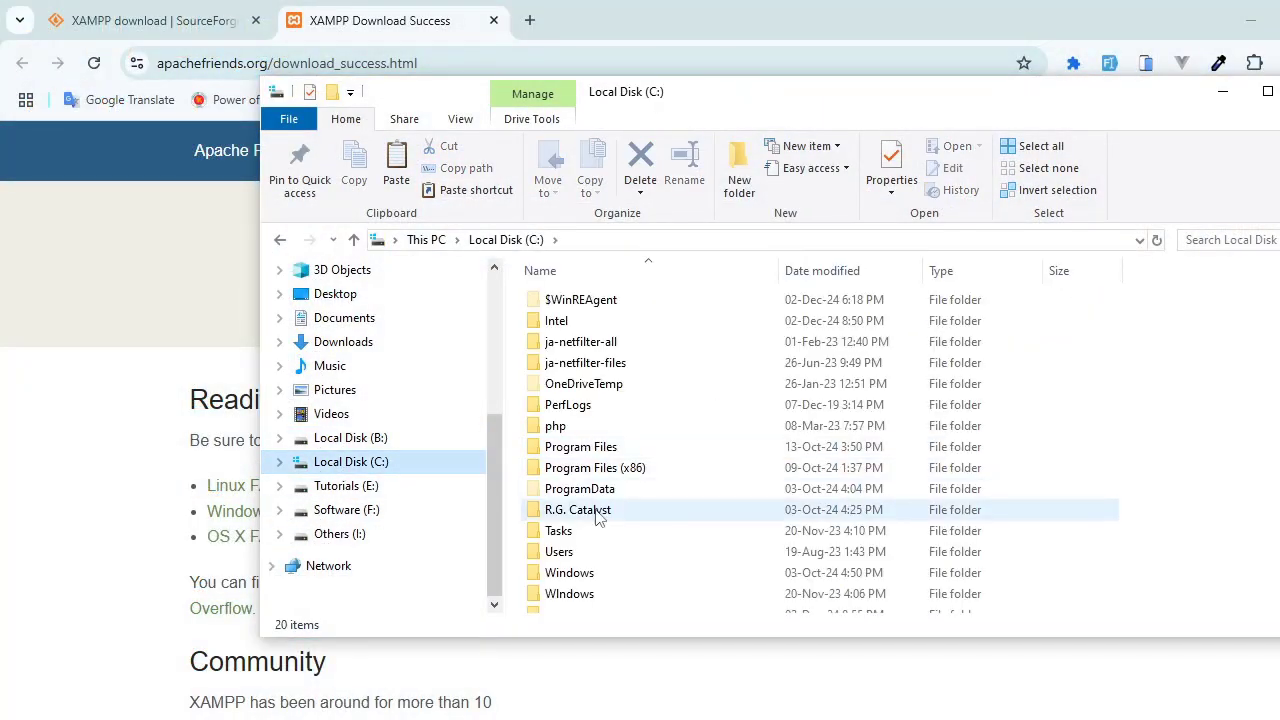
Step: Rename the xampp folder on Local Disk (C:) as xampps, open it to check its contents, and minimize File Explorer
scroll(560, 550, "down", 2)
left_click(563, 517)
key("F2")
key("End")
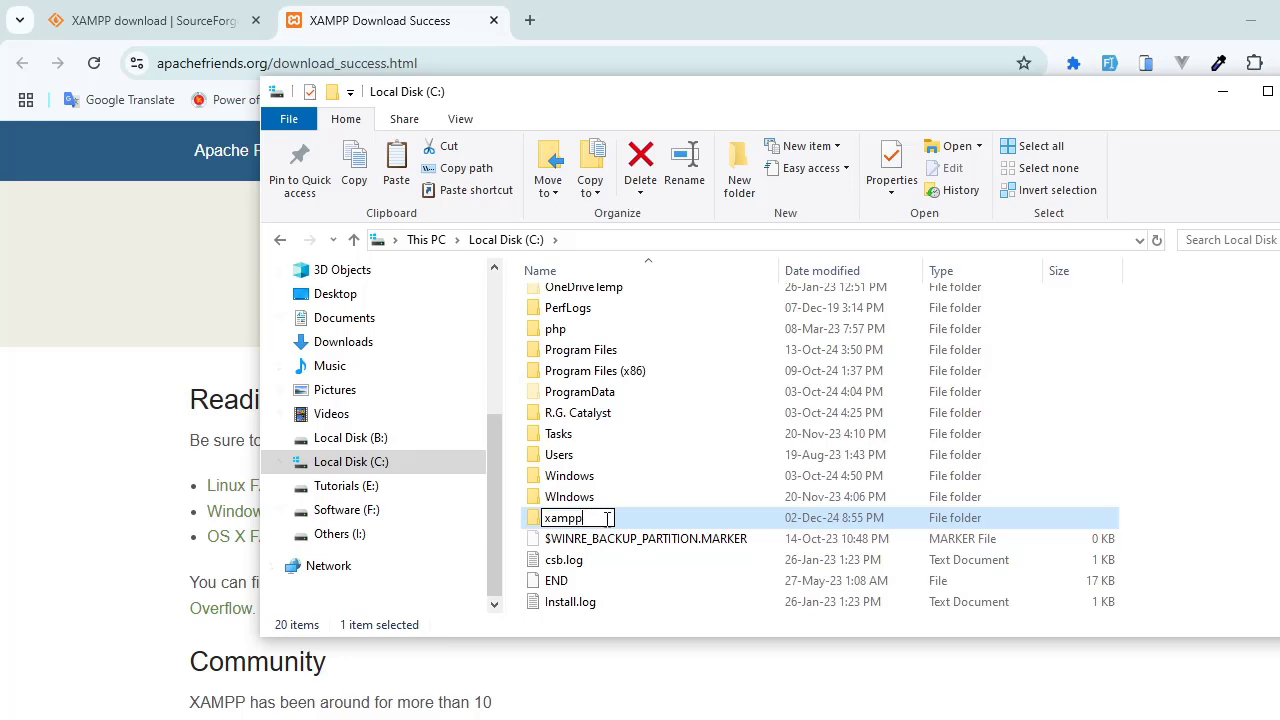
type("s")
double_click(686, 521)
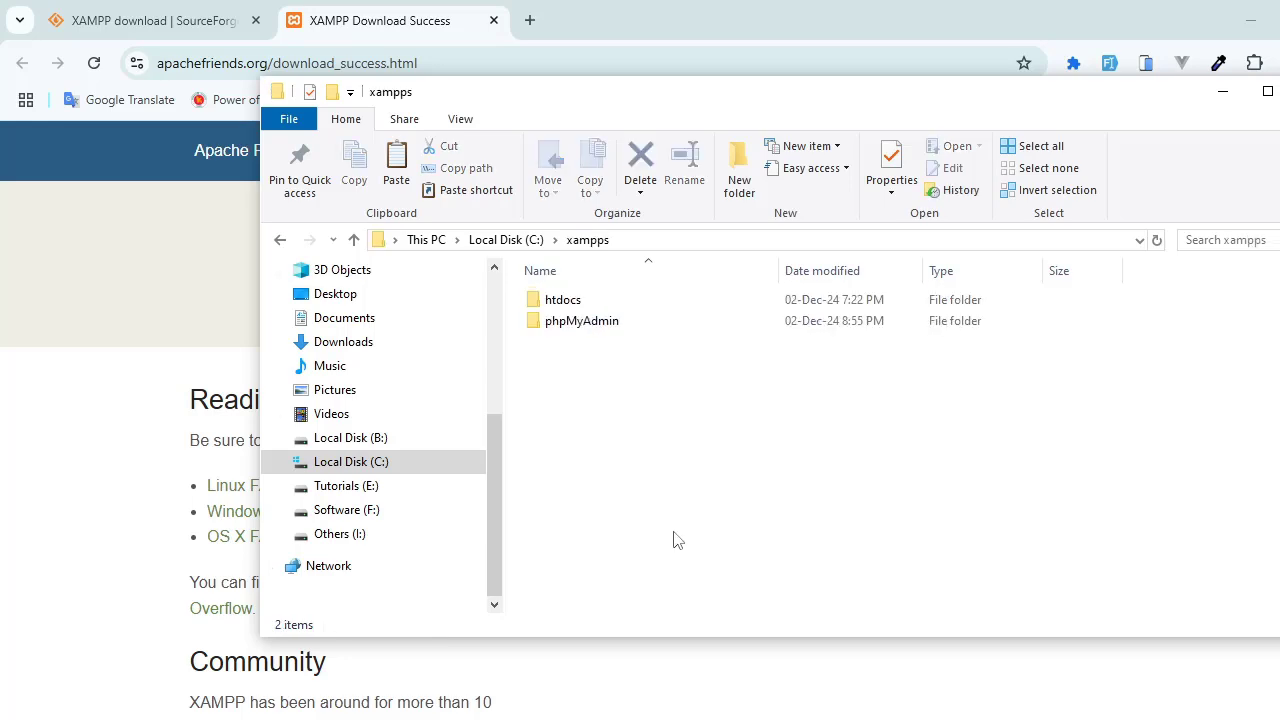
left_click(1222, 91)
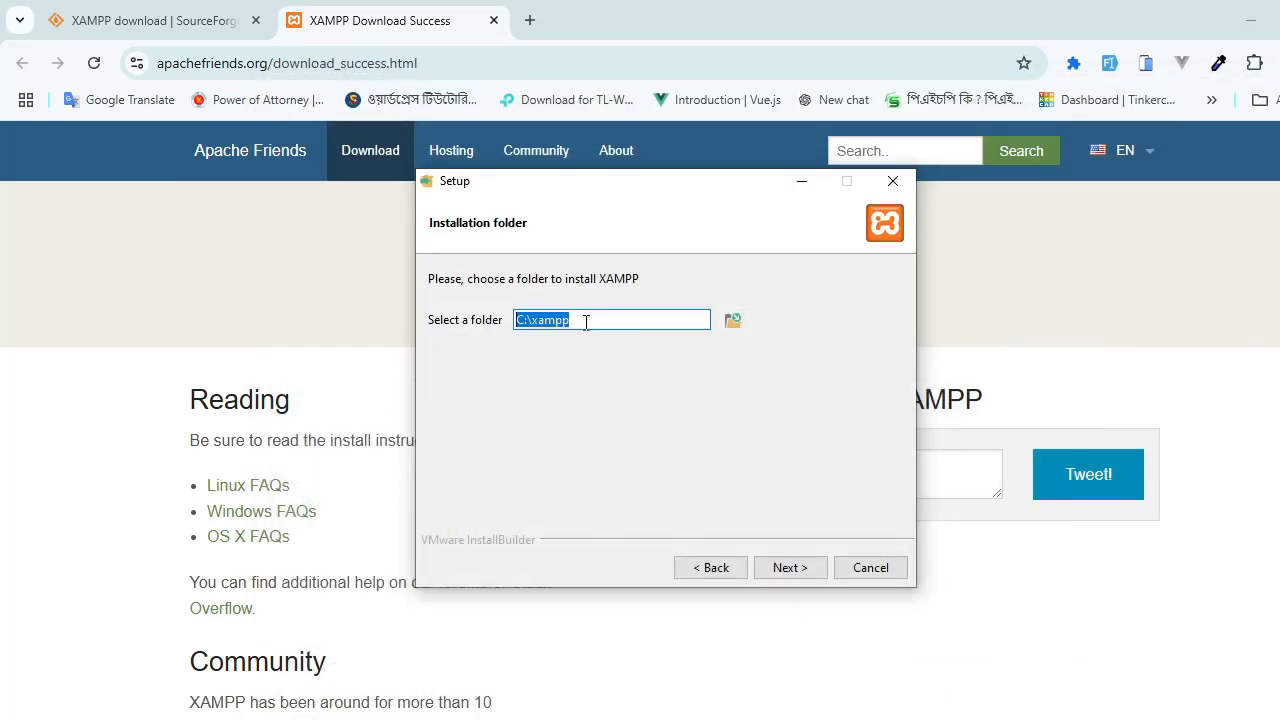
Step: Accept C:\xampp as the installation folder and English as the language, and start installing XAMPP
left_click(785, 567)
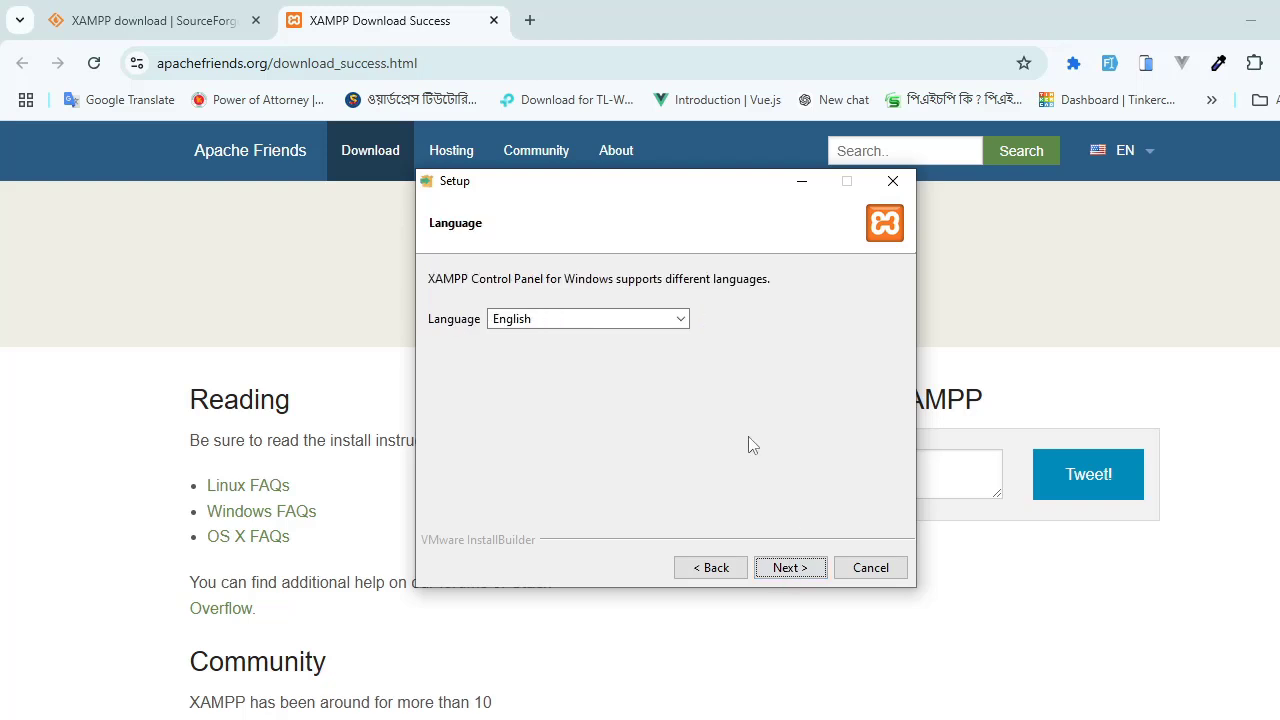
left_click(802, 569)
left_click(786, 569)
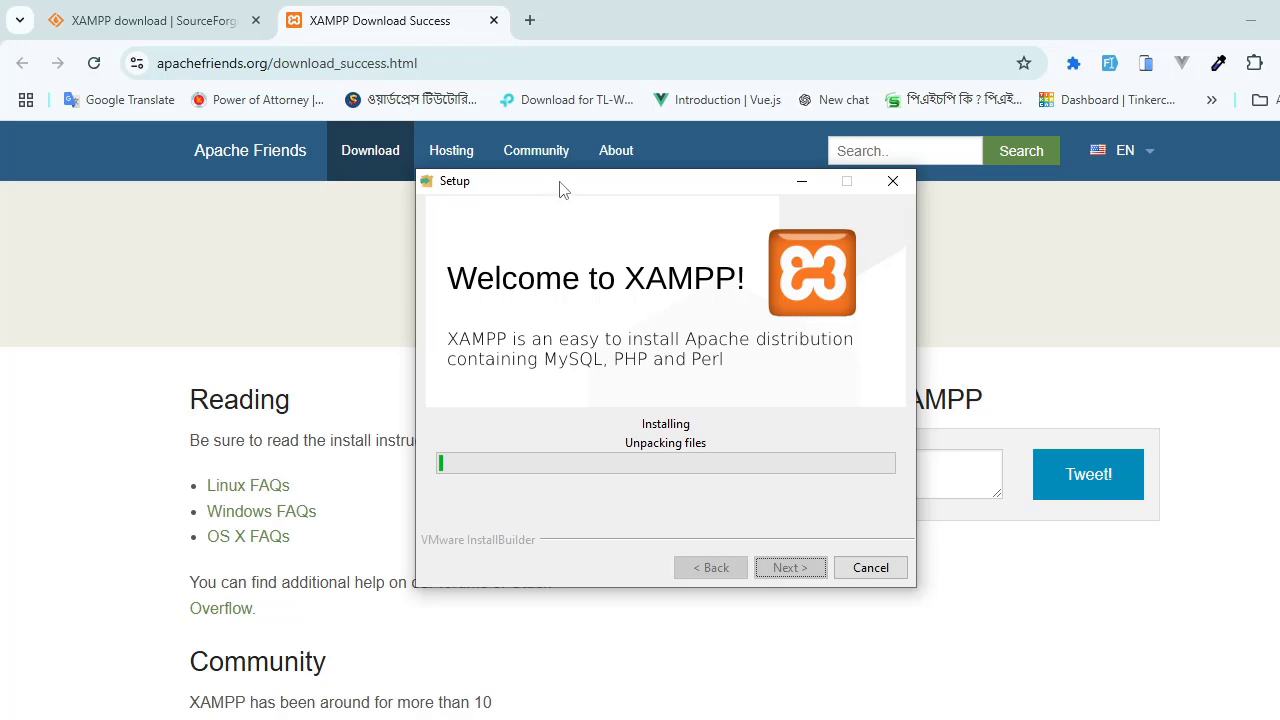
left_click_drag(563, 190, 585, 214)
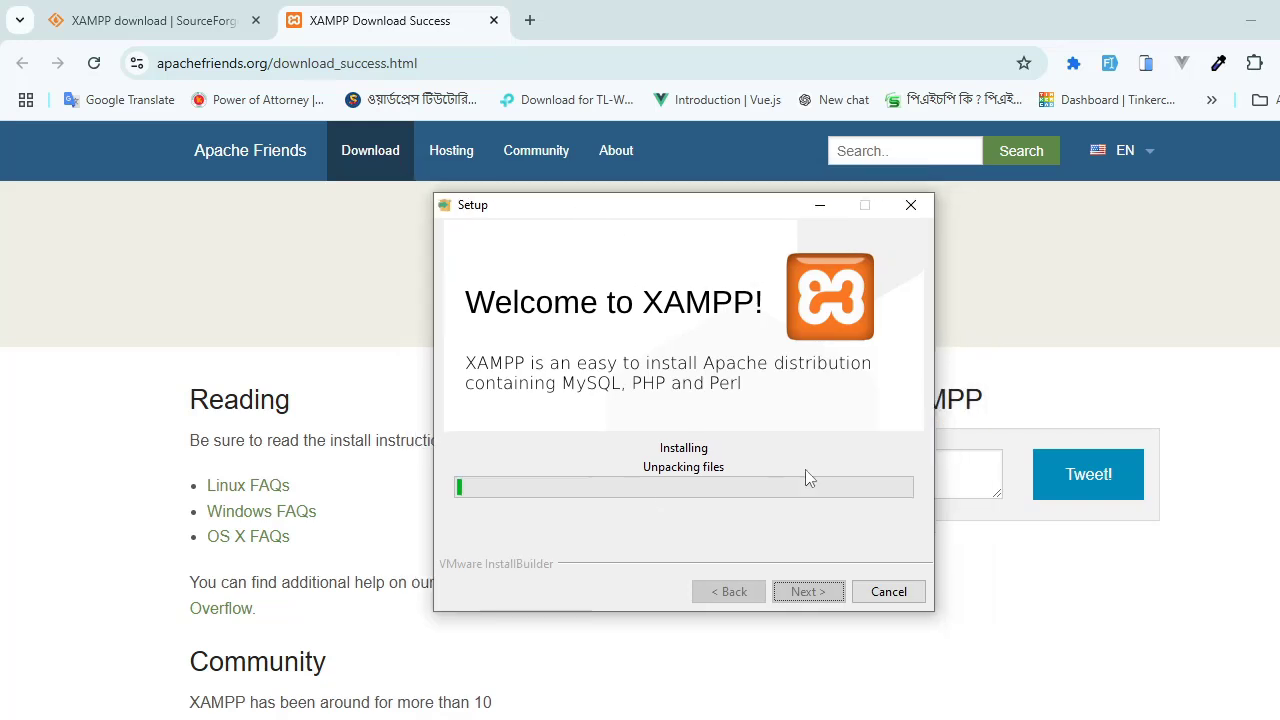
Step: Return to the browser and search Google for "vs code download" in a new tab
left_click(340, 273)
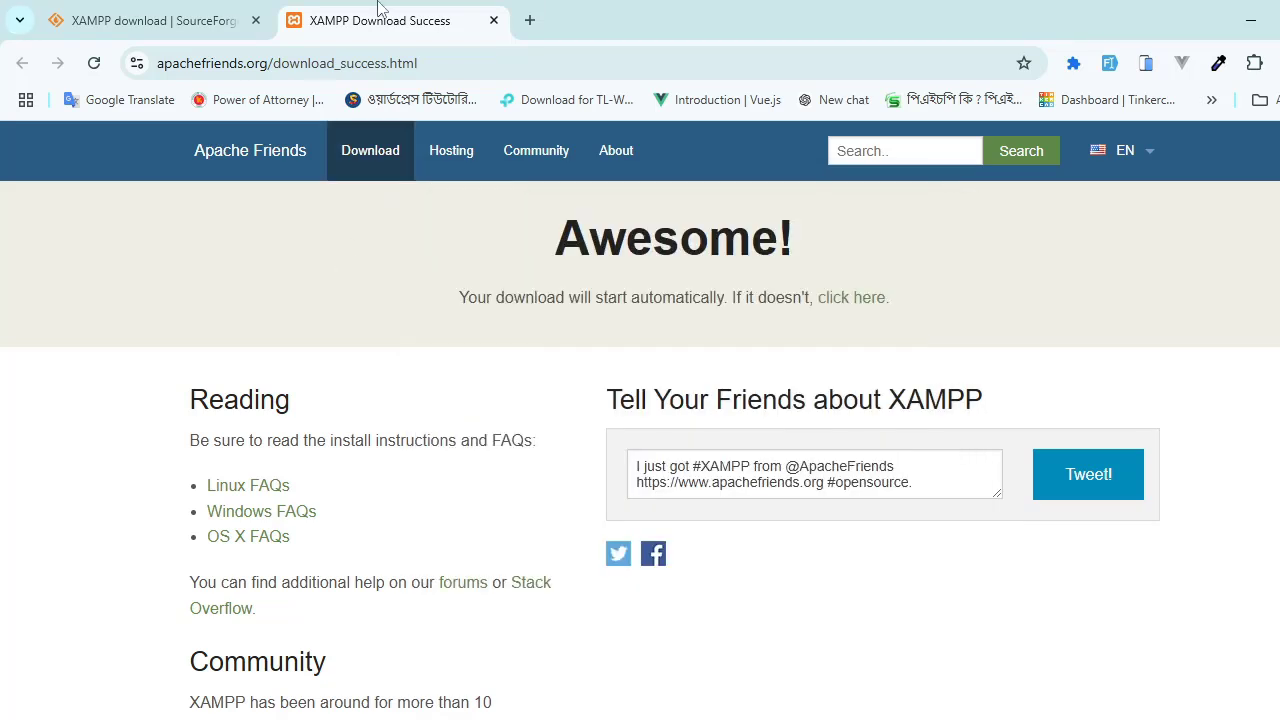
left_click(532, 14)
type("vs ")
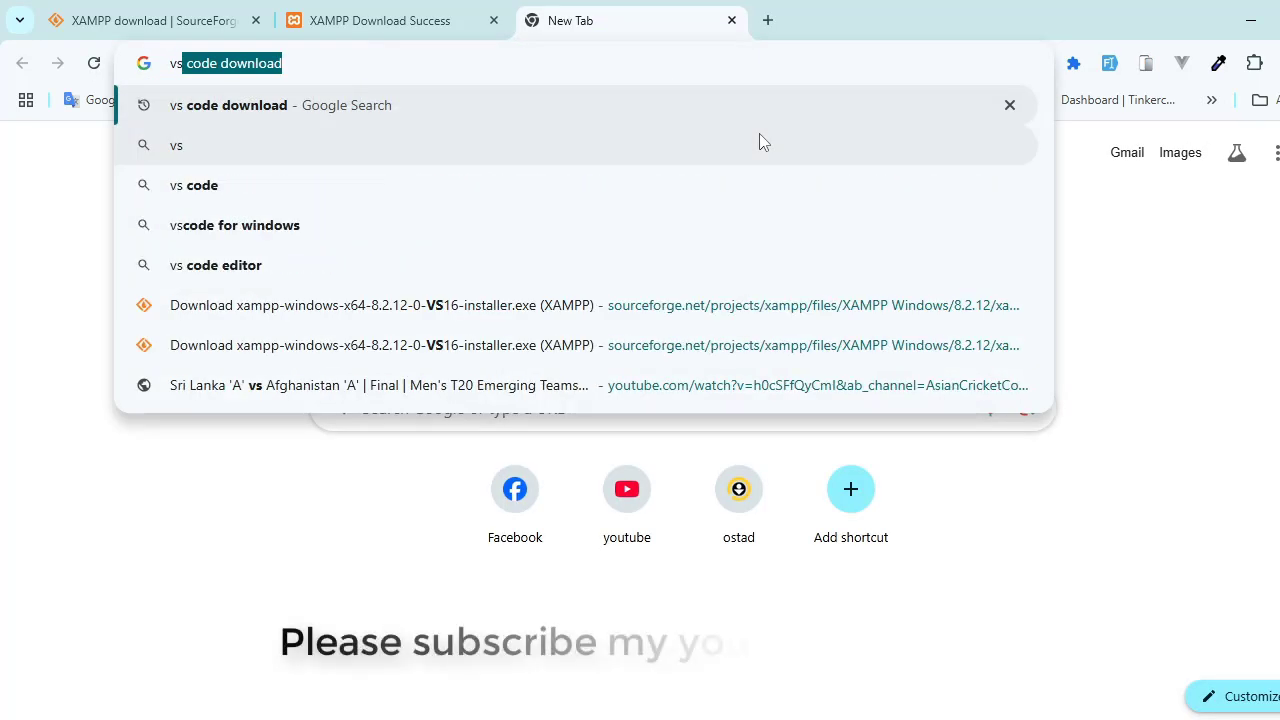
type("c")
key("BackSpace")
type("c")
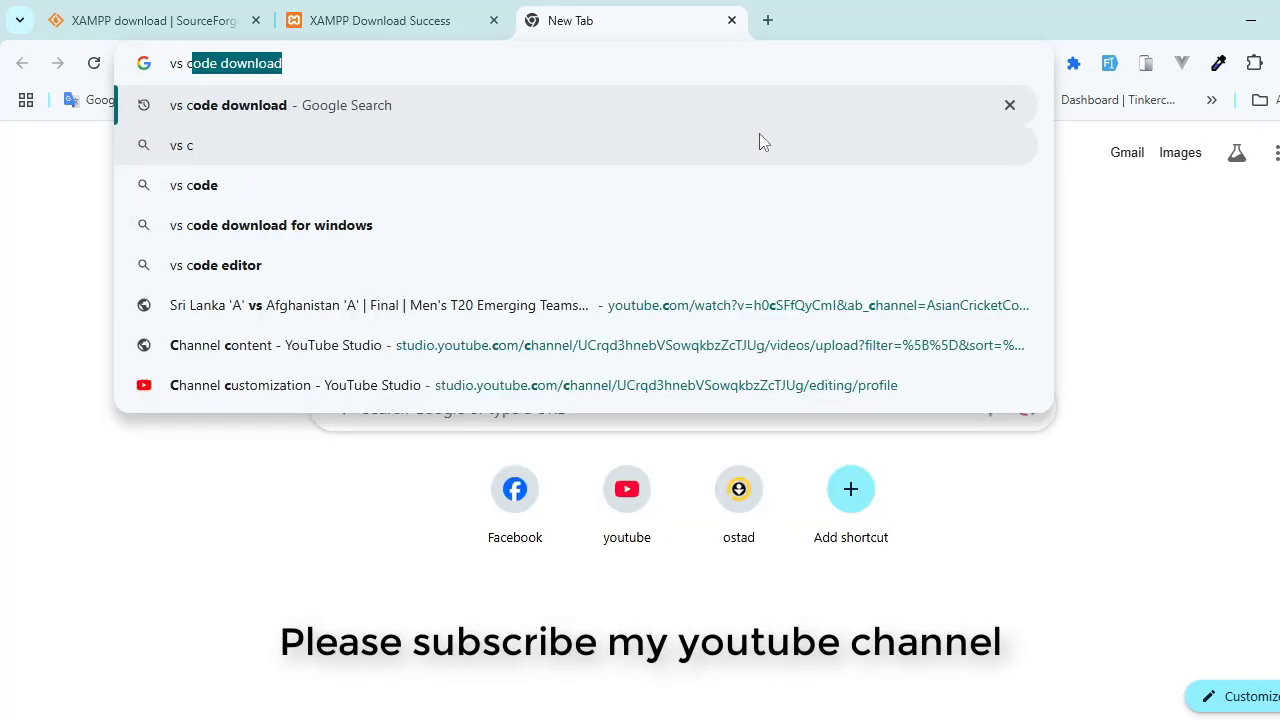
type("od")
key("Return")
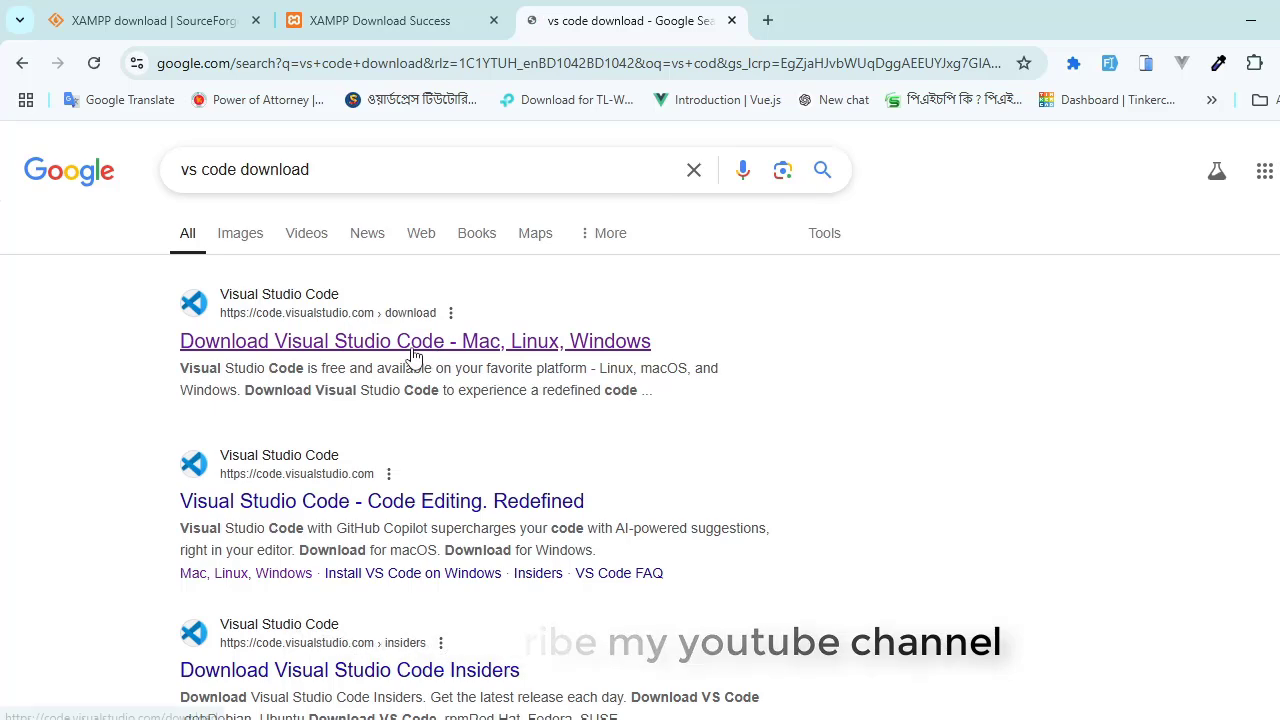
Step: Download the Visual Studio Code user installer for Windows from the official download page and close the download notice
left_click(271, 340)
scroll(425, 460, "down", 4)
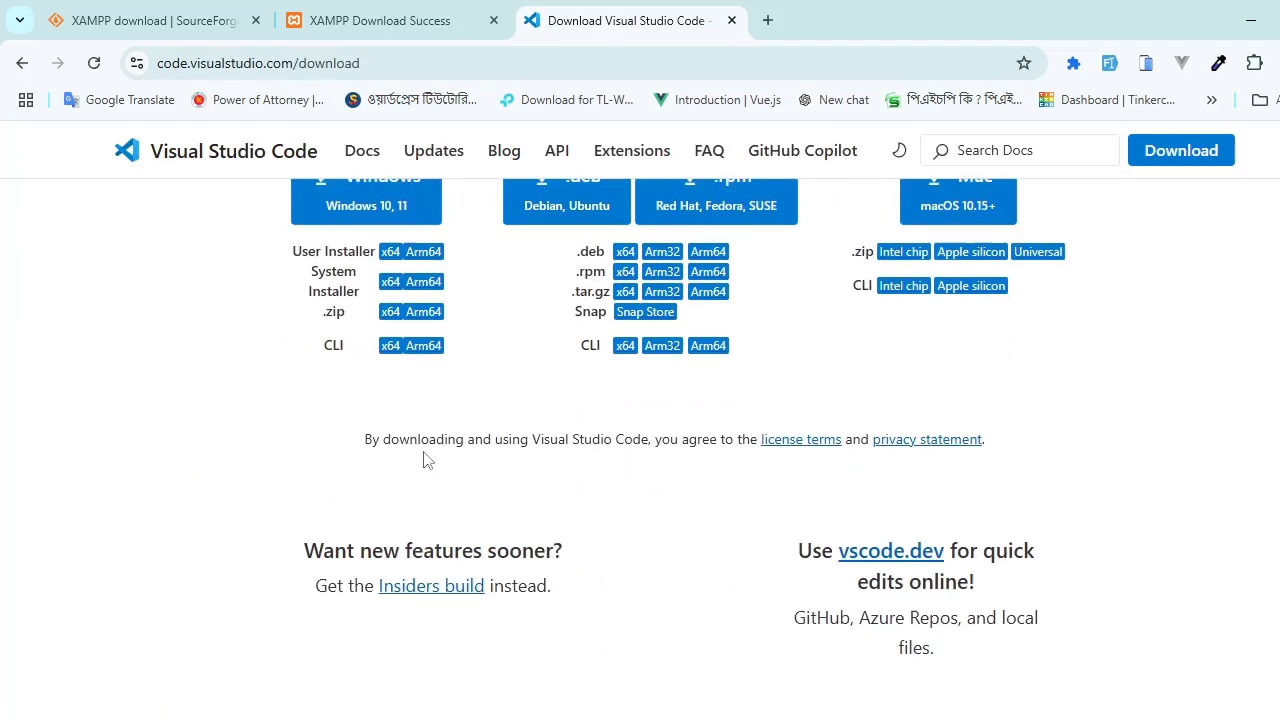
scroll(425, 460, "up", 2)
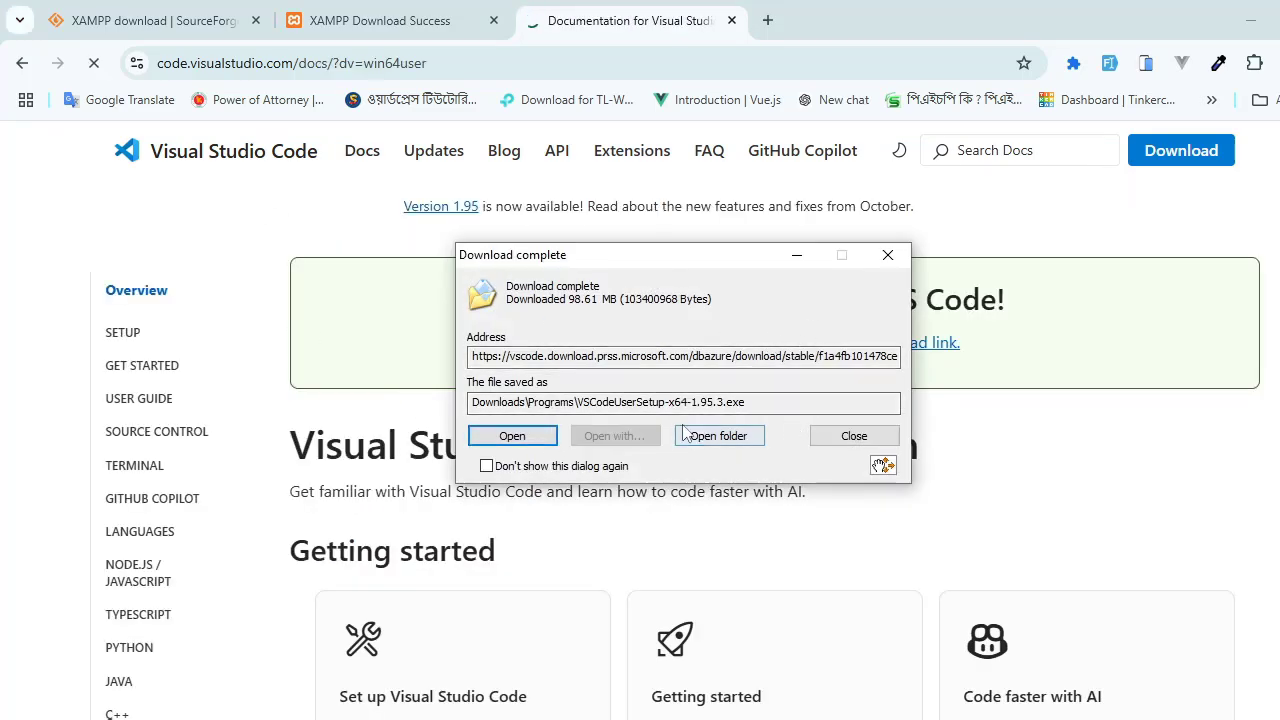
left_click_drag(582, 402, 745, 402)
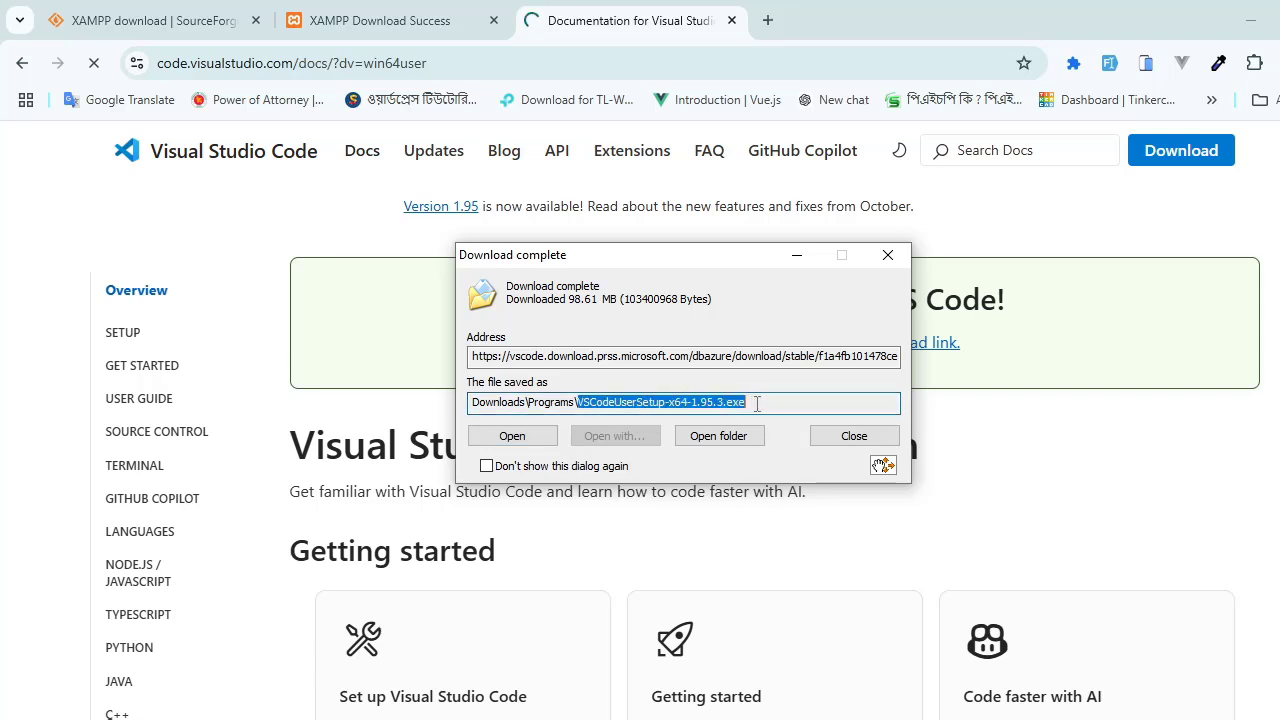
left_click(777, 403)
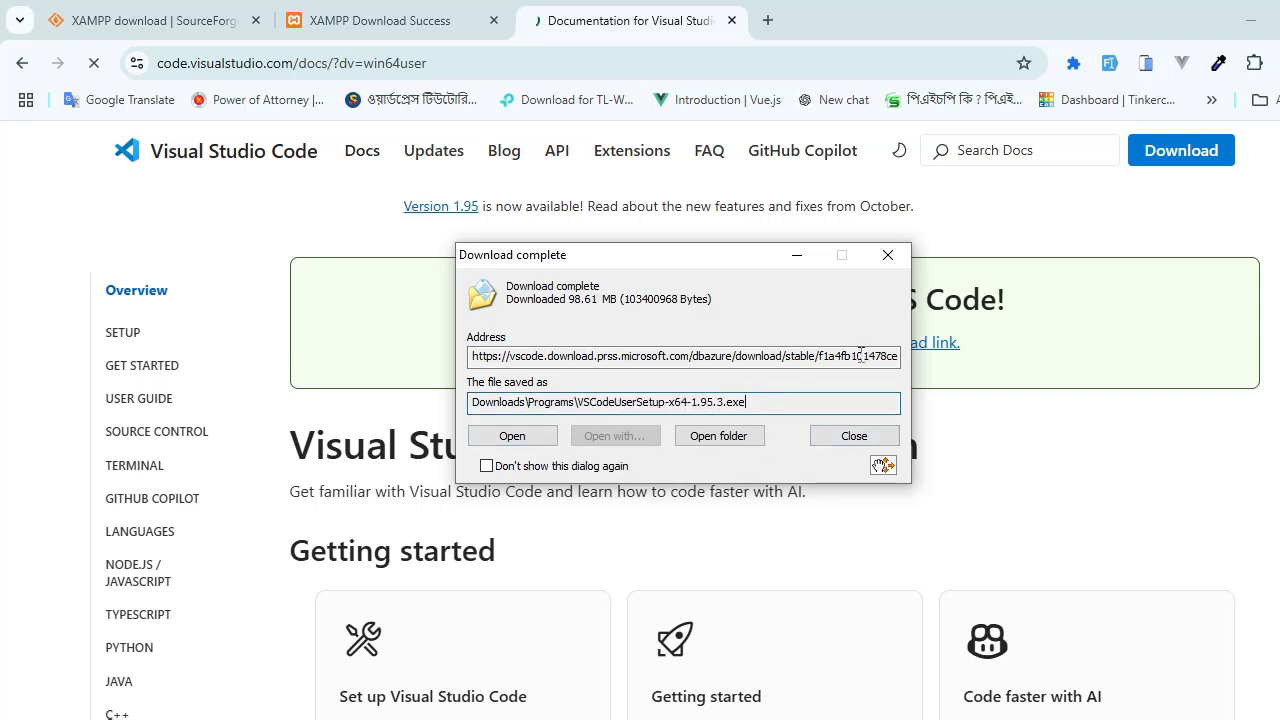
left_click(887, 255)
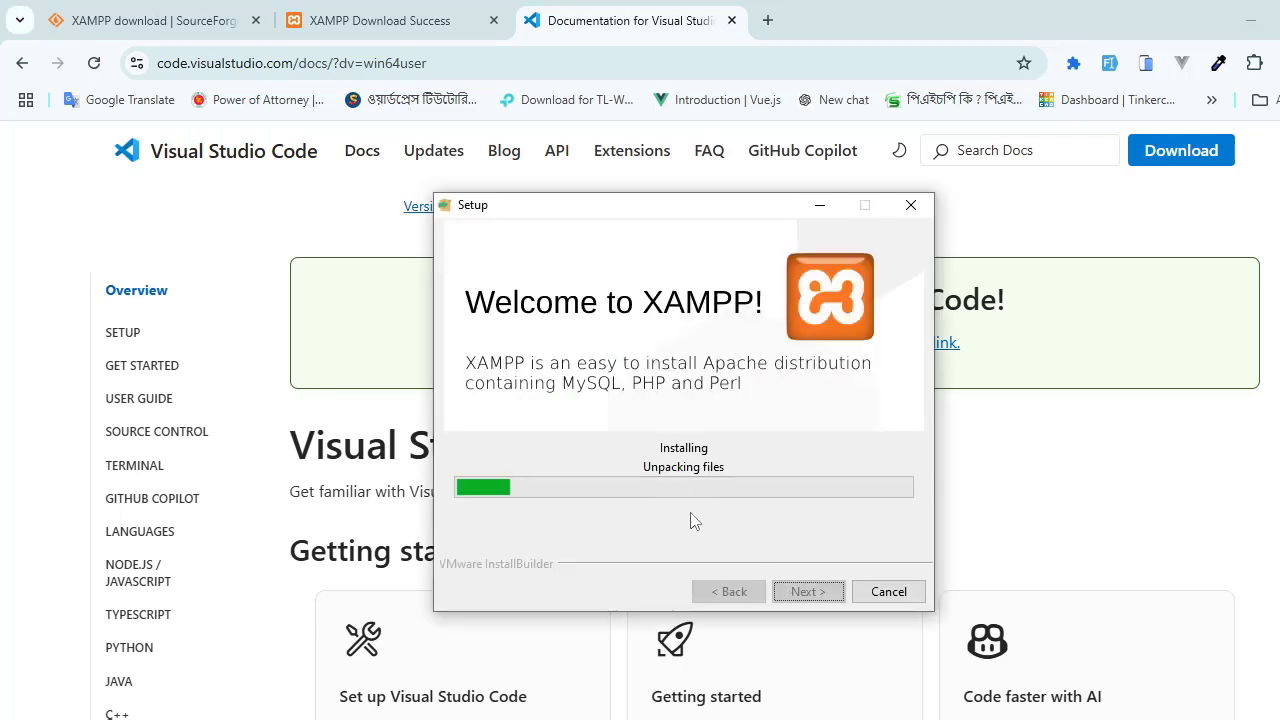
Step: Move the XAMPP setup window aside and search Google for "composer download" in a new browser tab
left_click_drag(785, 215, 923, 215)
left_click(768, 20)
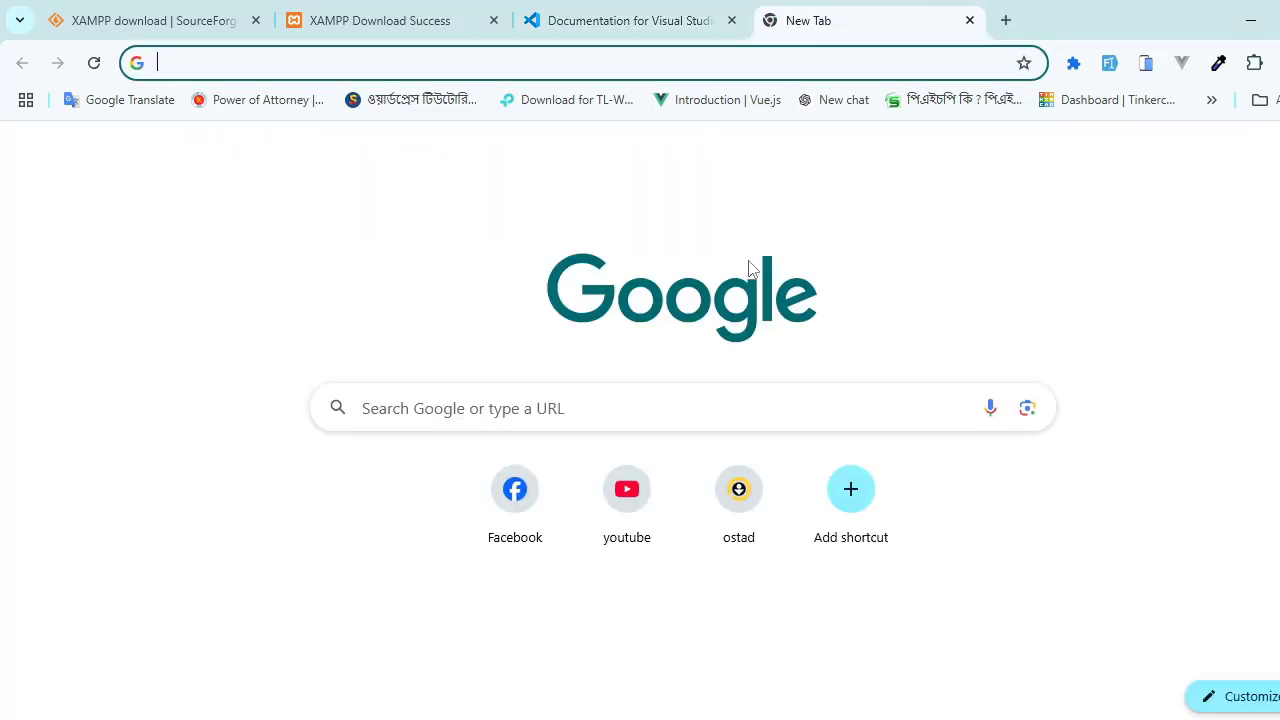
type("com")
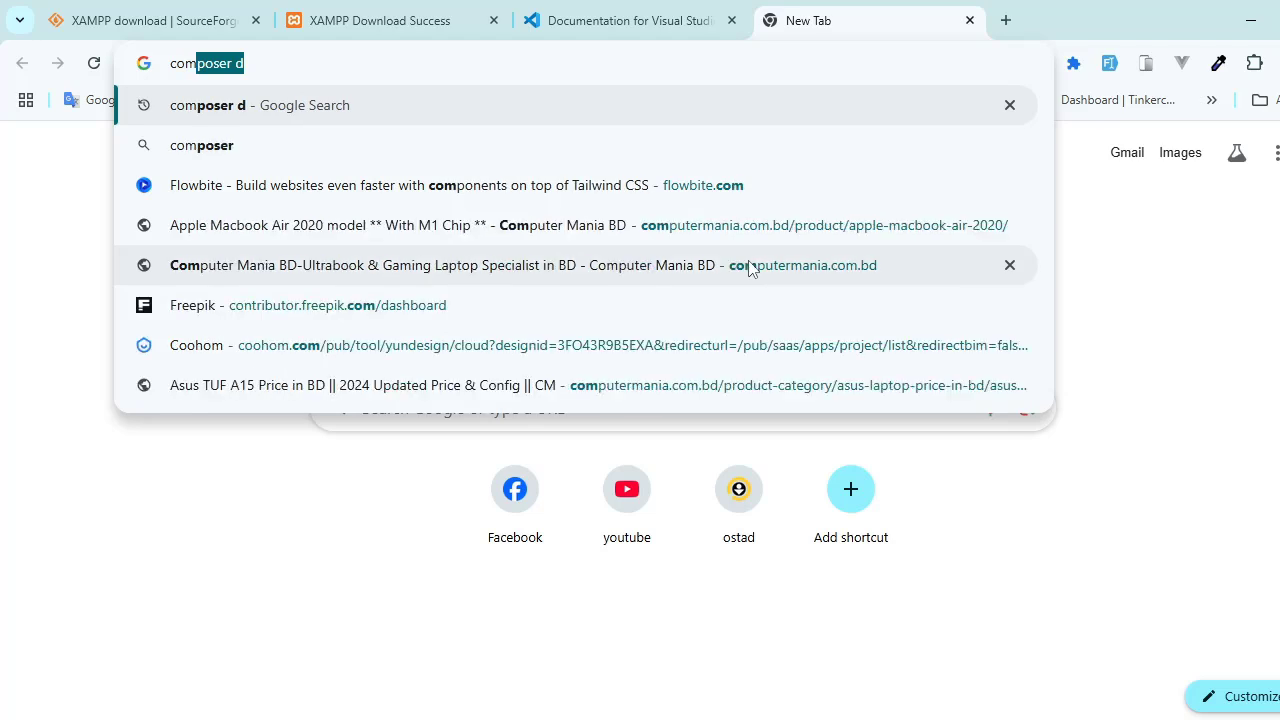
type("poser dos")
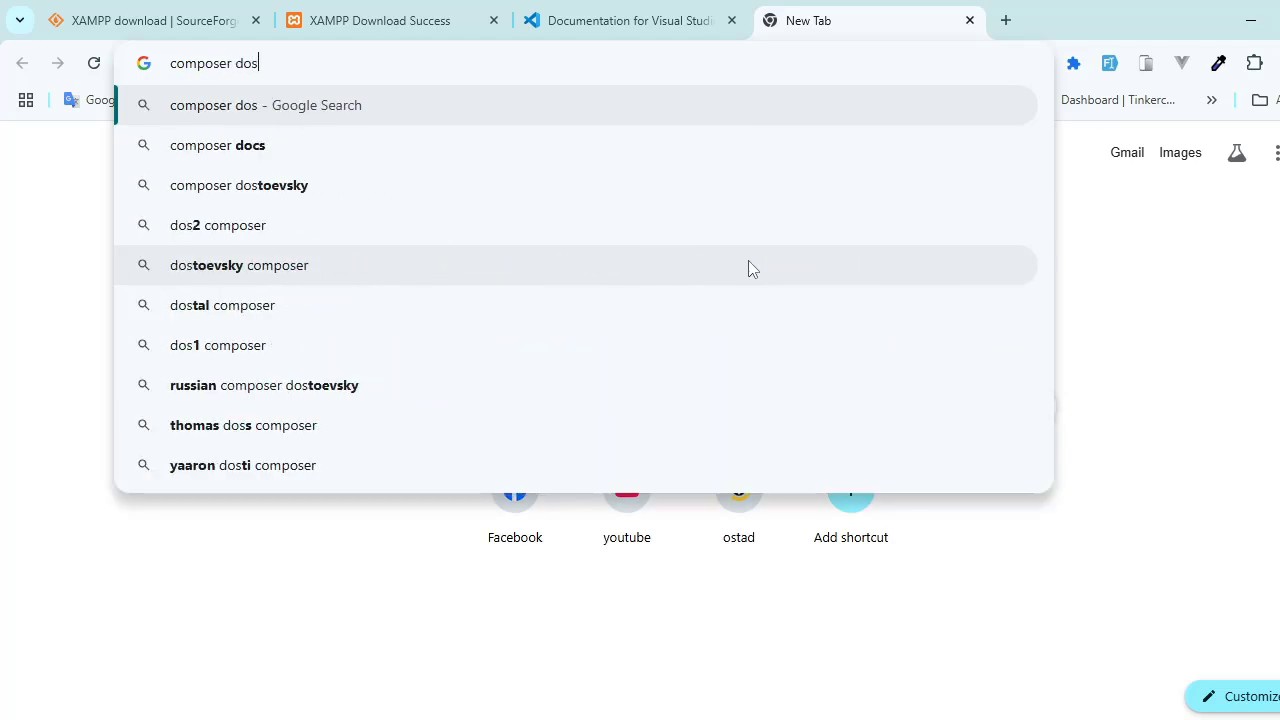
key("BackSpace")
type("n")
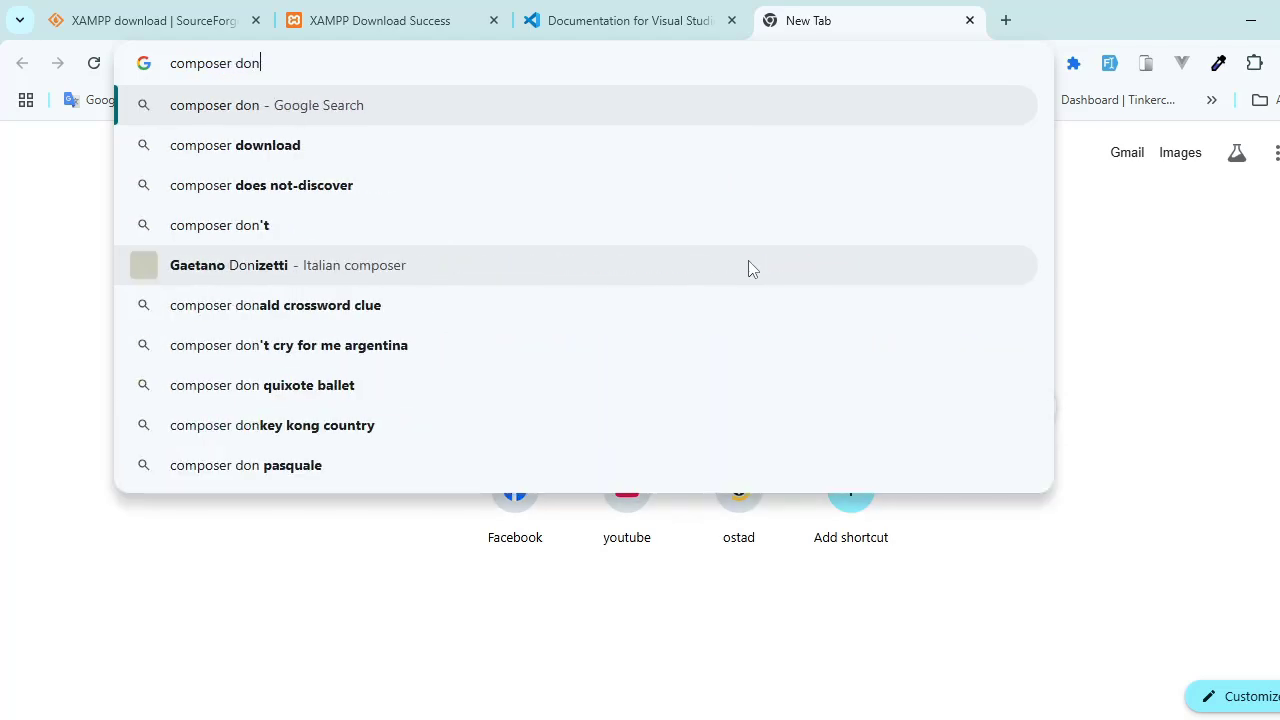
key("Down")
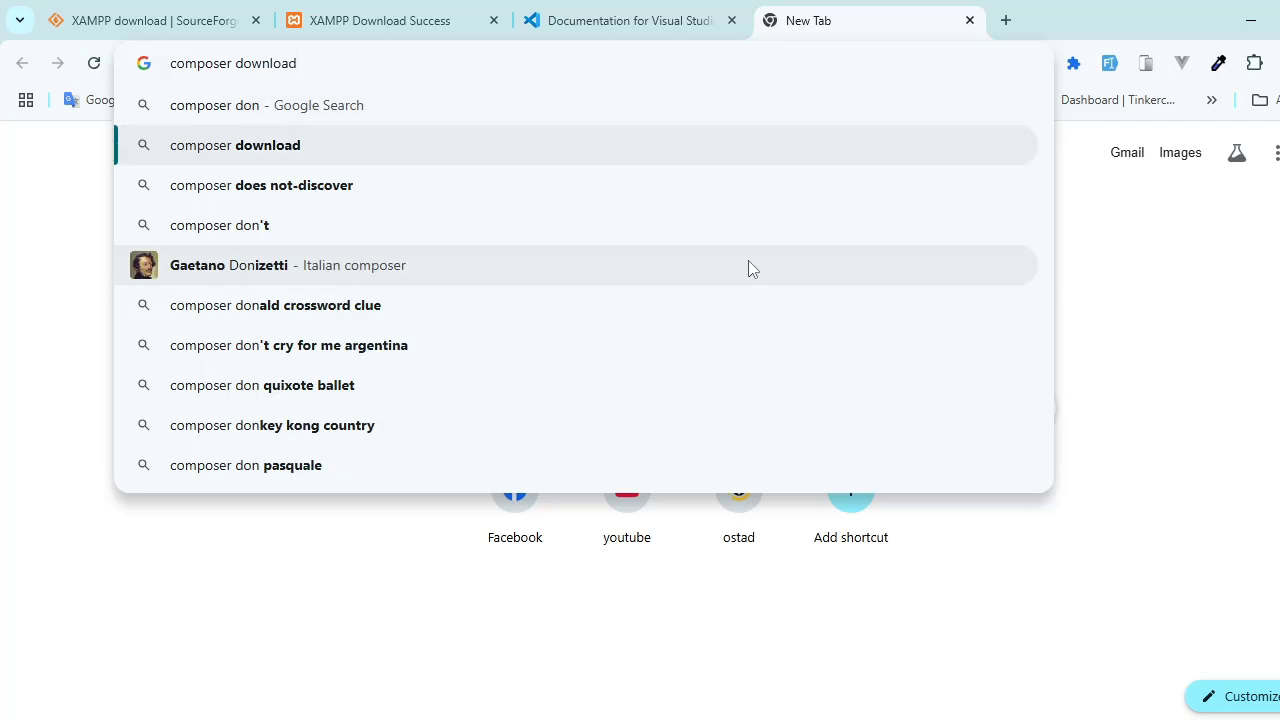
key("Return")
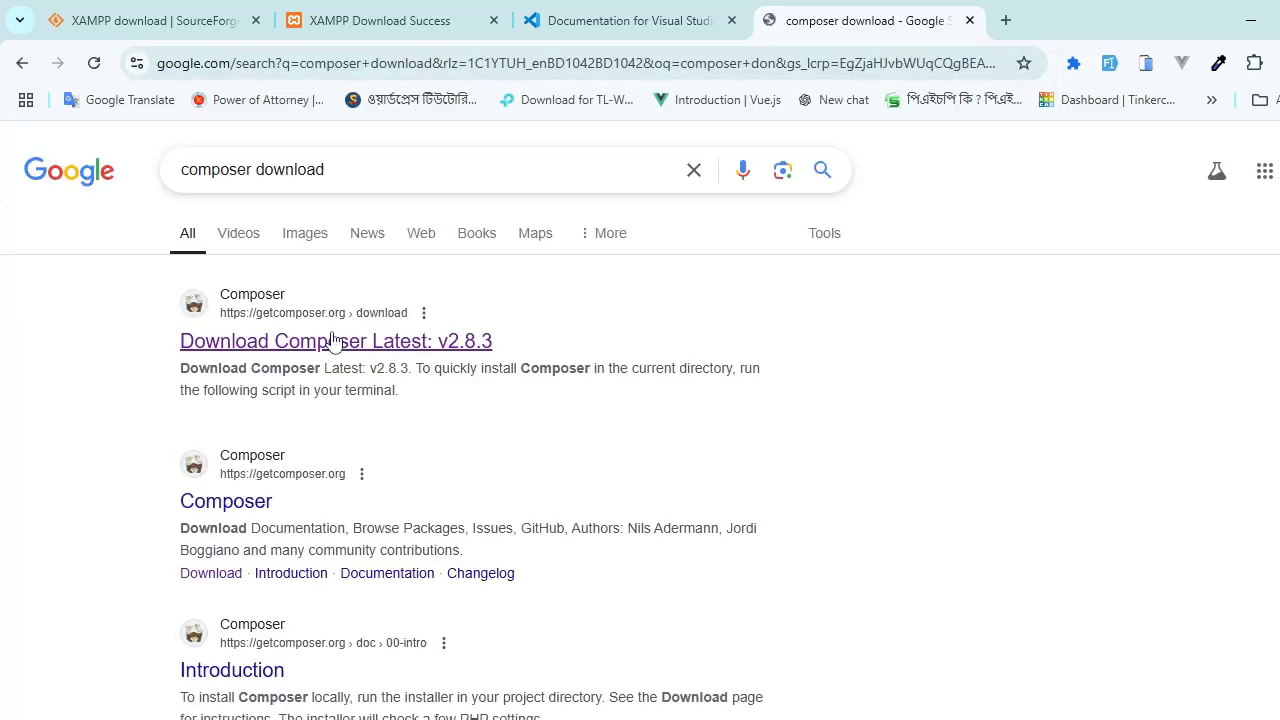
Step: Download Composer-Setup.exe from the getcomposer.org download page and close the download notice
left_click(326, 348)
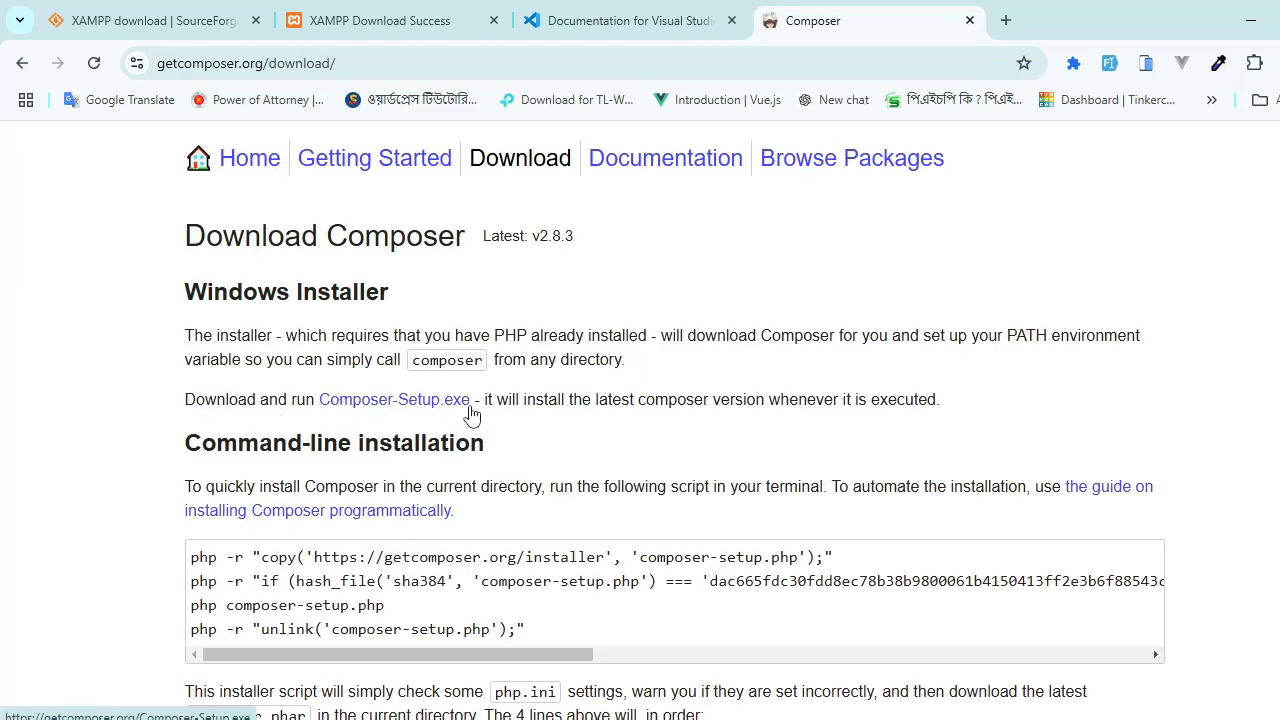
left_click(433, 402)
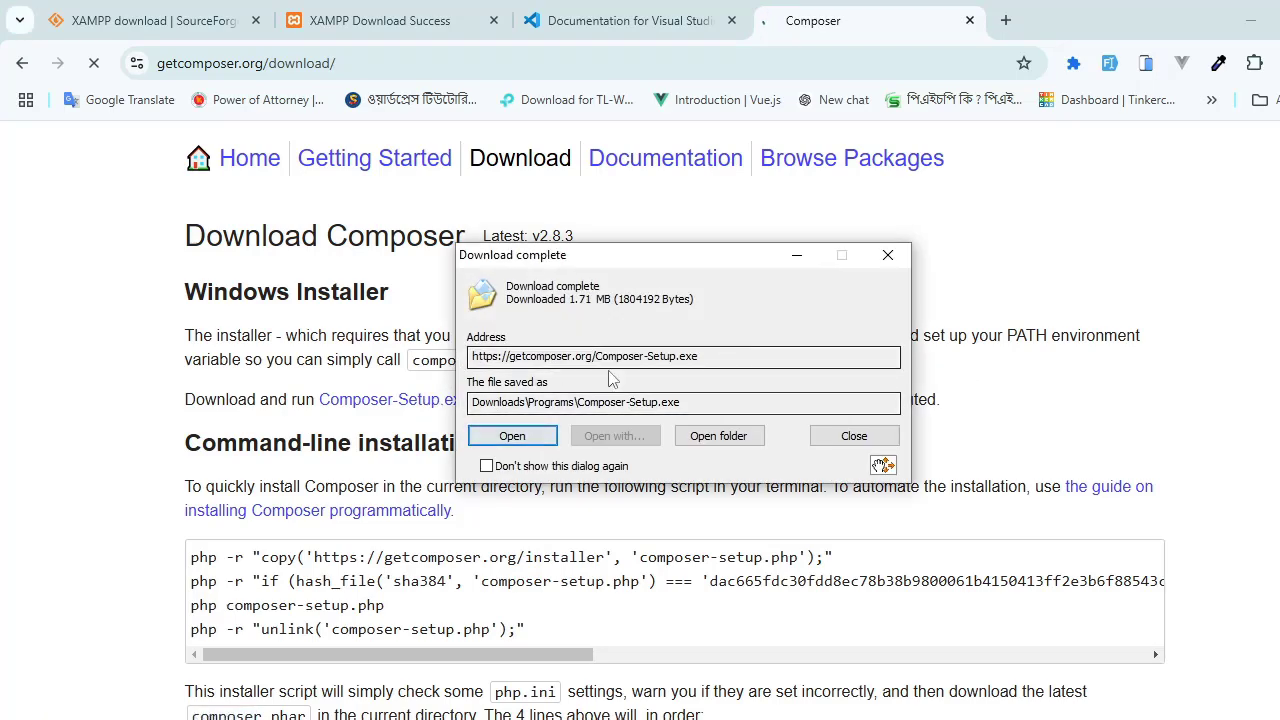
left_click_drag(597, 260, 675, 268)
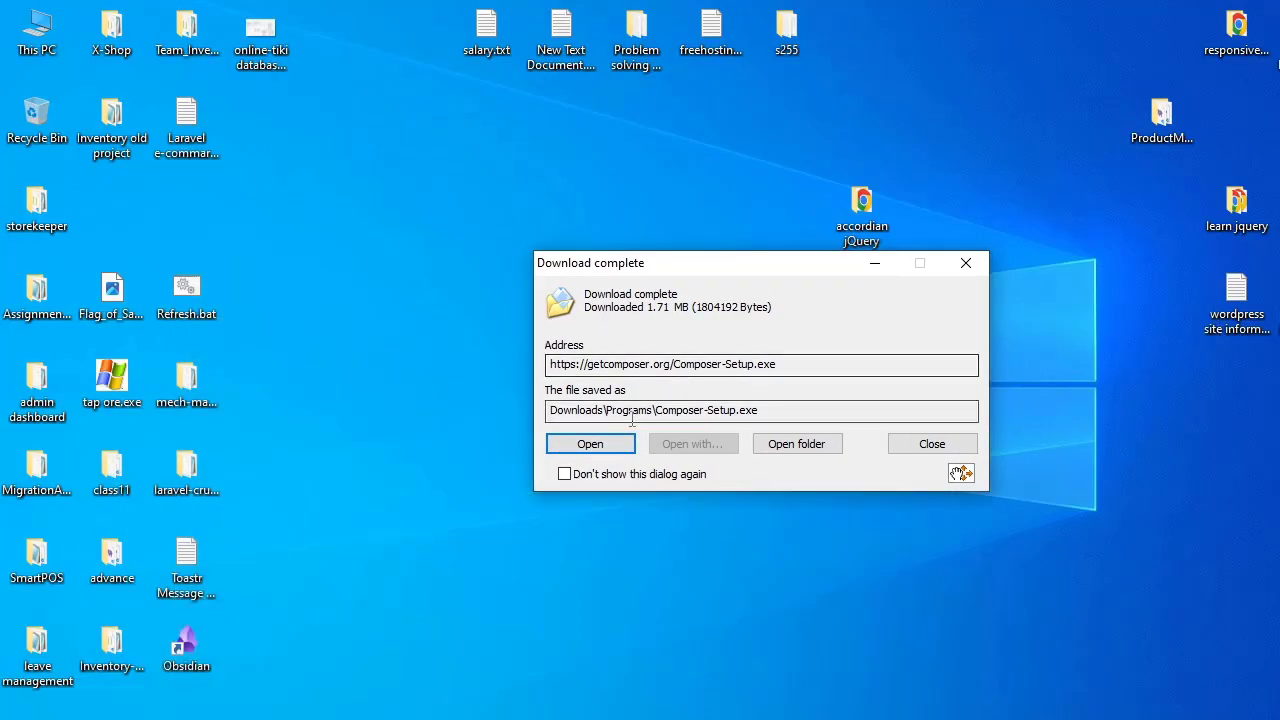
left_click(966, 263)
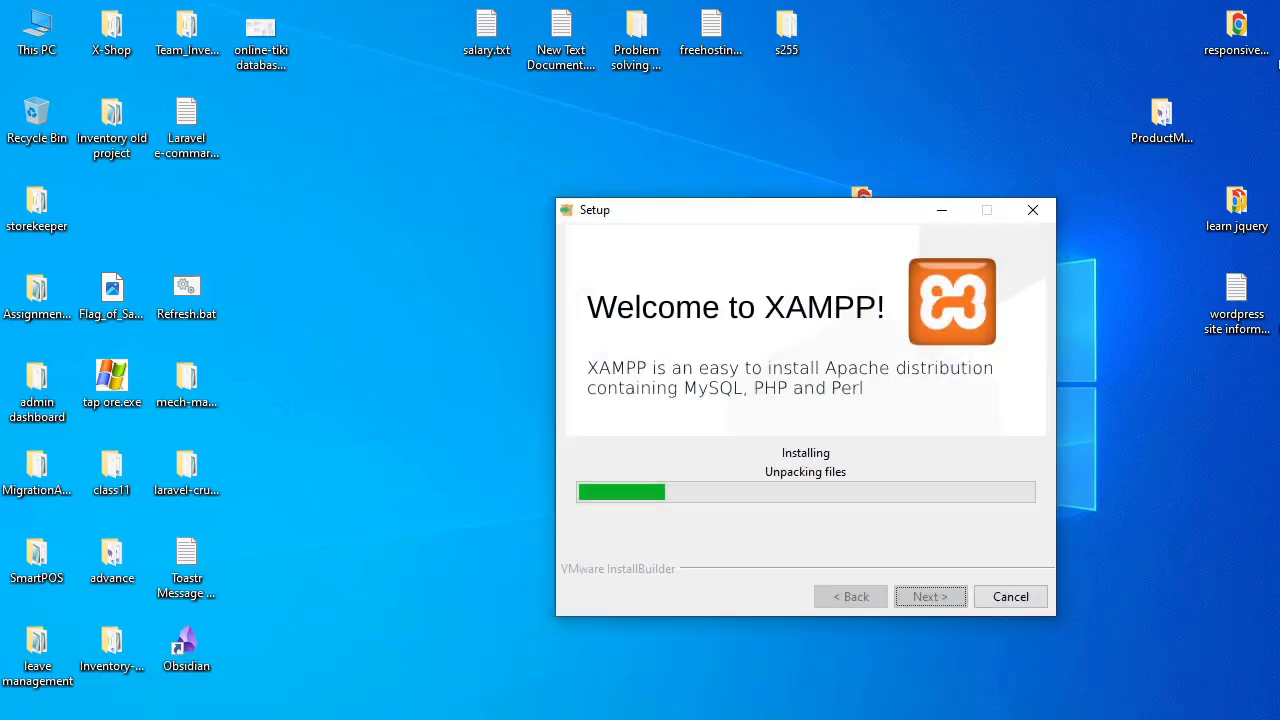
Step: Switch to File Explorer, reopen the Programs folder from Downloads to check the downloaded installers, and minimize the window
left_click(459, 719)
mouse_move(319, 719)
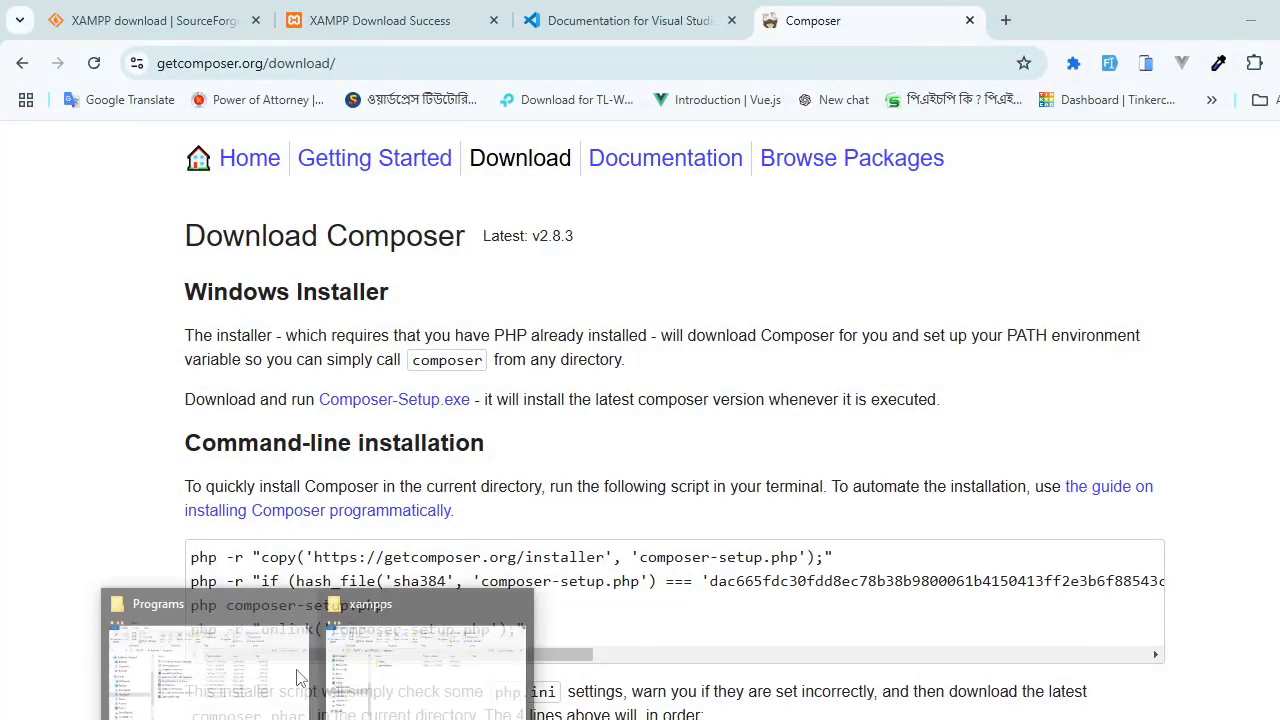
left_click(295, 677)
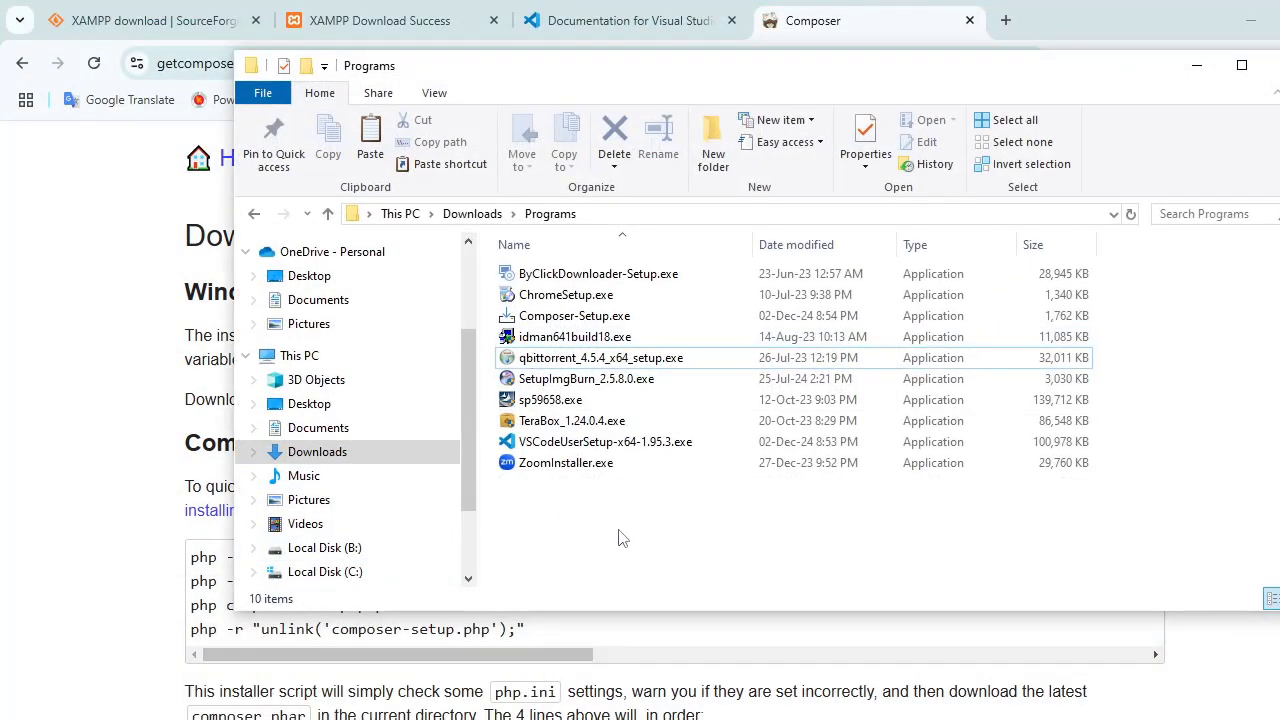
left_click(345, 451)
left_click(563, 303)
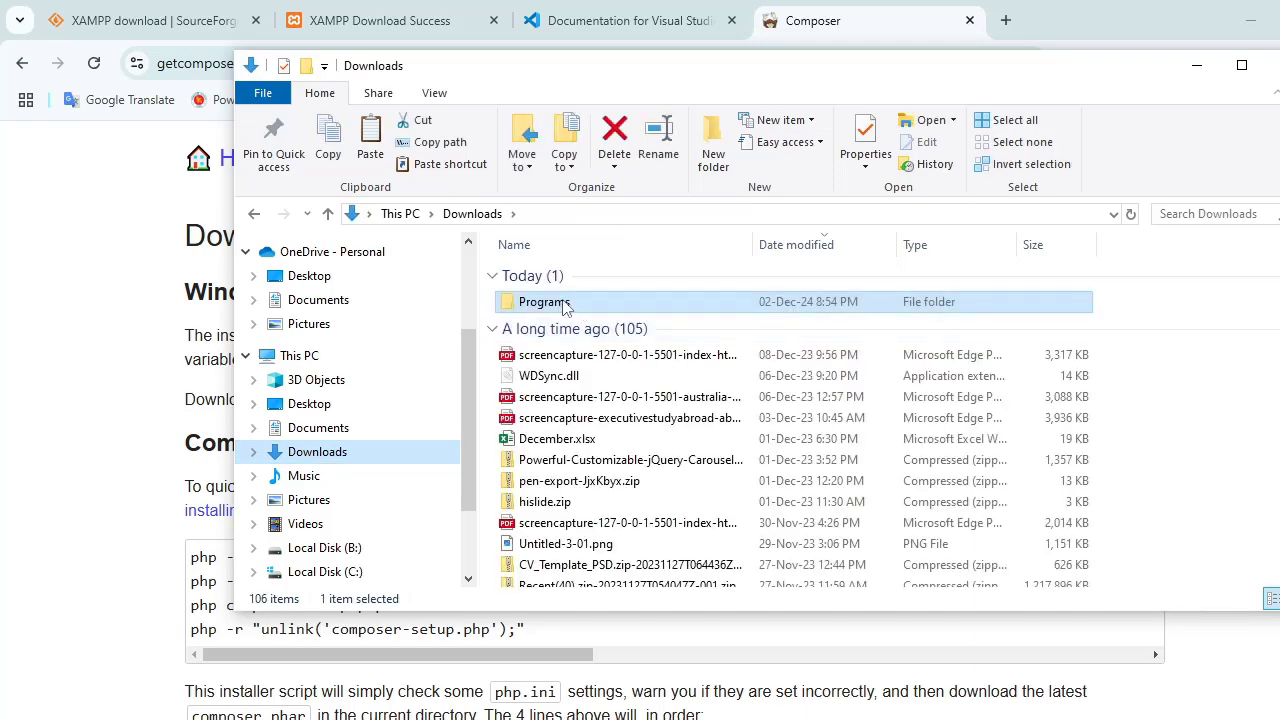
double_click(560, 307)
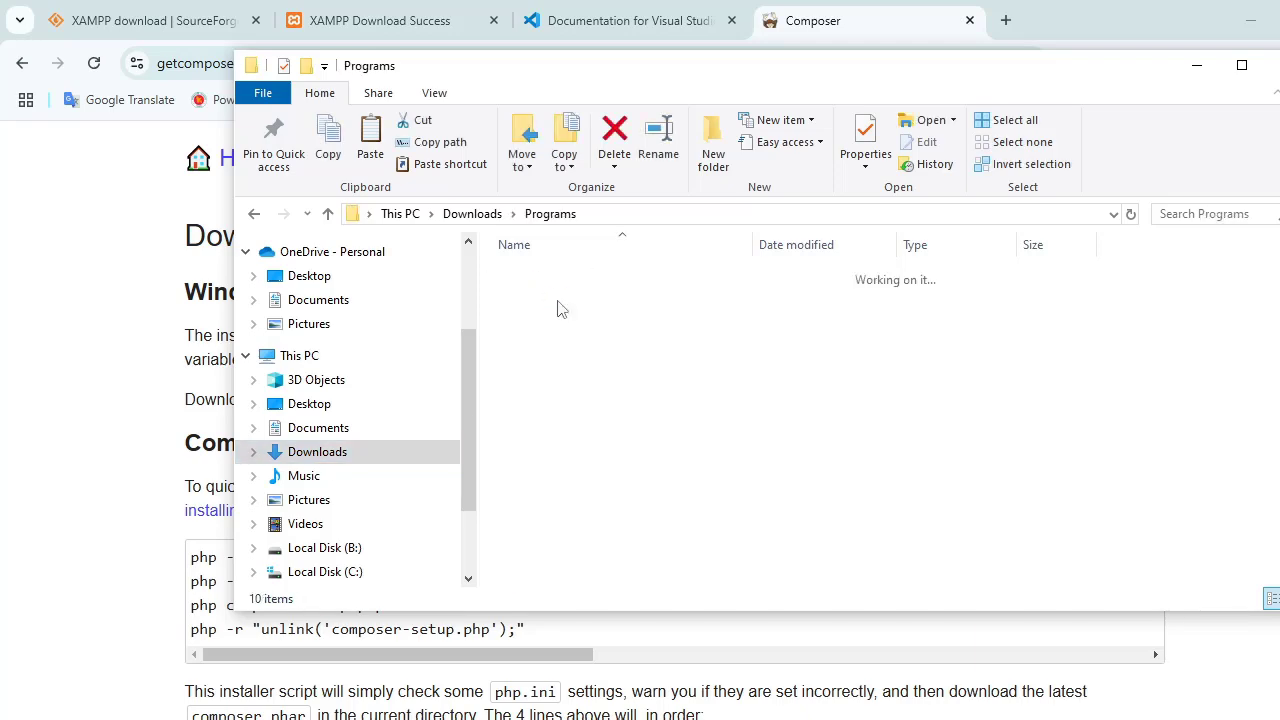
left_click(1196, 65)
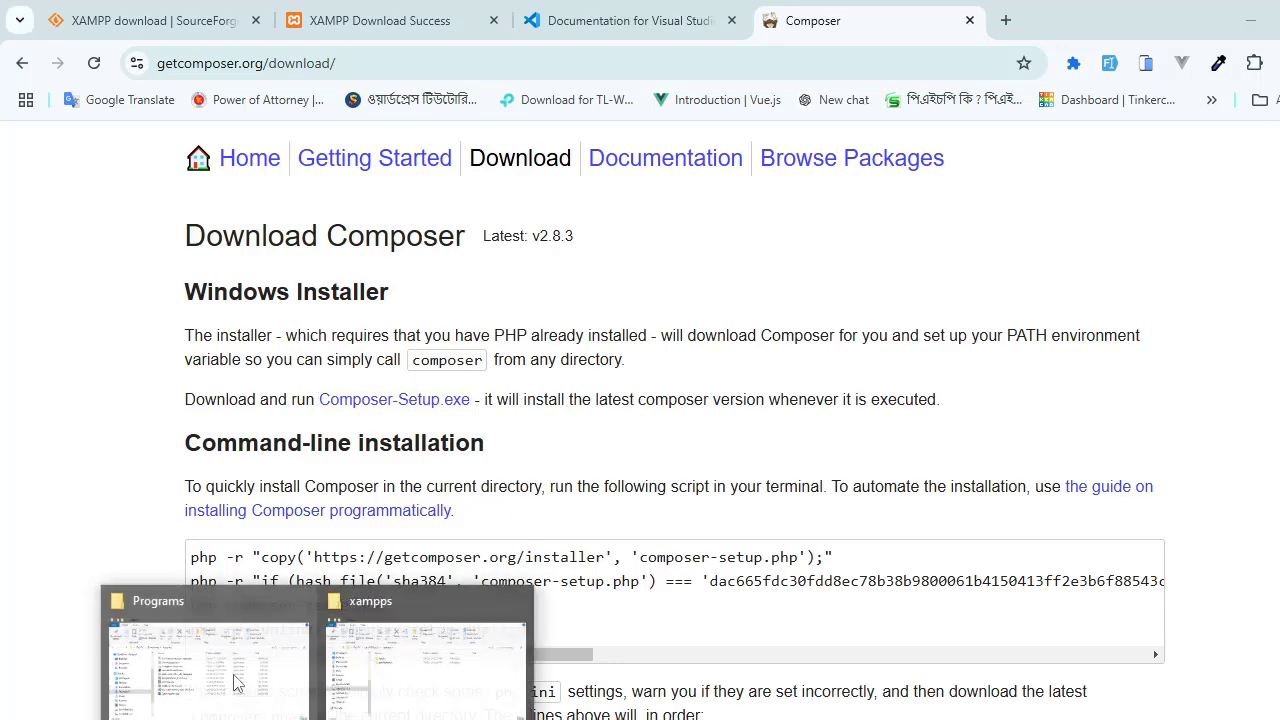
Step: Restore the Programs folder window, point out VSCodeUserSetup-x64-1.95.3.exe by selecting it, and clear the selection
mouse_move(228, 675)
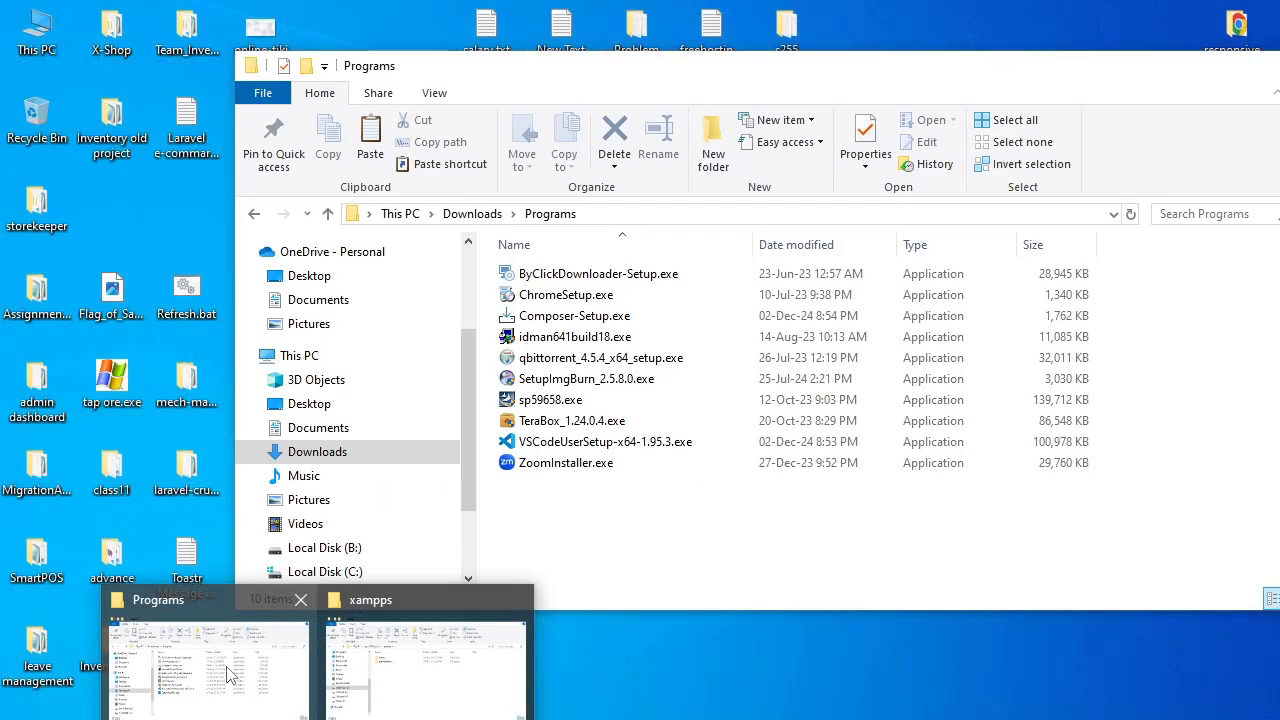
left_click(228, 675)
left_click(540, 441)
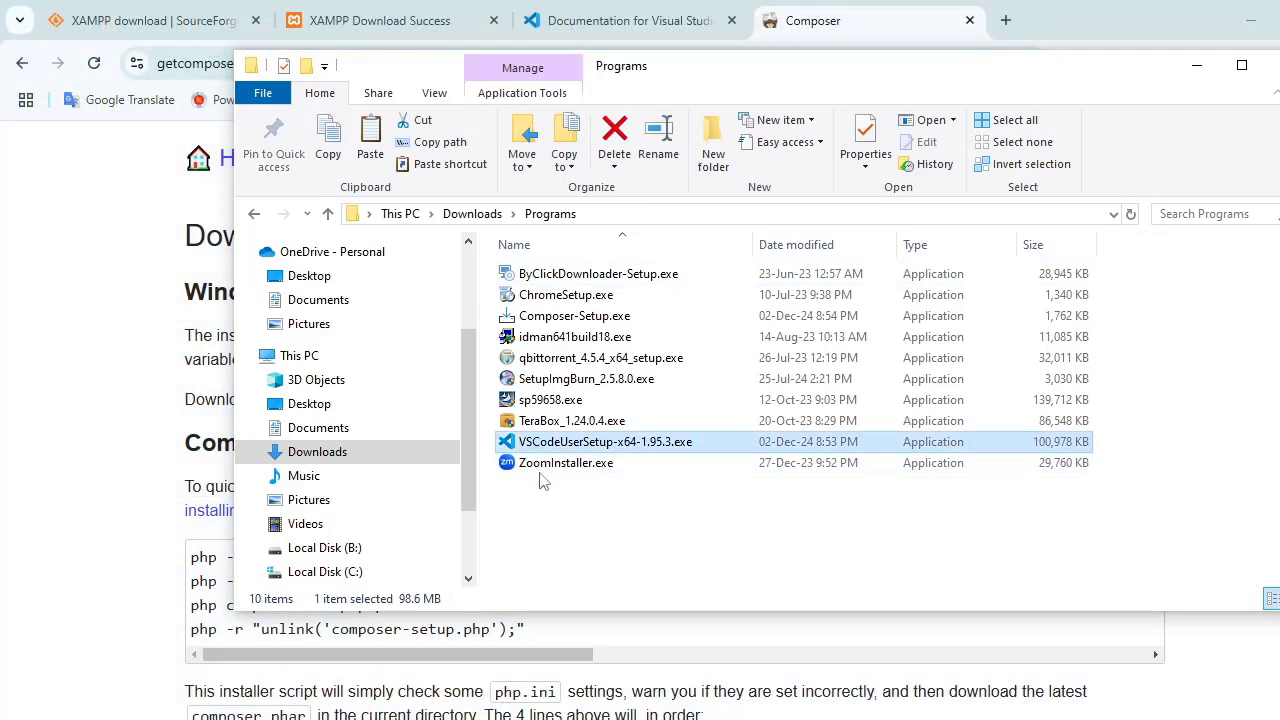
left_click(620, 570)
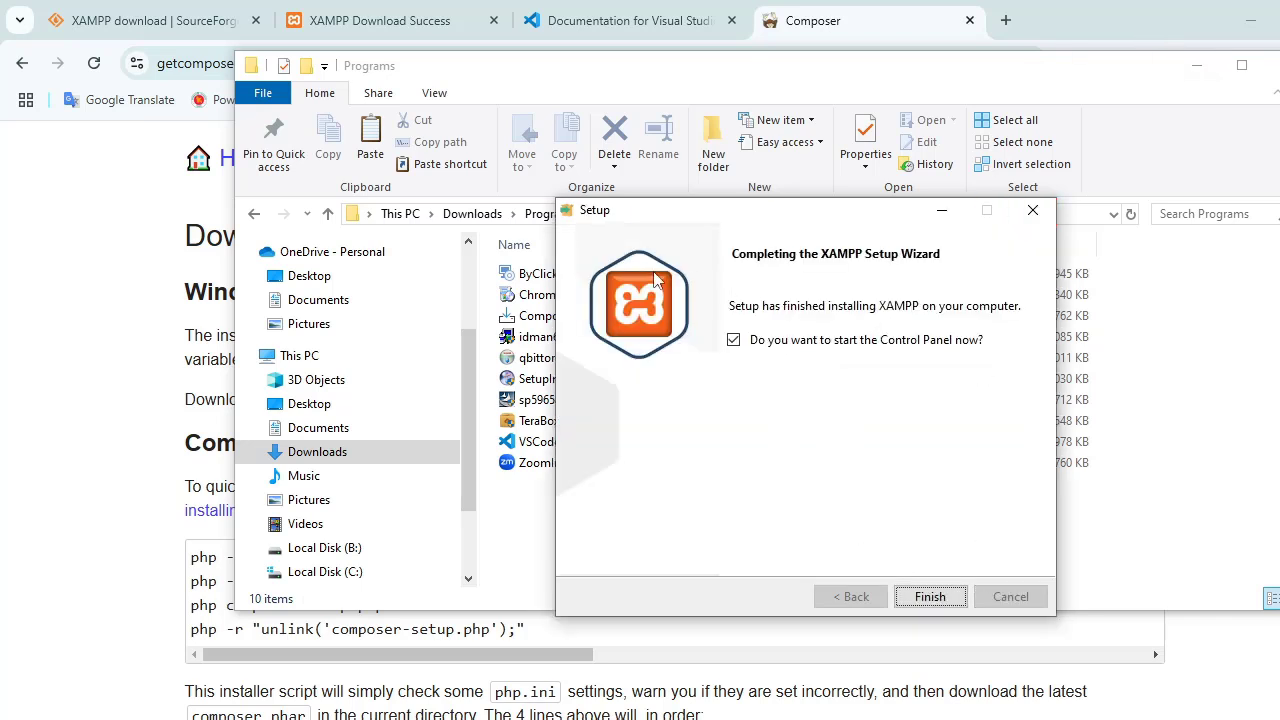
Step: Finish the XAMPP setup with the Control Panel option enabled, and start the Apache and MySQL modules
left_click(945, 597)
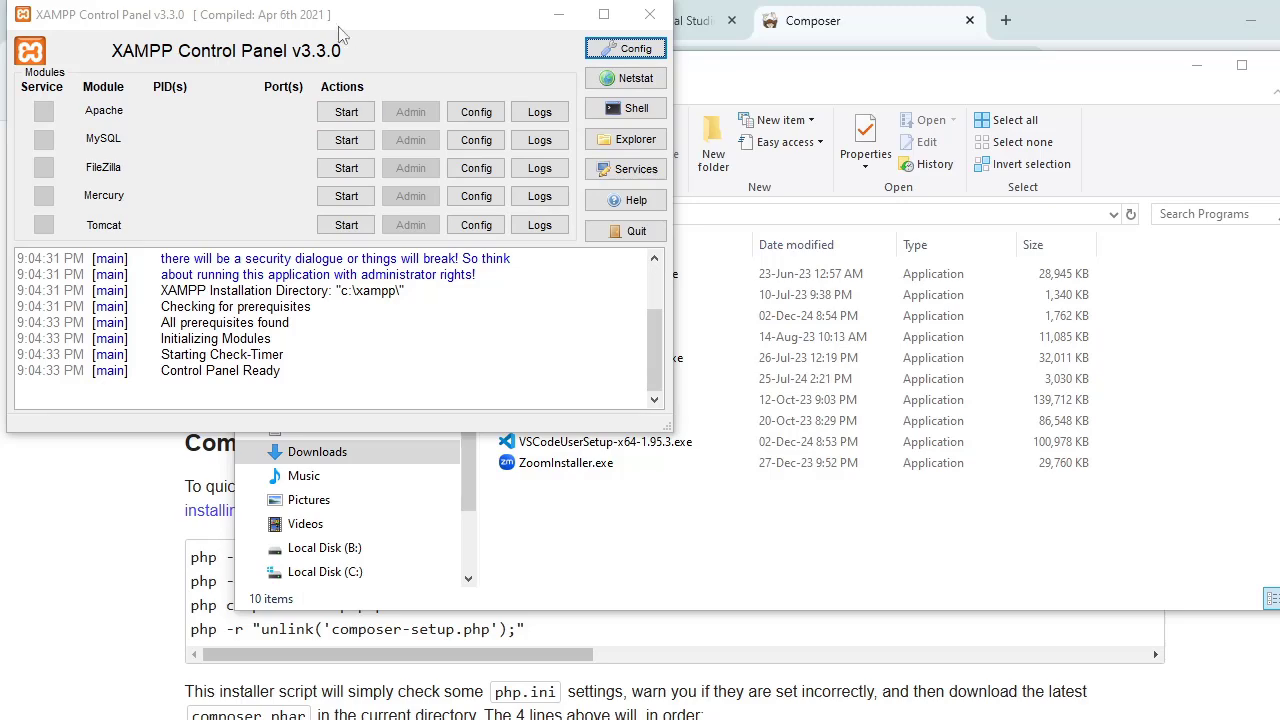
left_click_drag(339, 30, 689, 163)
left_click(696, 244)
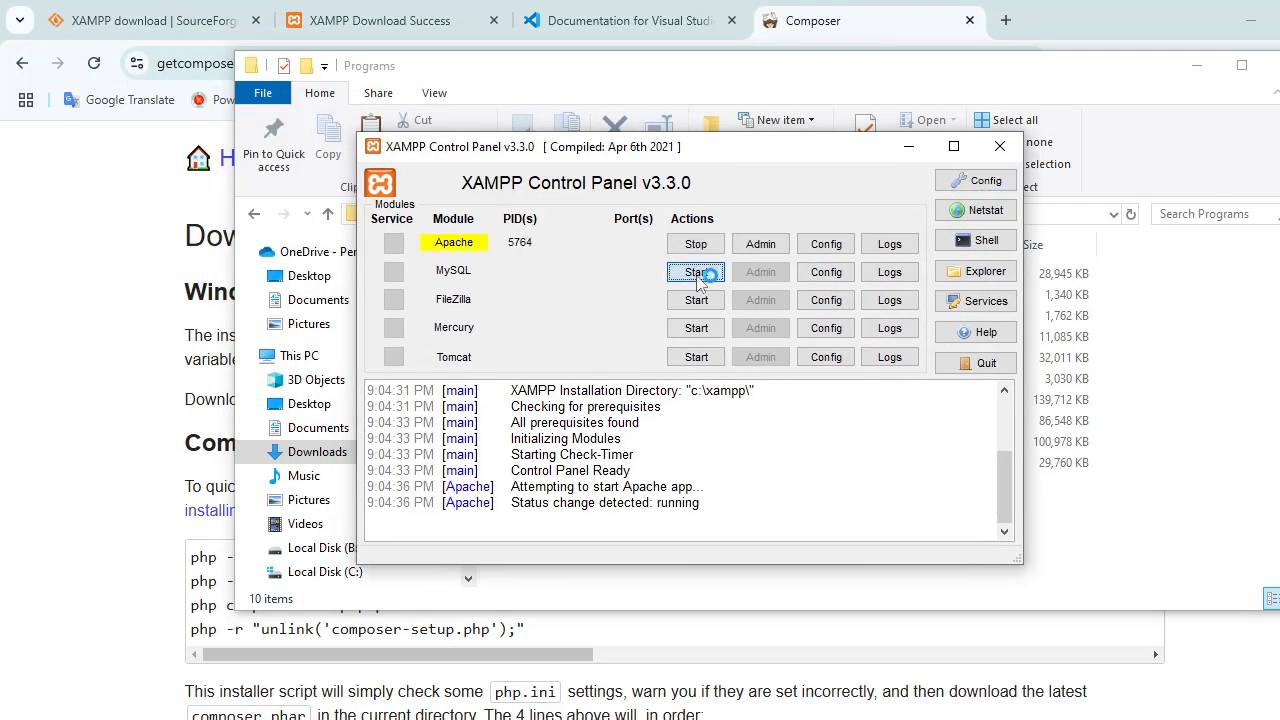
left_click(696, 272)
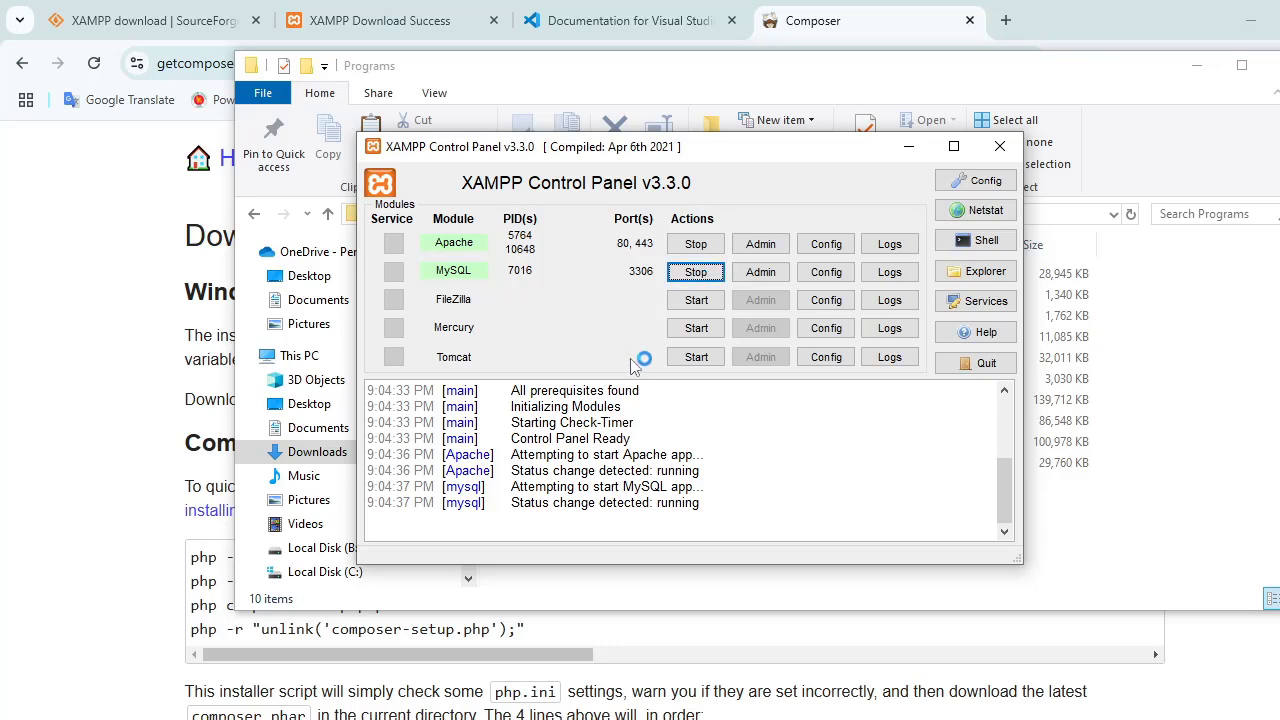
Step: Stop the MySQL and Apache modules and close the XAMPP Control Panel
left_click(696, 272)
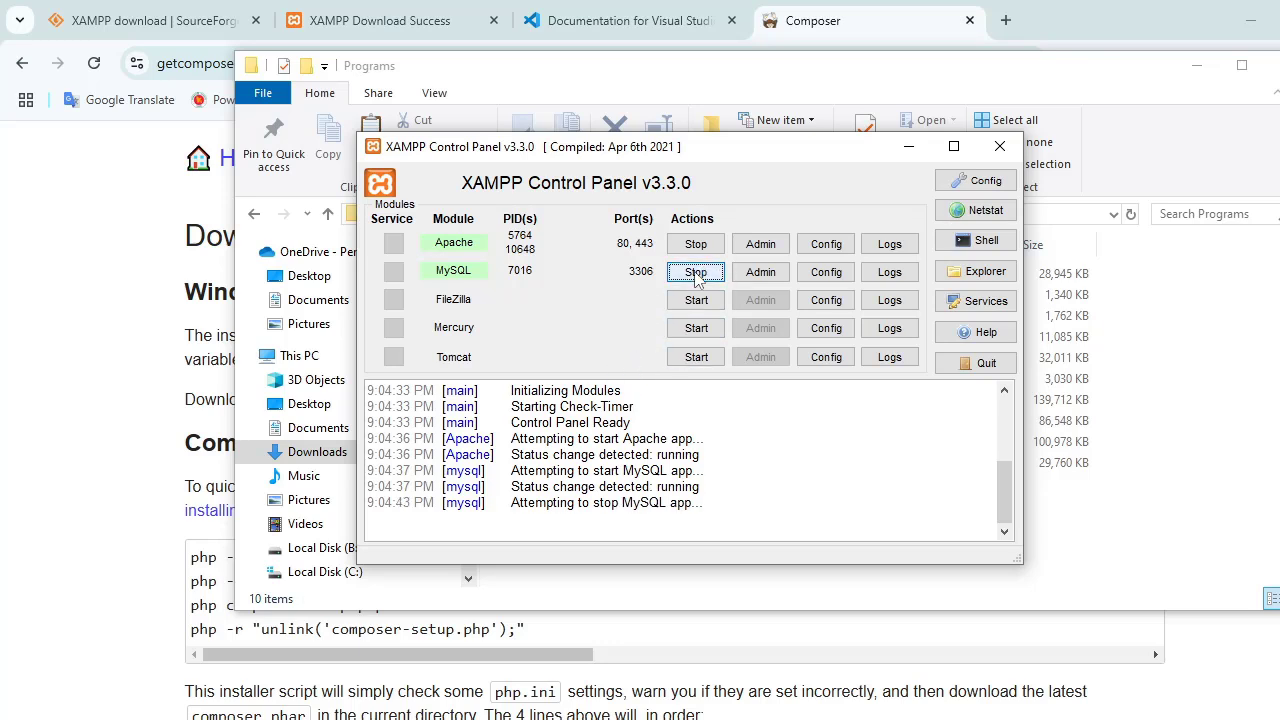
left_click(696, 244)
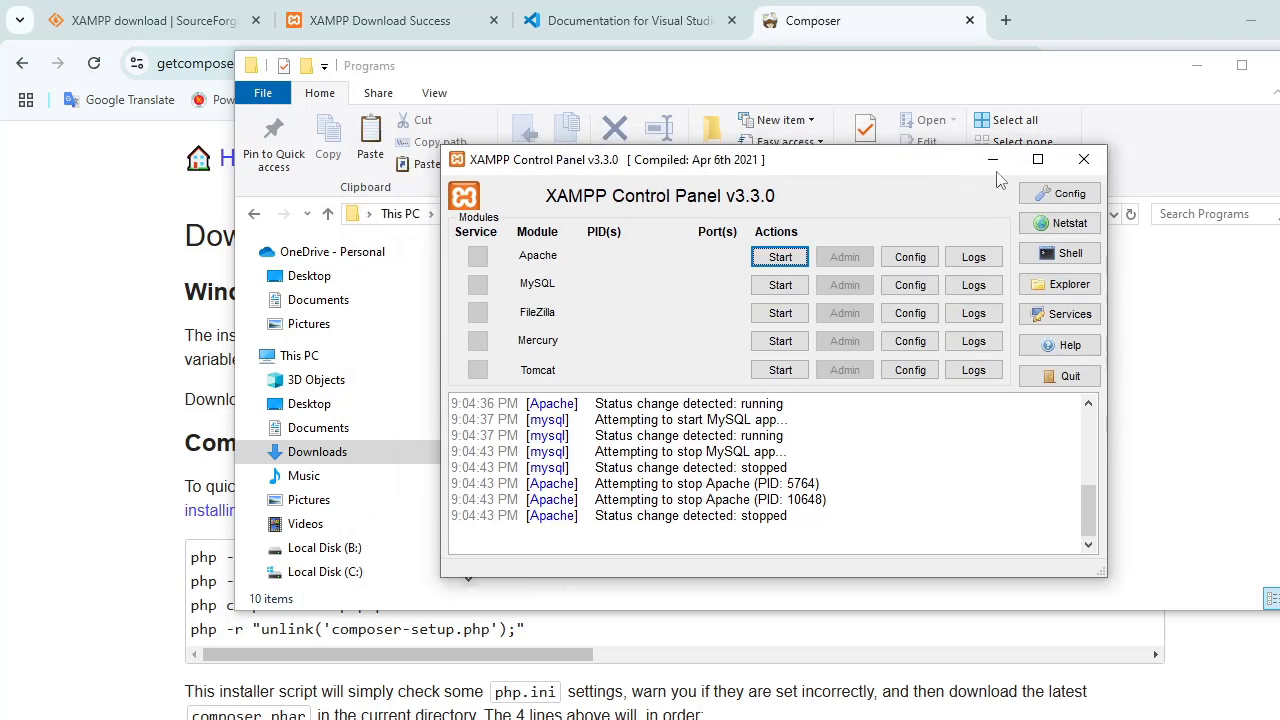
left_click(999, 146)
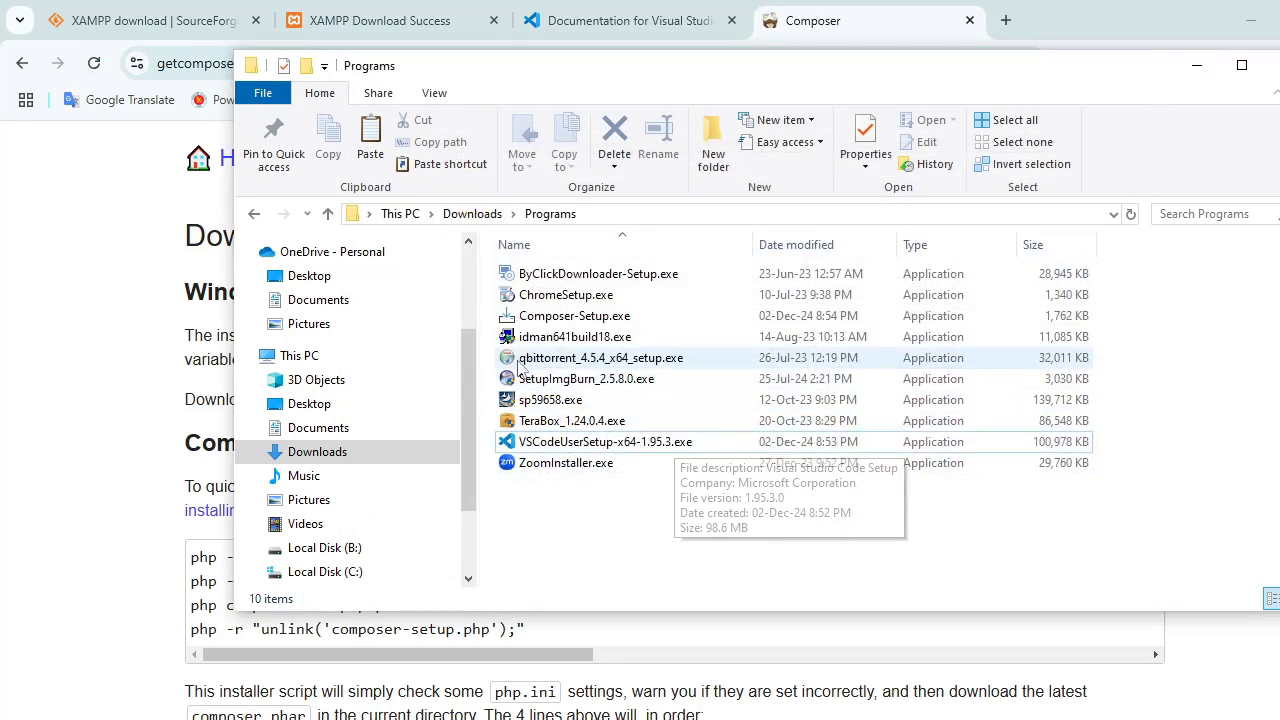
Step: Run Composer-Setup.exe and install Composer for all users without developer mode, using C:\xampp\php\php.exe and no proxy, and finish the setup
left_click(563, 318)
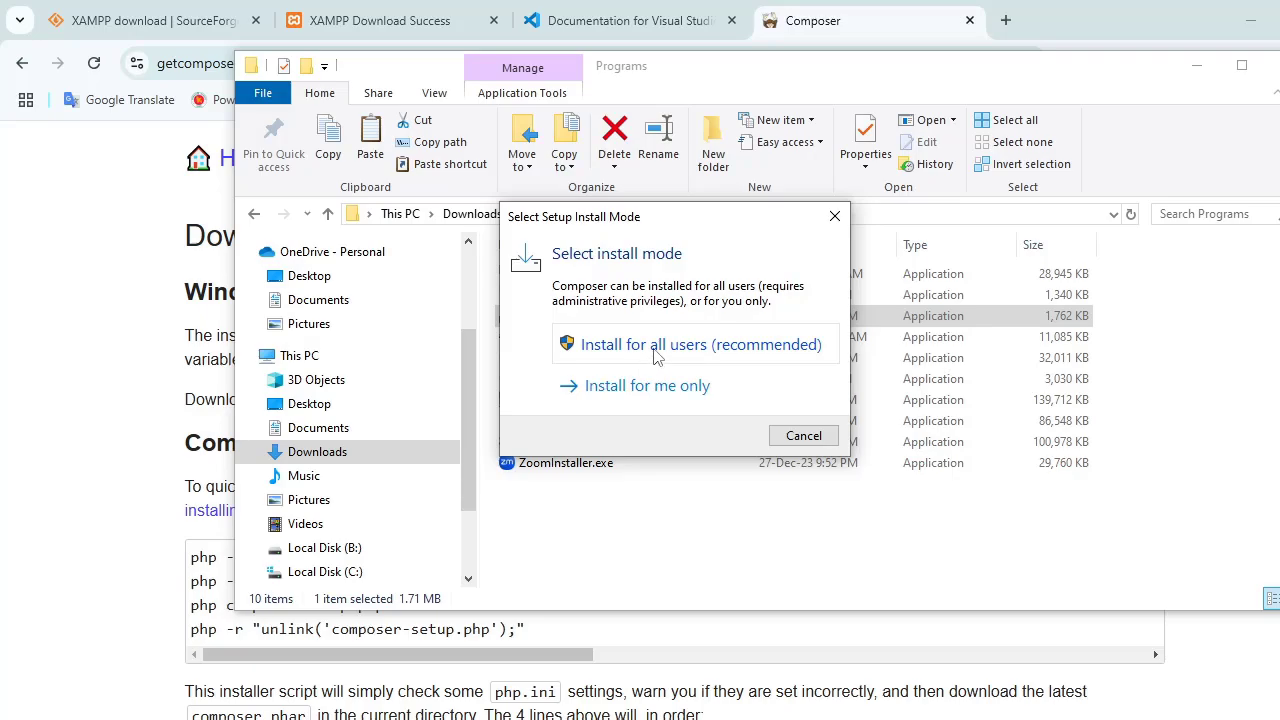
left_click(657, 346)
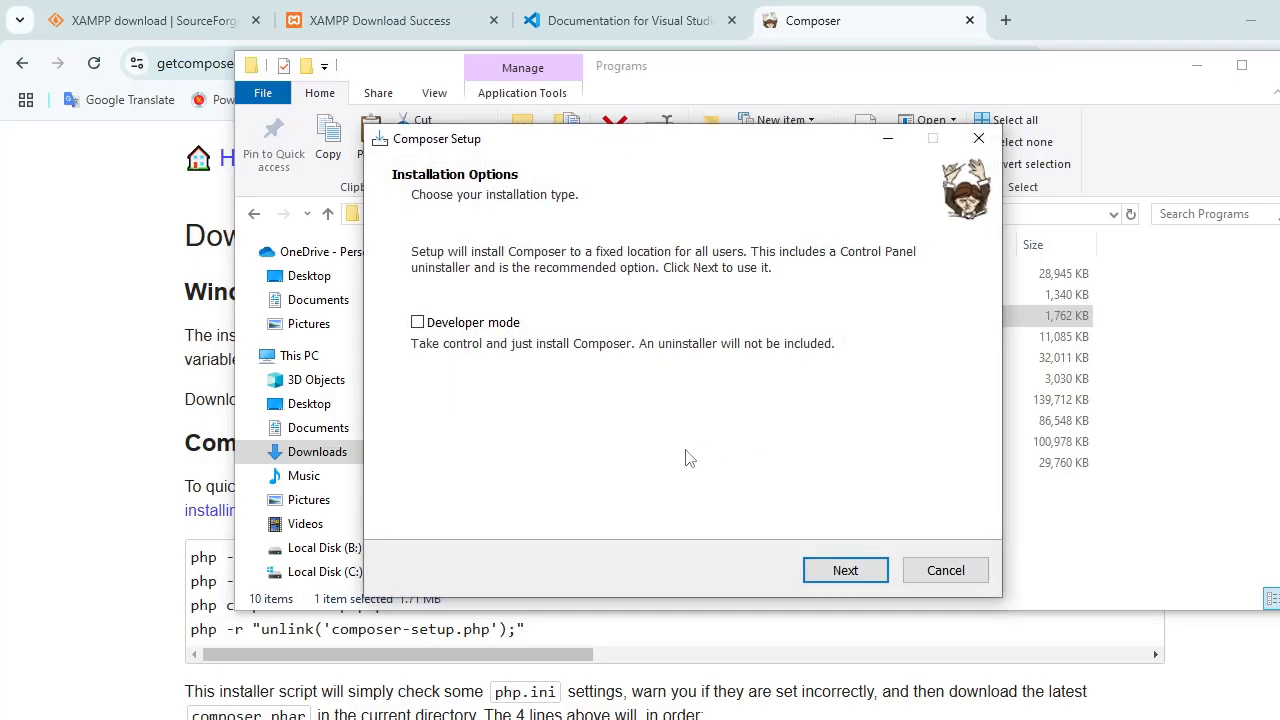
left_click(850, 570)
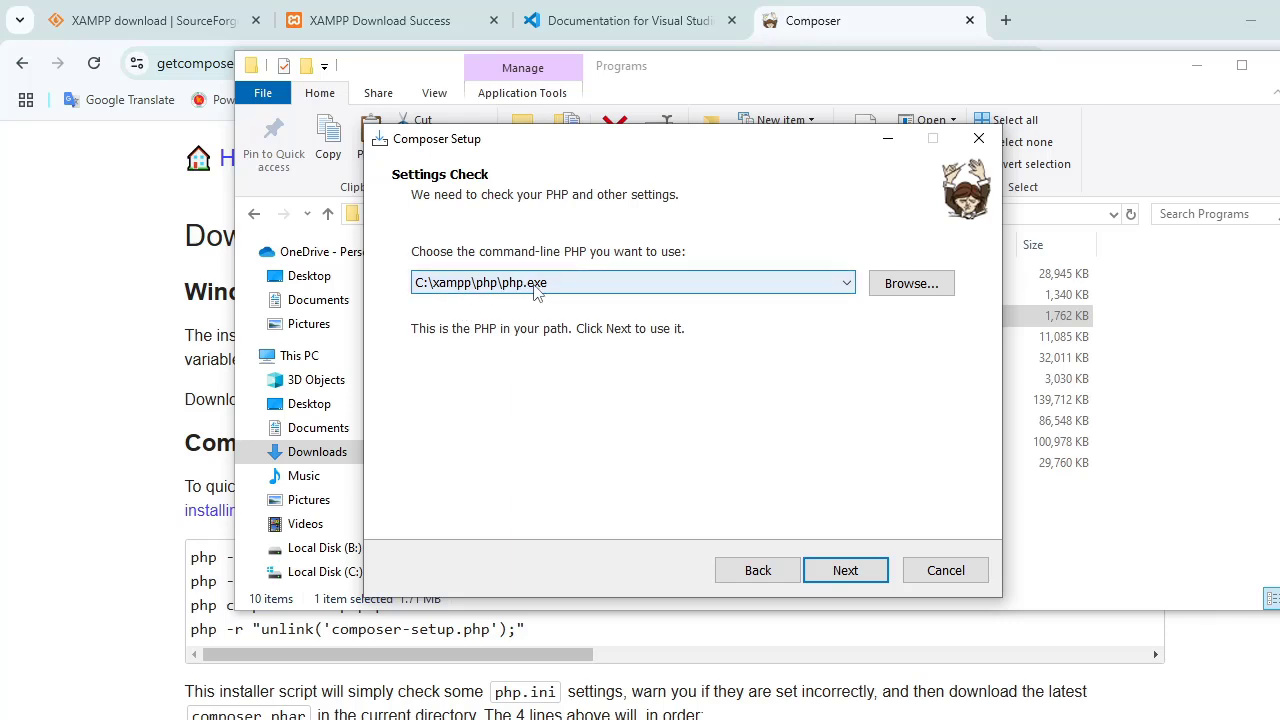
left_click(845, 570)
left_click(845, 570)
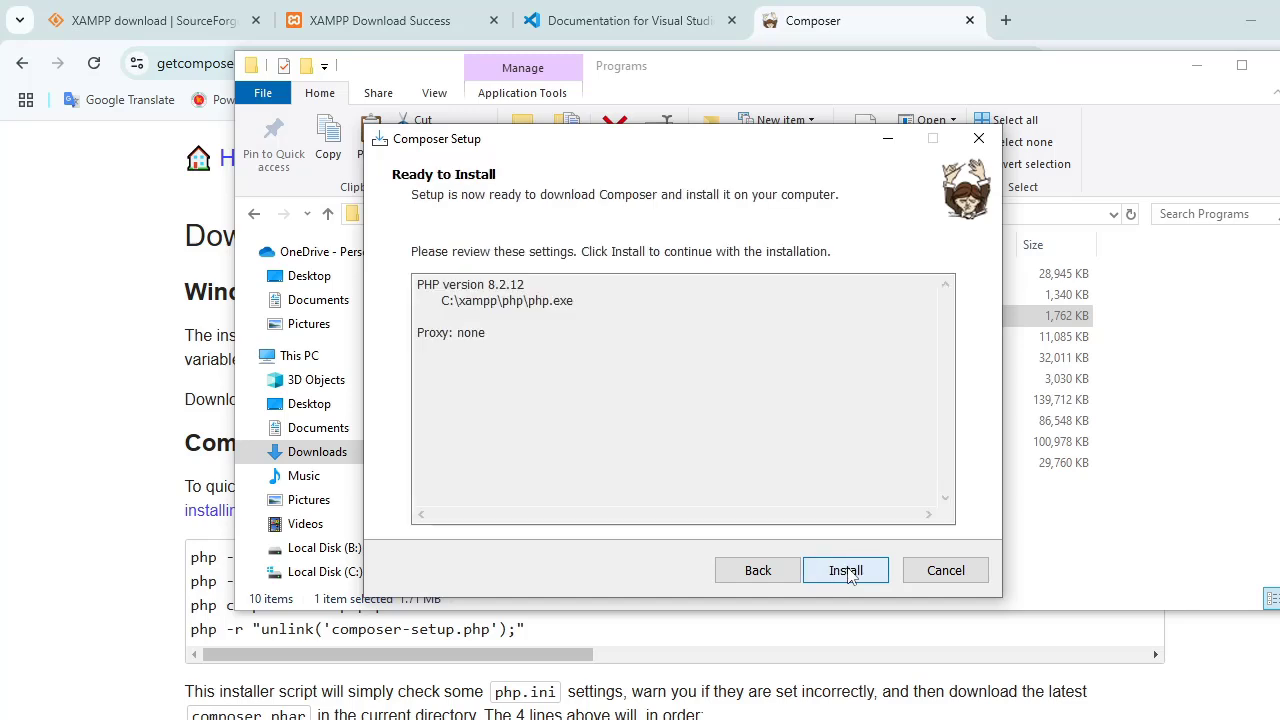
left_click(845, 570)
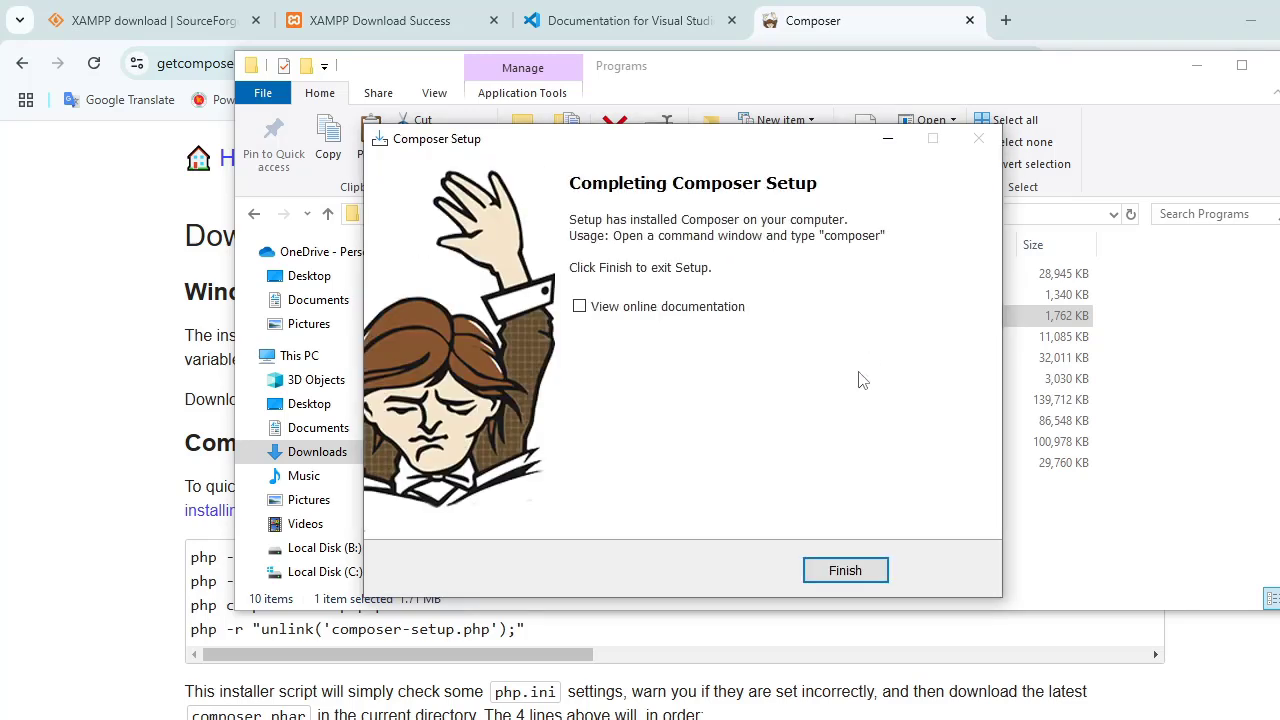
left_click(845, 570)
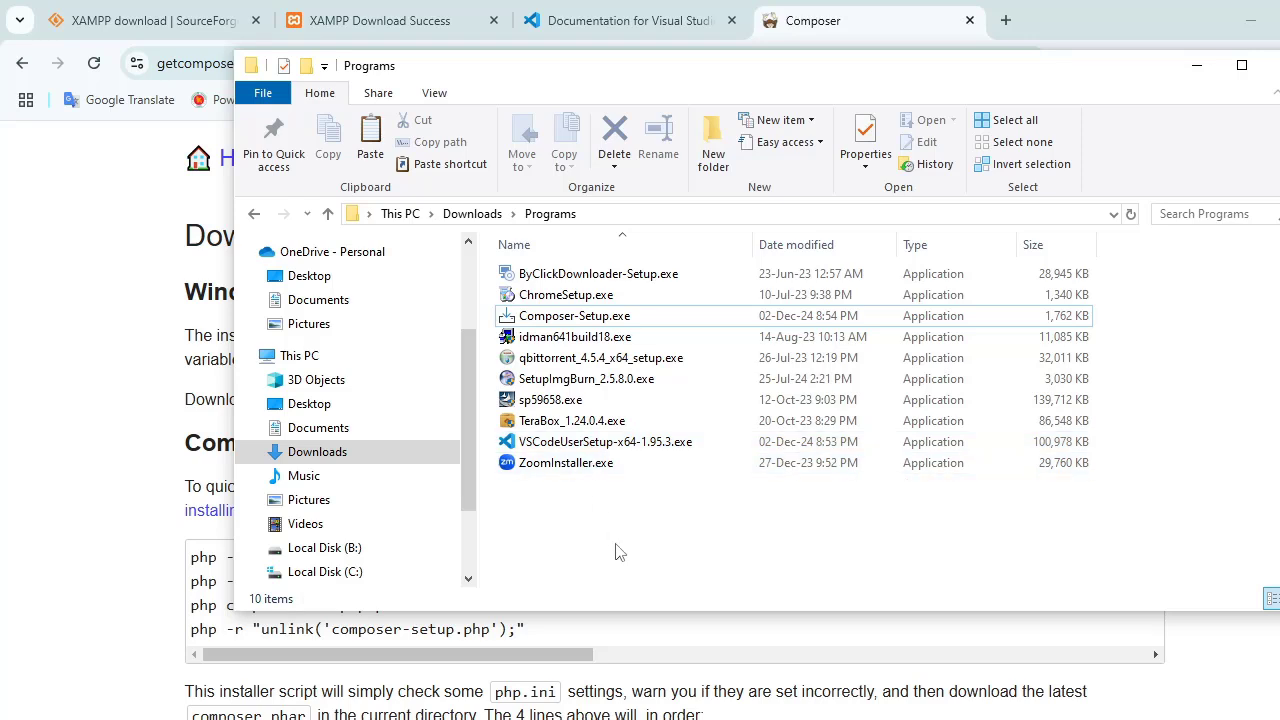
Step: Launch VSCodeUserSetup-x64-1.95.3.exe, accept the license agreement, and keep the default destination and Start Menu folder
left_click(603, 443)
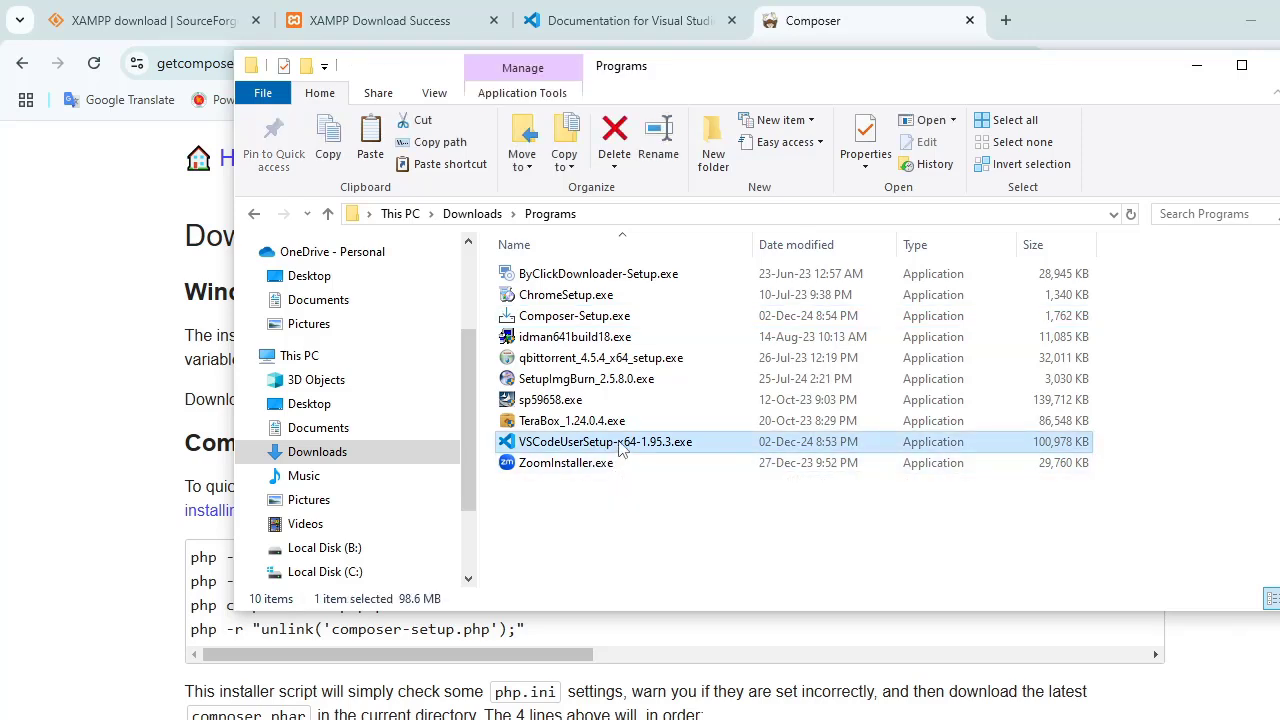
double_click(624, 446)
left_click(508, 510)
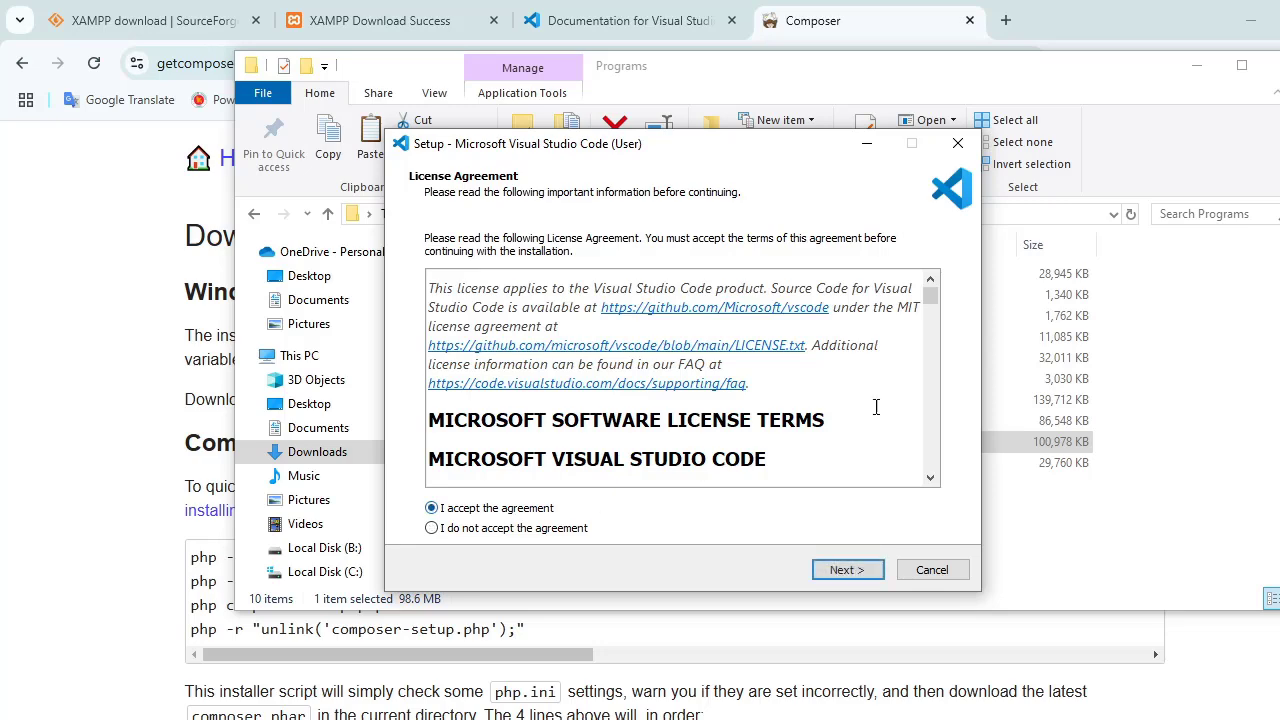
left_click_drag(930, 296, 930, 468)
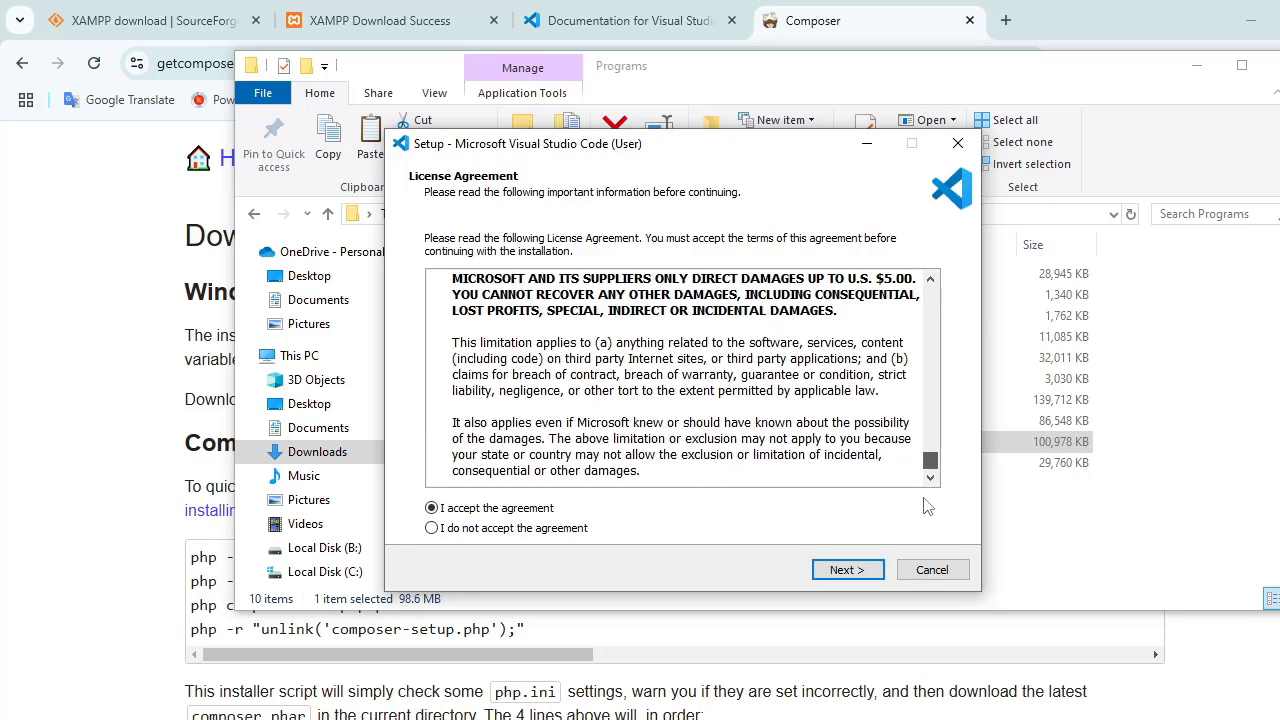
left_click(850, 573)
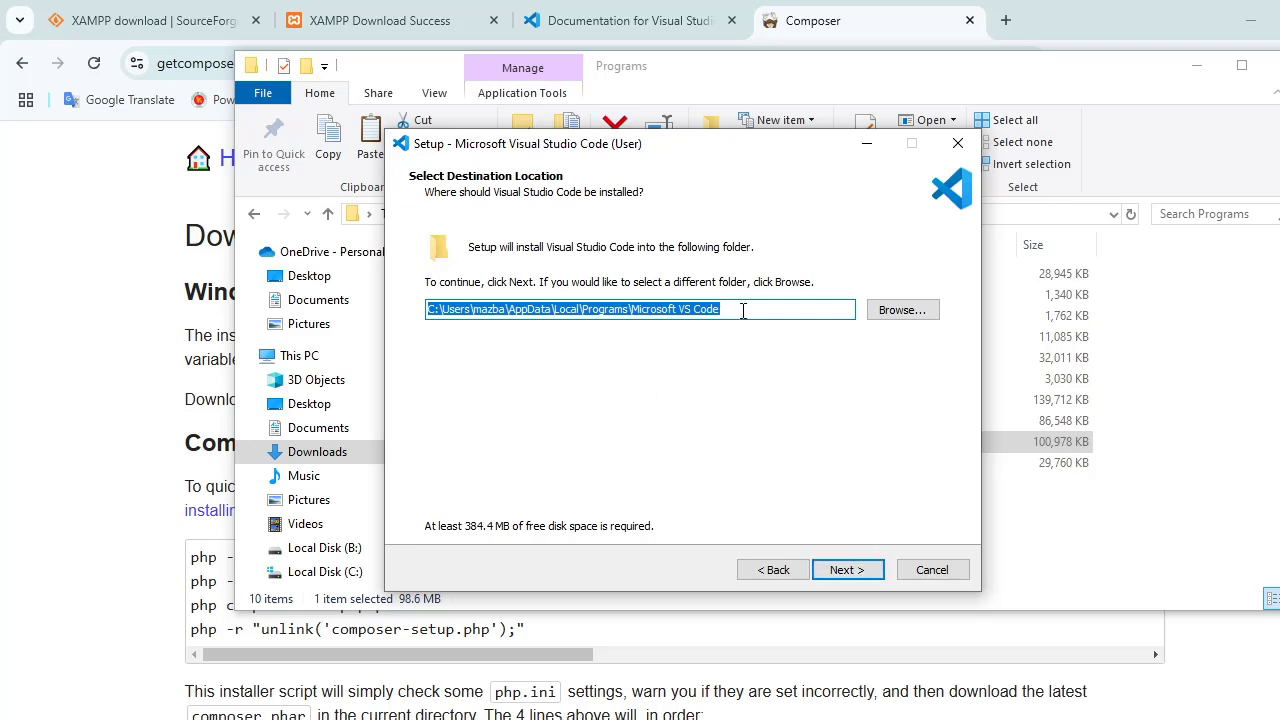
left_click(848, 569)
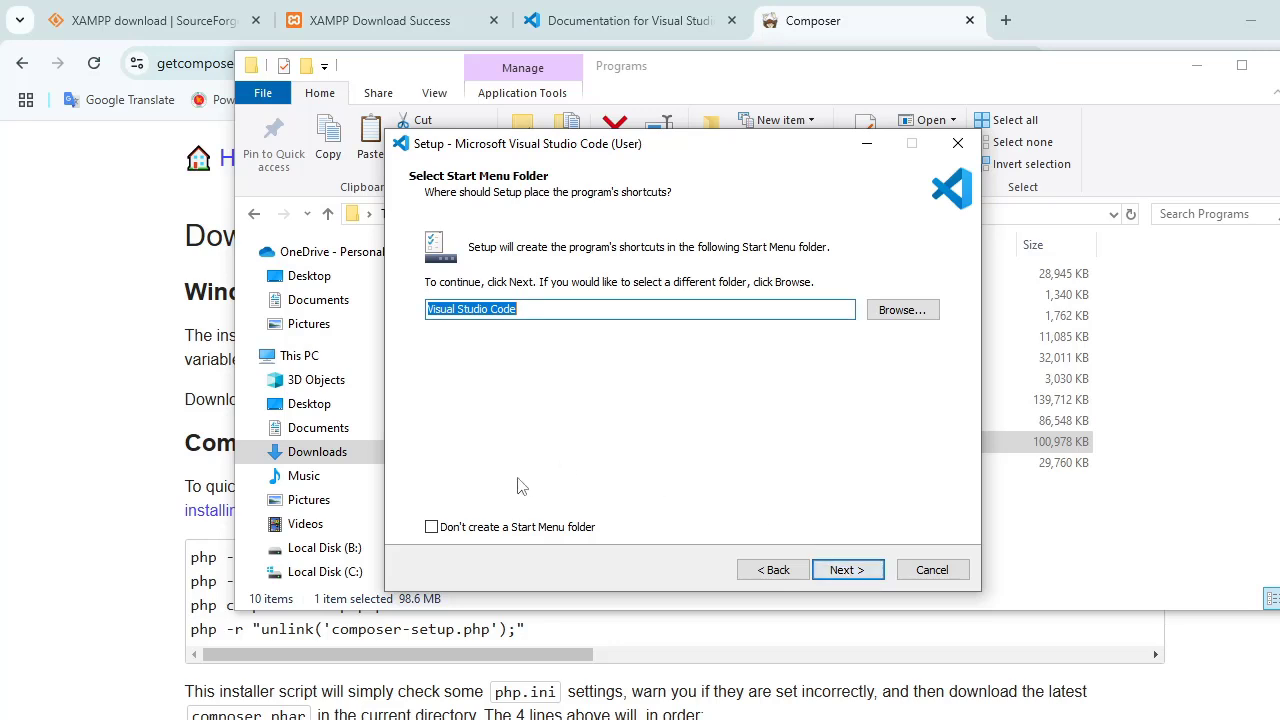
left_click(846, 570)
Step: Enable the "Open with Code" actions for the file and directory context menus, install Visual Studio Code, and finish the setup
left_click(435, 367)
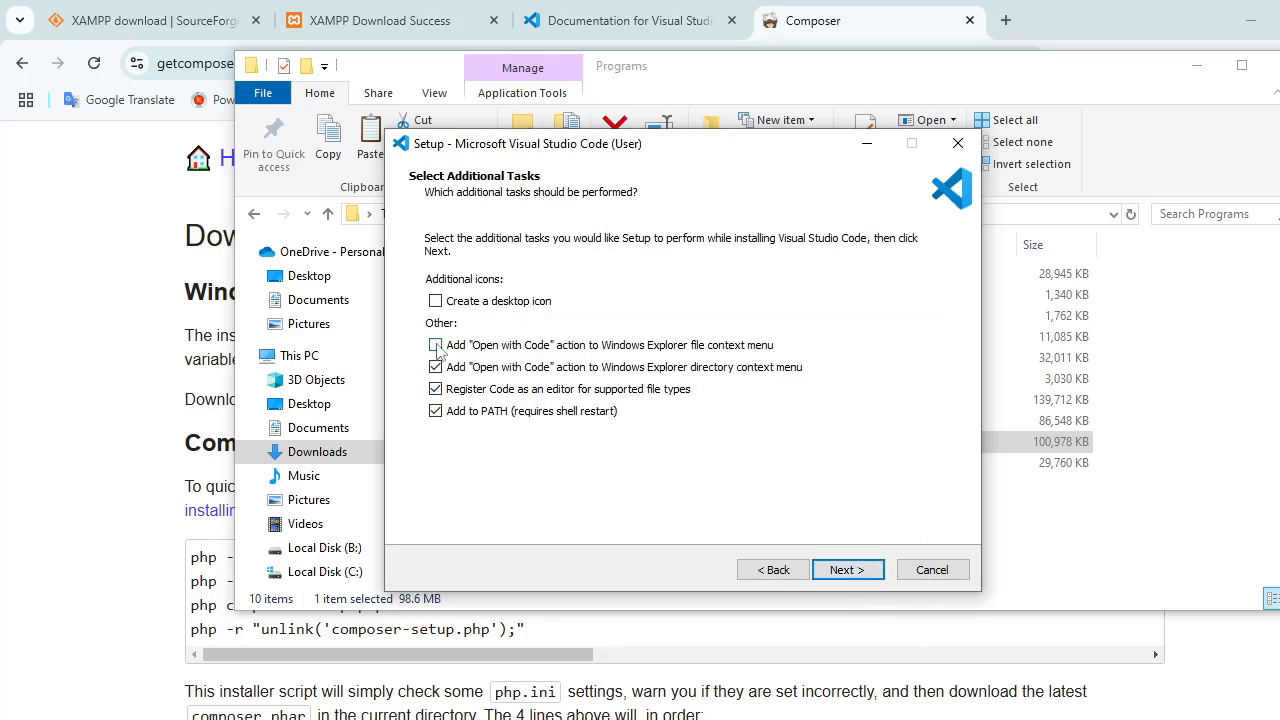
left_click(436, 346)
left_click(848, 570)
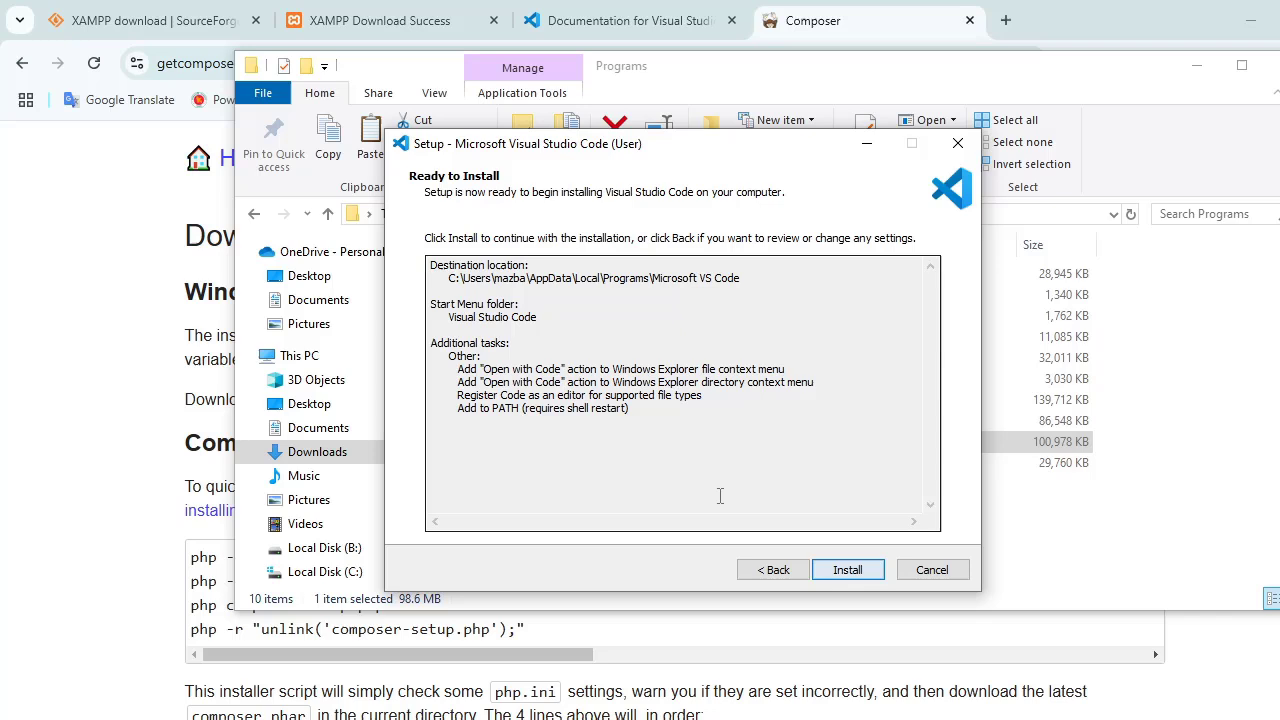
left_click(847, 570)
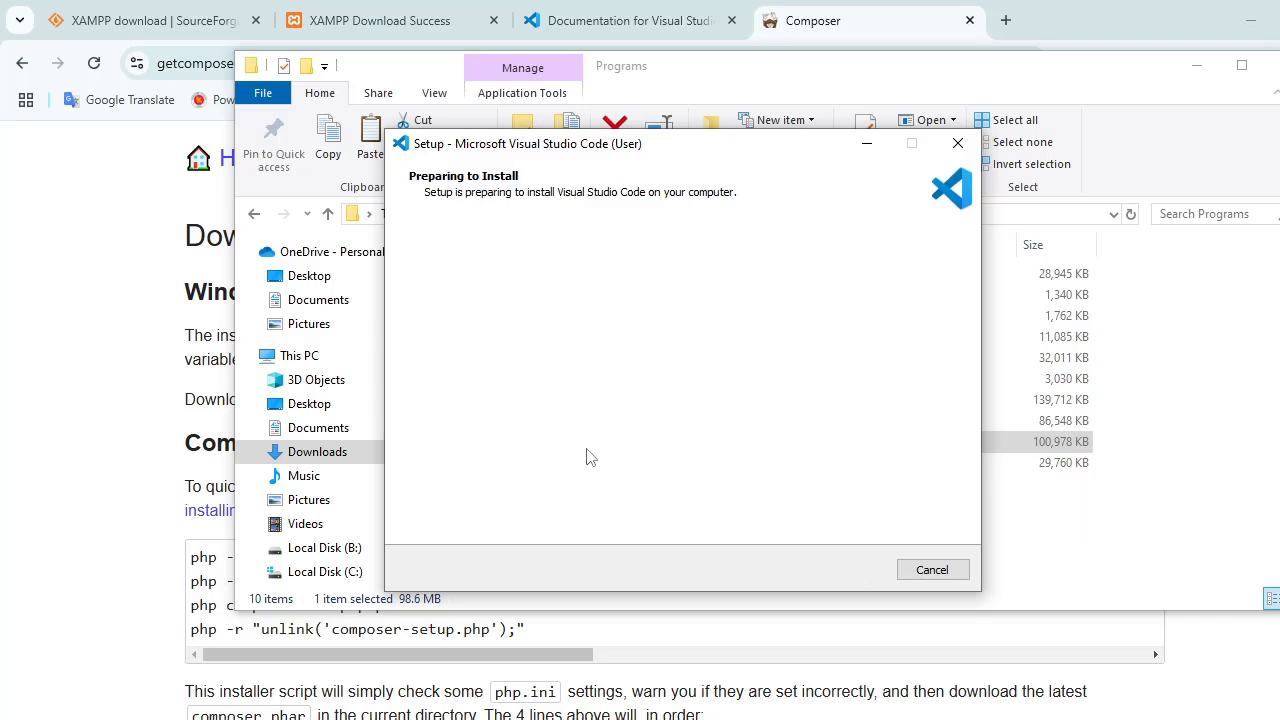
left_click_drag(697, 141, 807, 160)
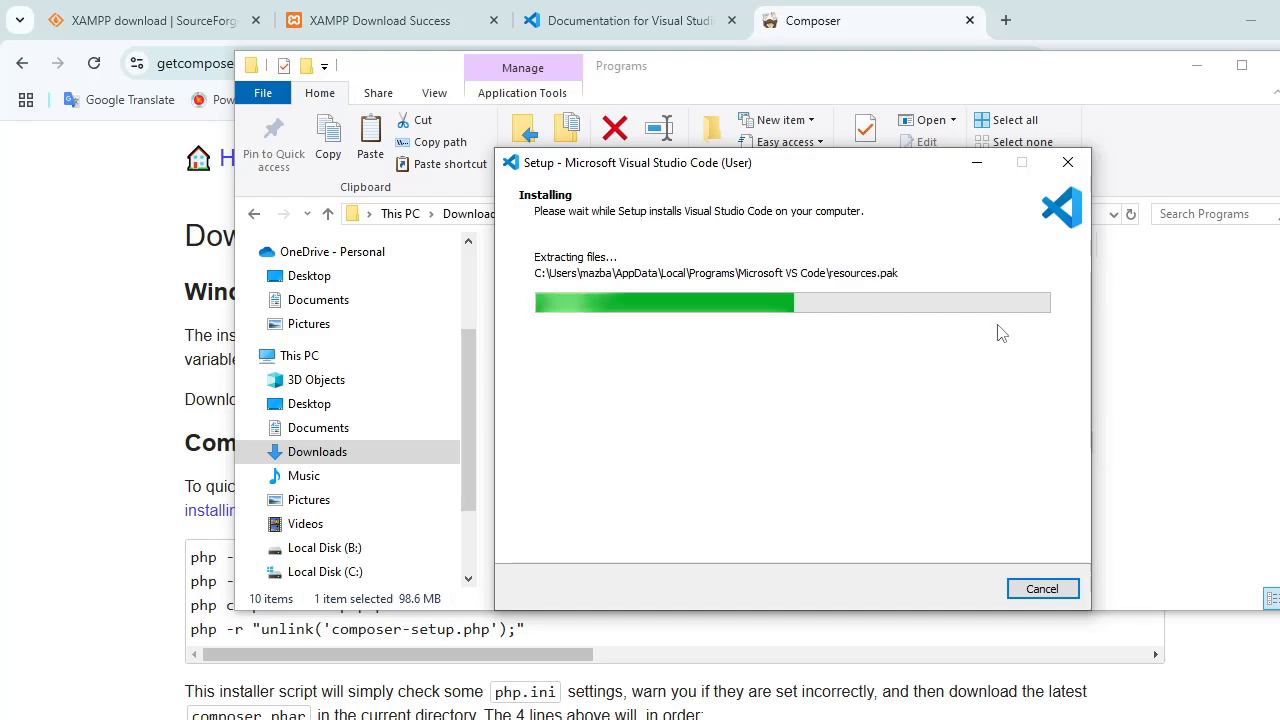
left_click(966, 592)
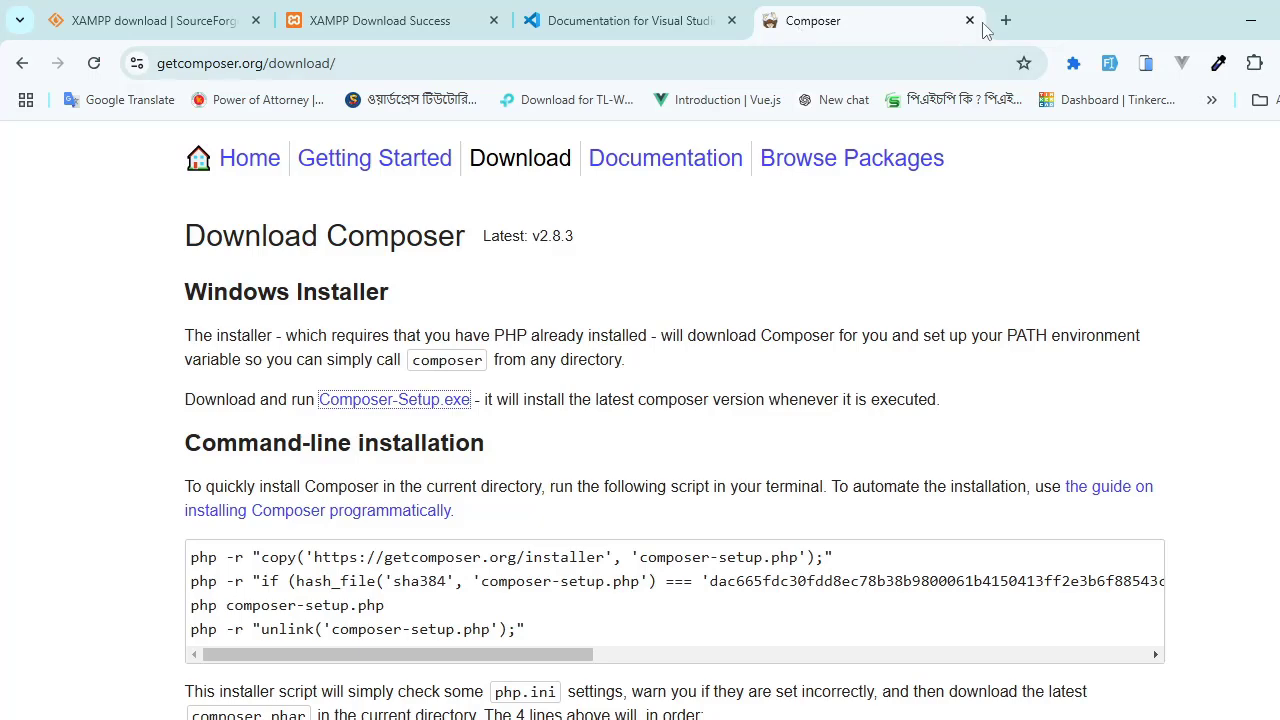
Step: Search Google for "git download" in a new browser tab and open the git-scm.com Downloads page
left_click(1005, 21)
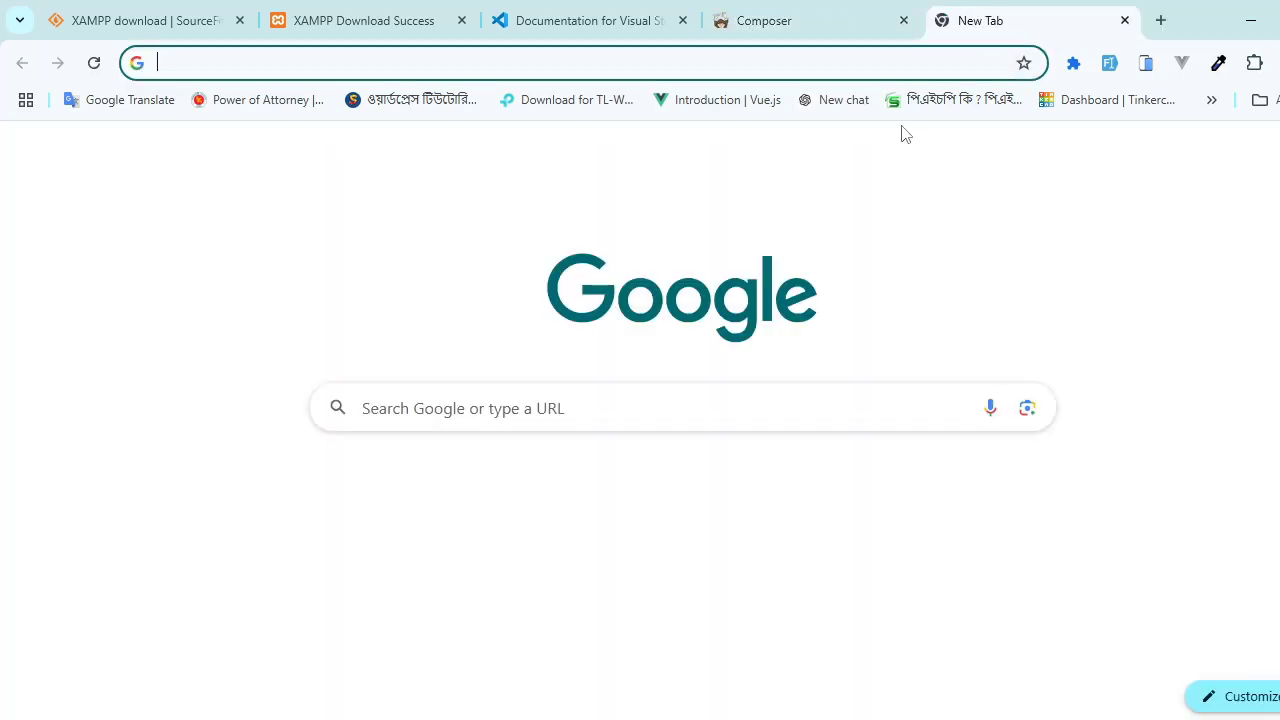
type("git")
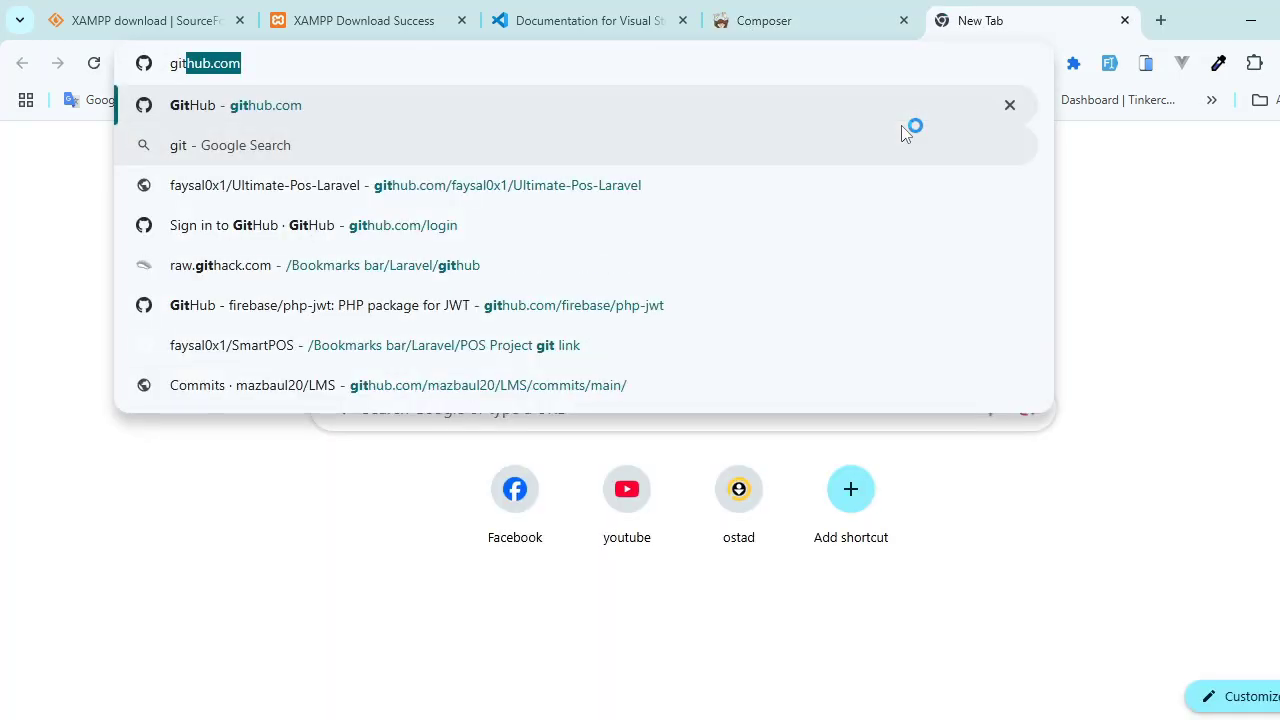
type(" download")
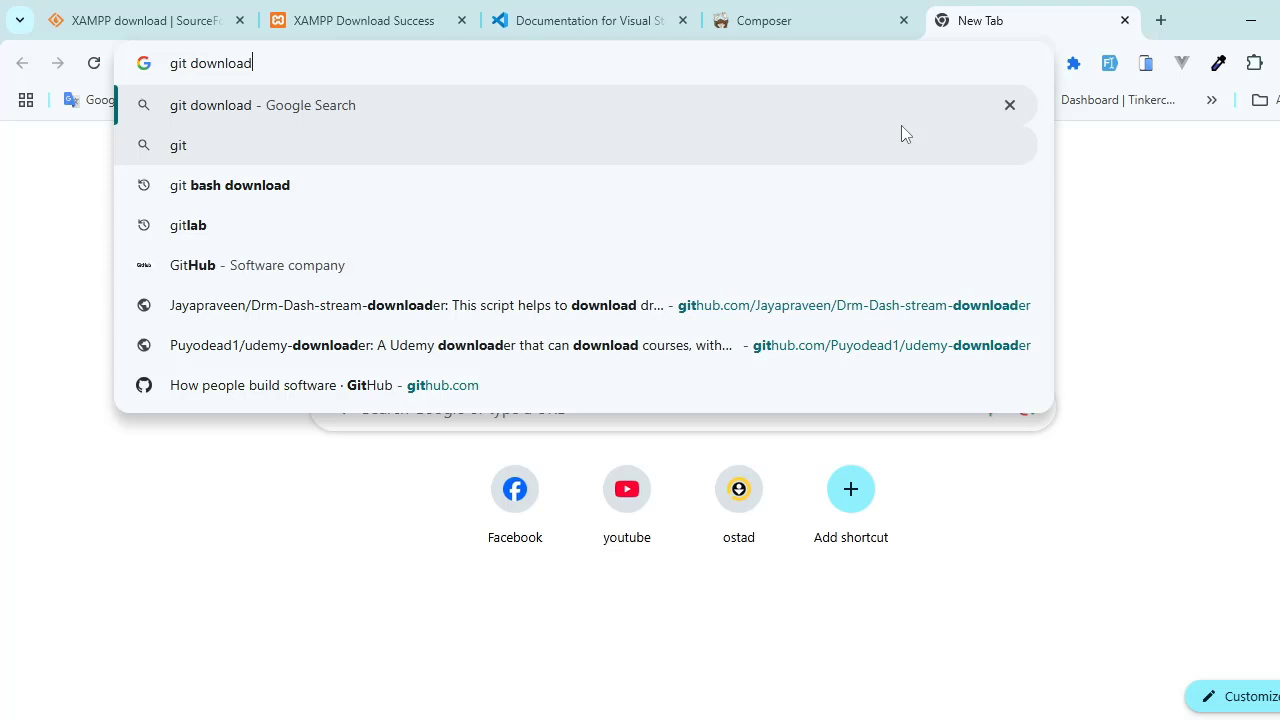
key("Return")
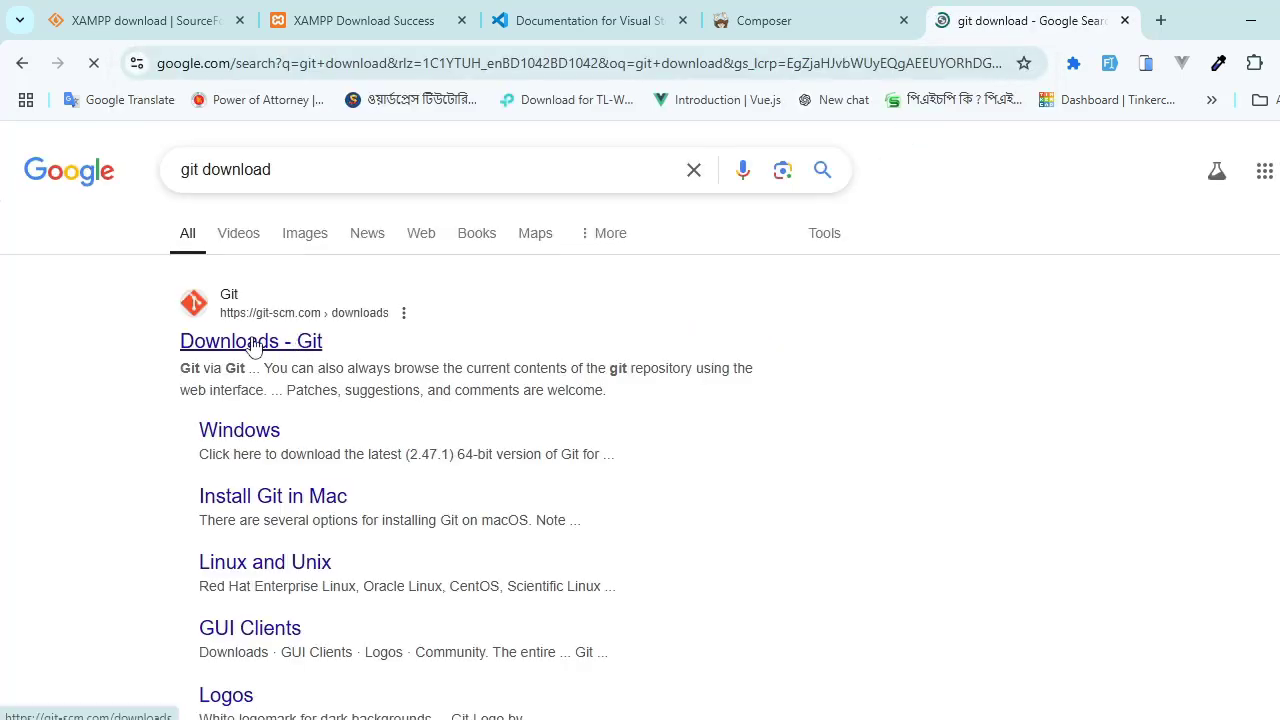
left_click(253, 344)
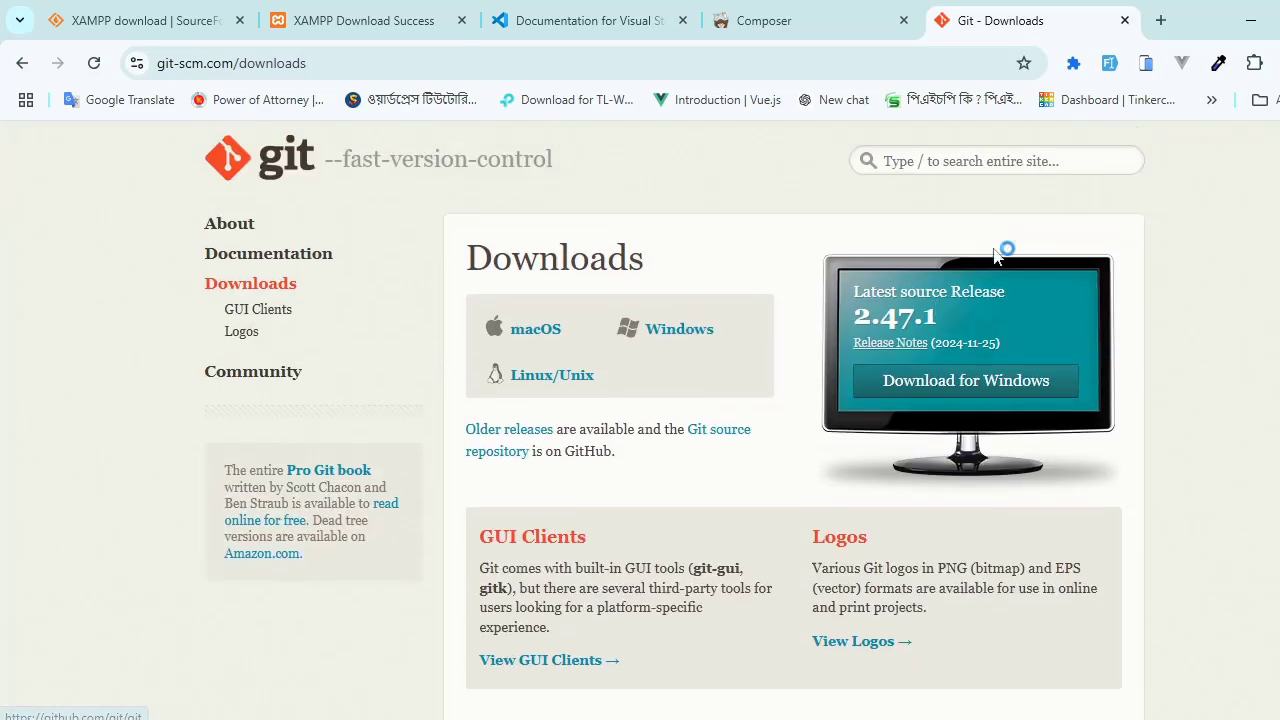
scroll(814, 400, "down", 2)
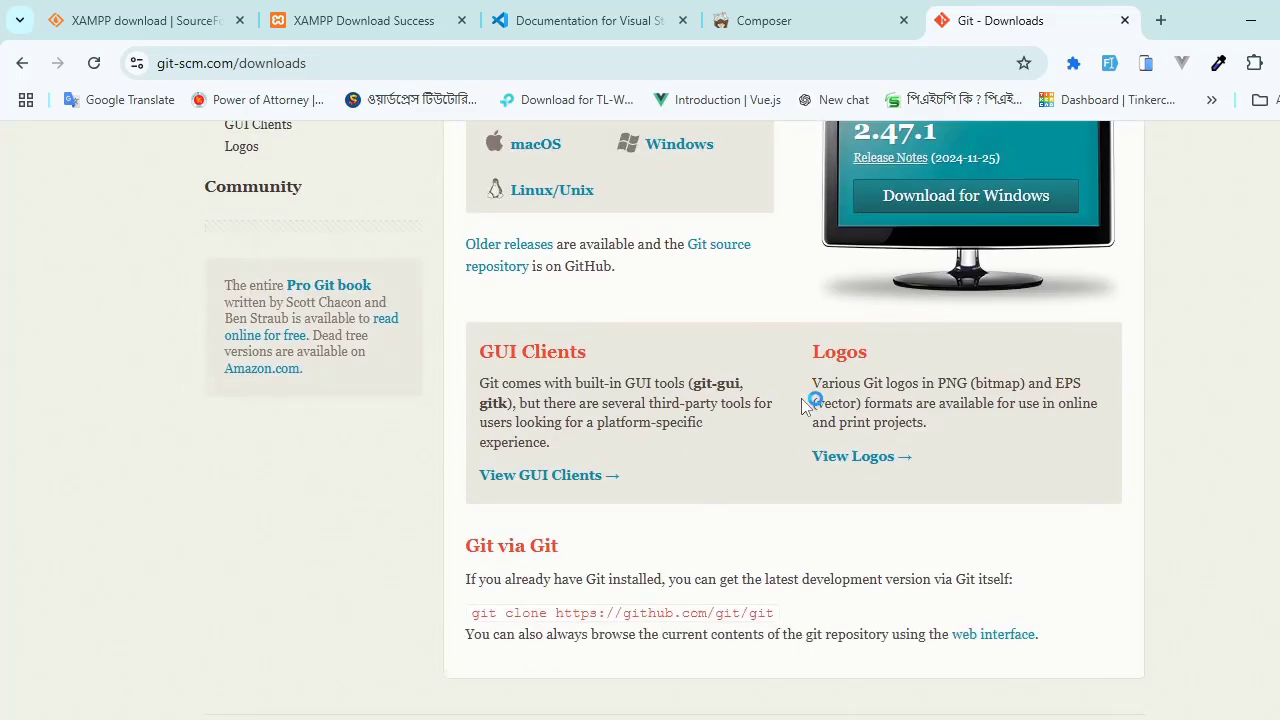
scroll(814, 400, "up", 2)
left_click(764, 20)
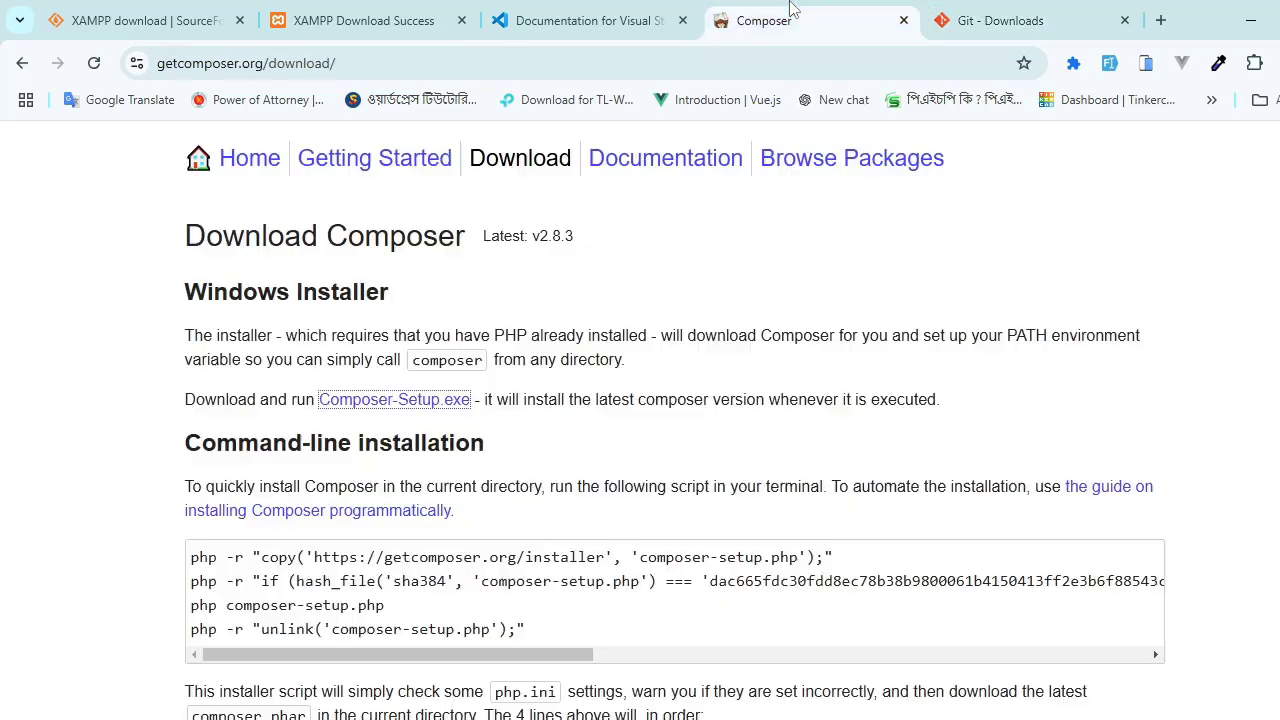
left_click(993, 10)
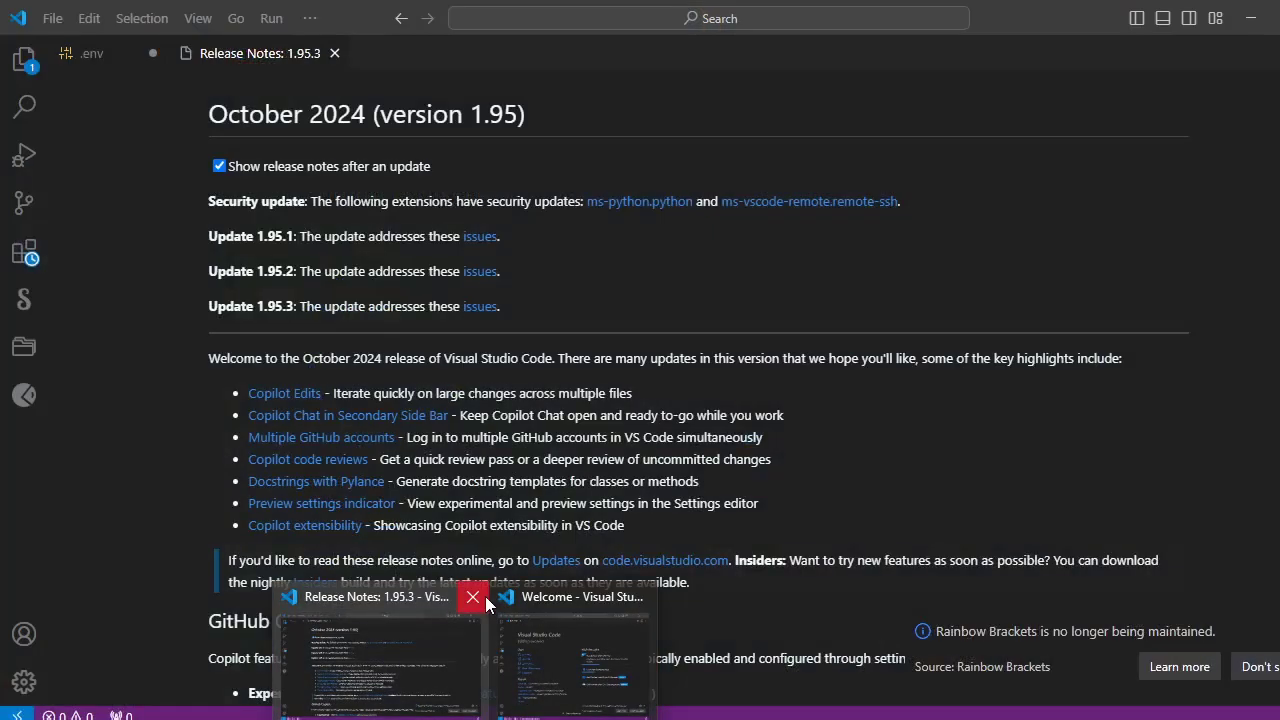
Step: Switch to the open Visual Studio Code windows and bring the one showing the 1.95.3 release notes to the front
left_click(585, 625)
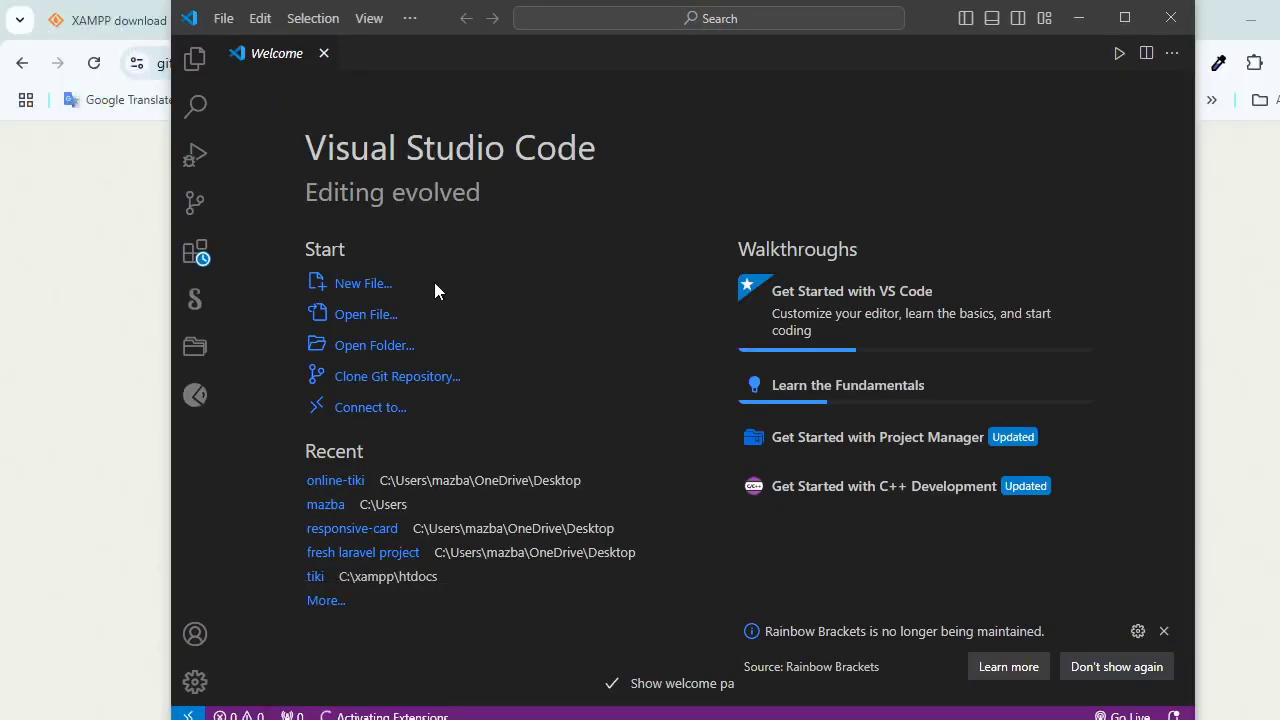
left_click(409, 655)
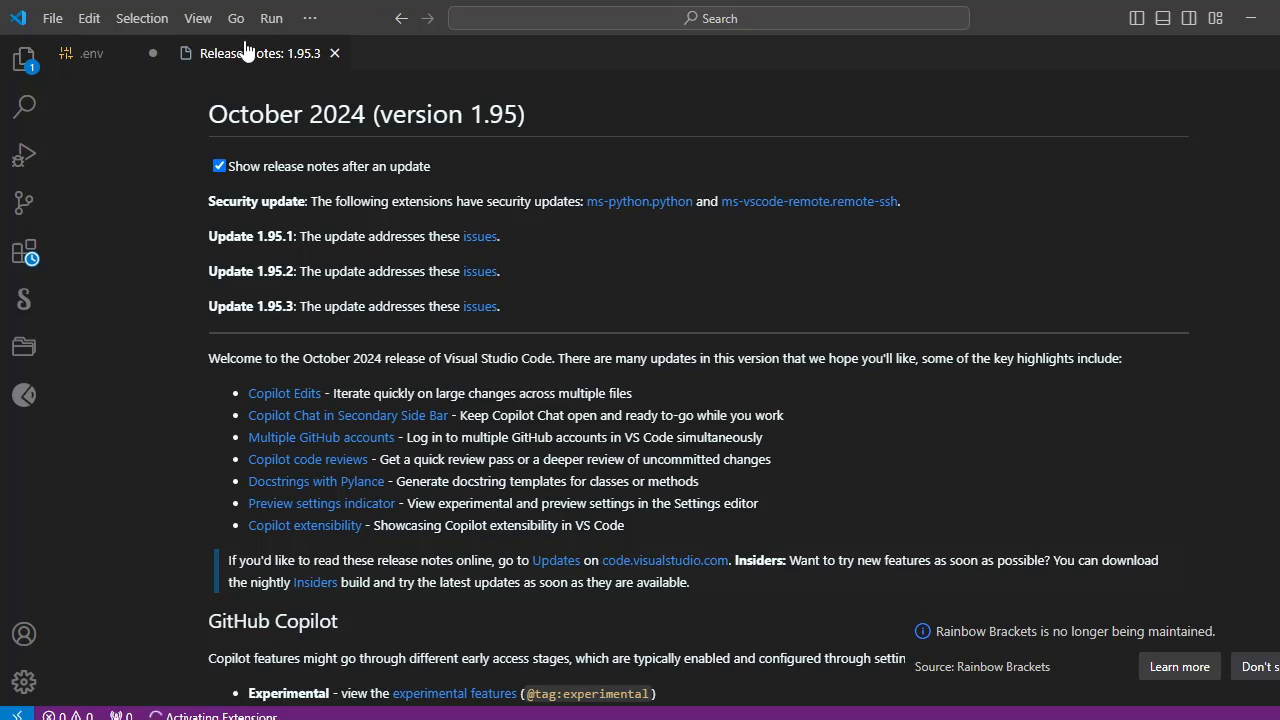
left_click(1278, 17)
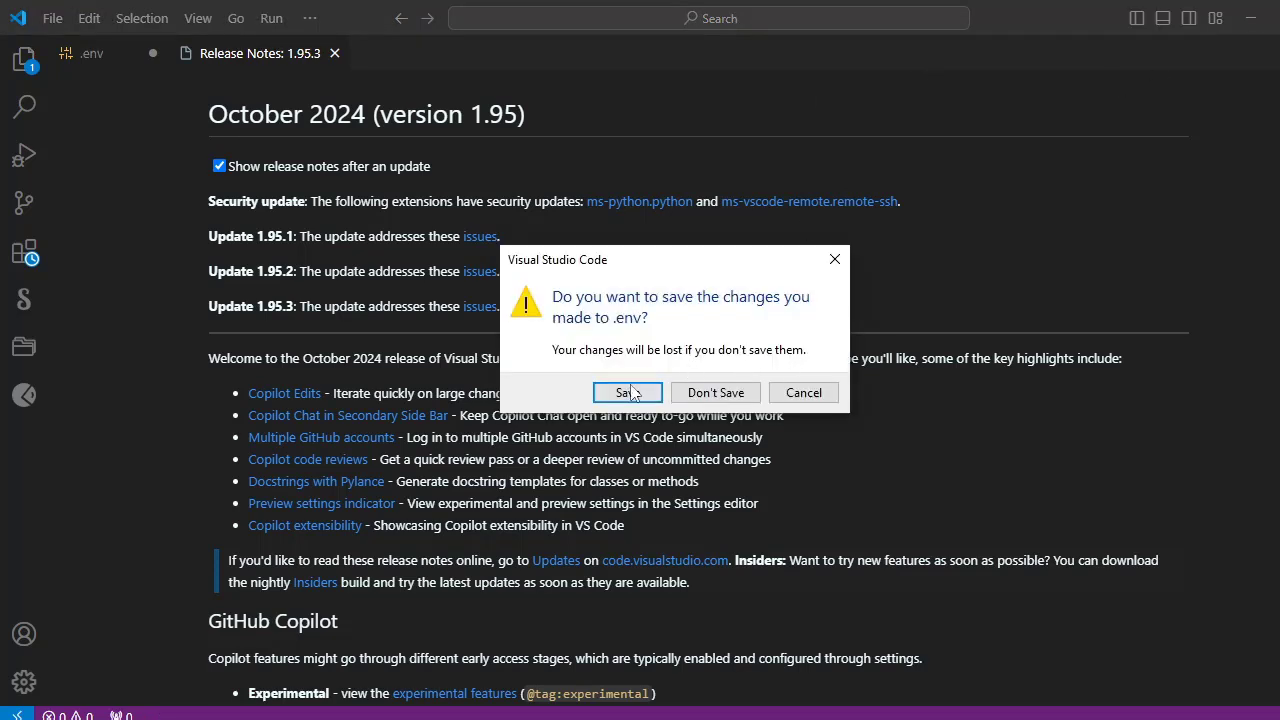
left_click(835, 260)
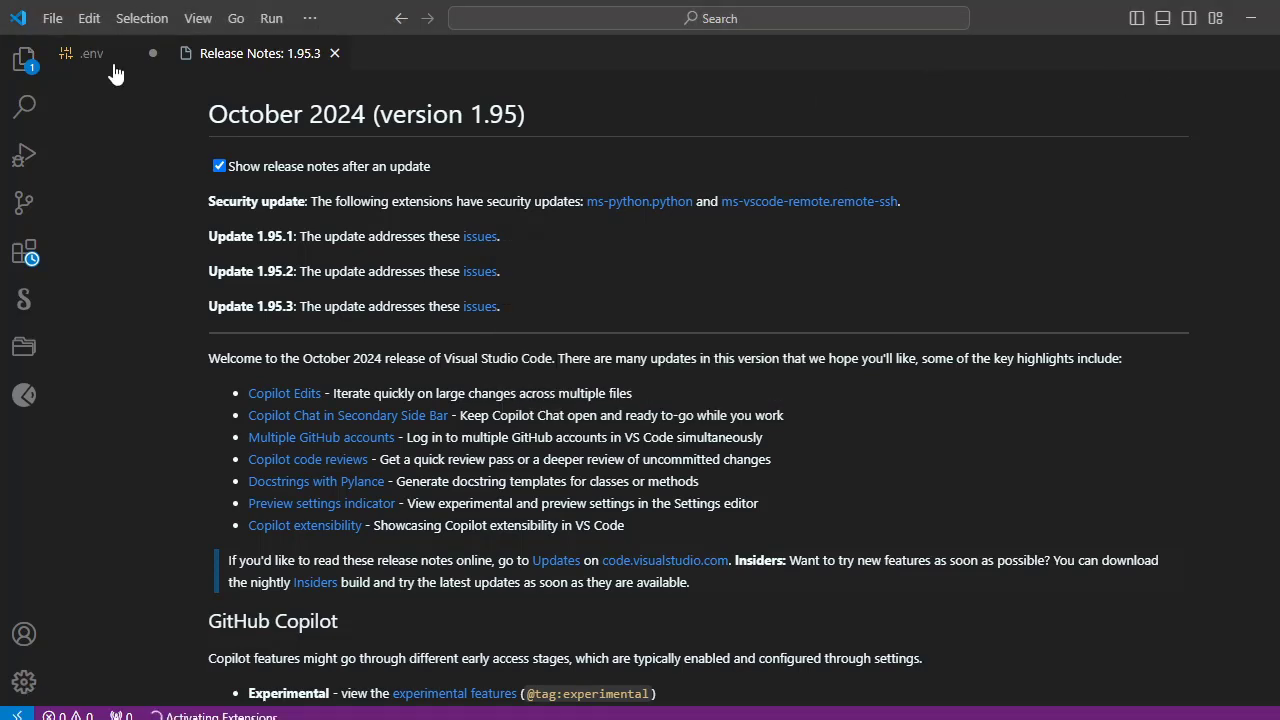
left_click(110, 55)
left_click(152, 53)
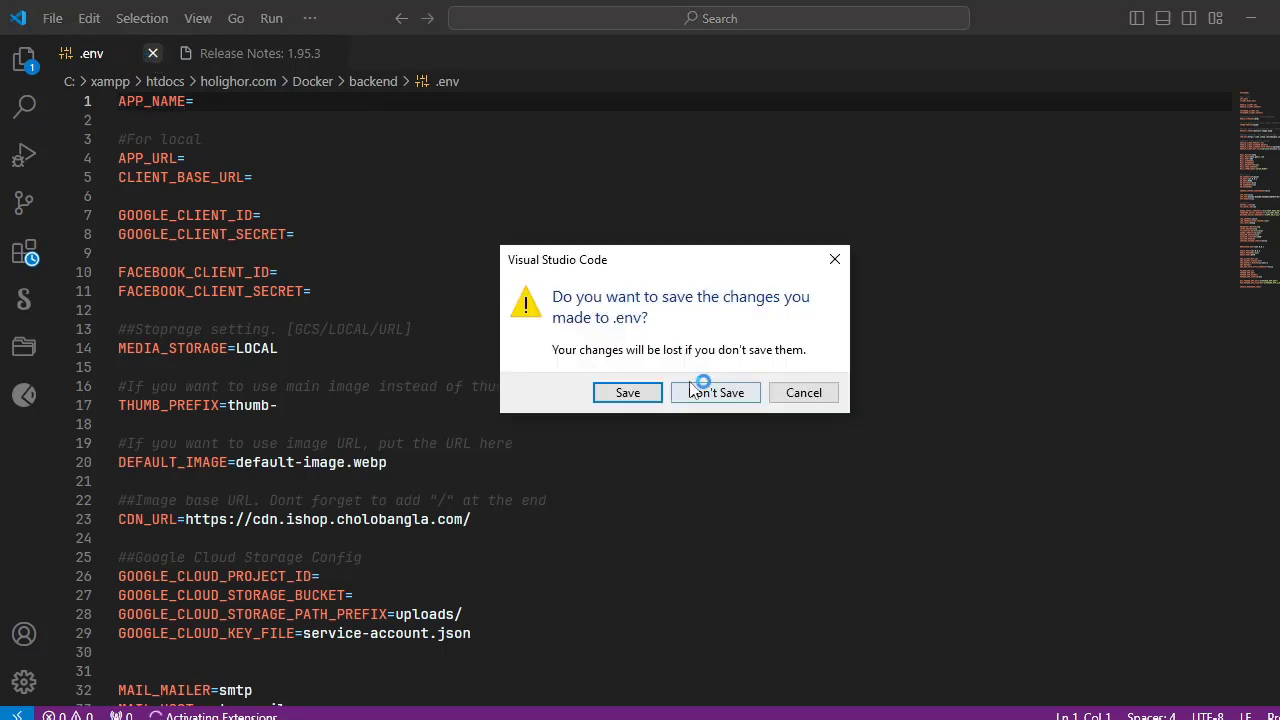
left_click(835, 260)
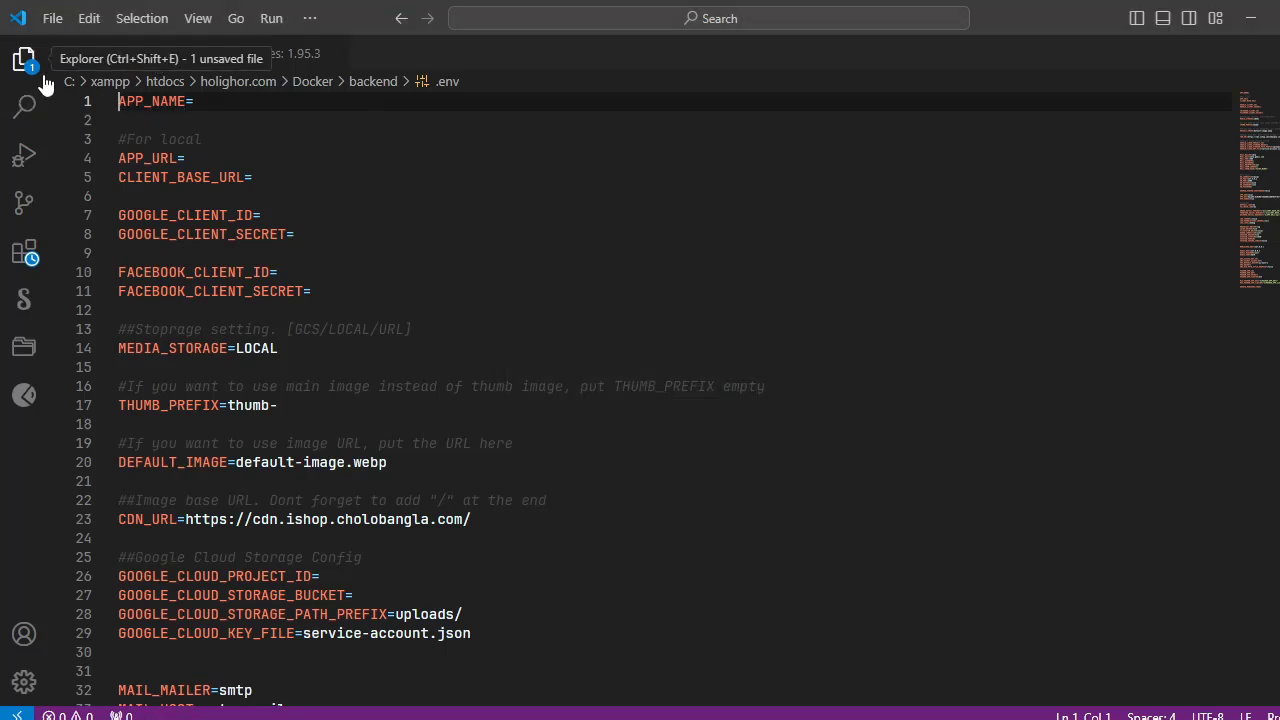
left_click(5, 62)
left_click(5, 62)
left_click(5, 62)
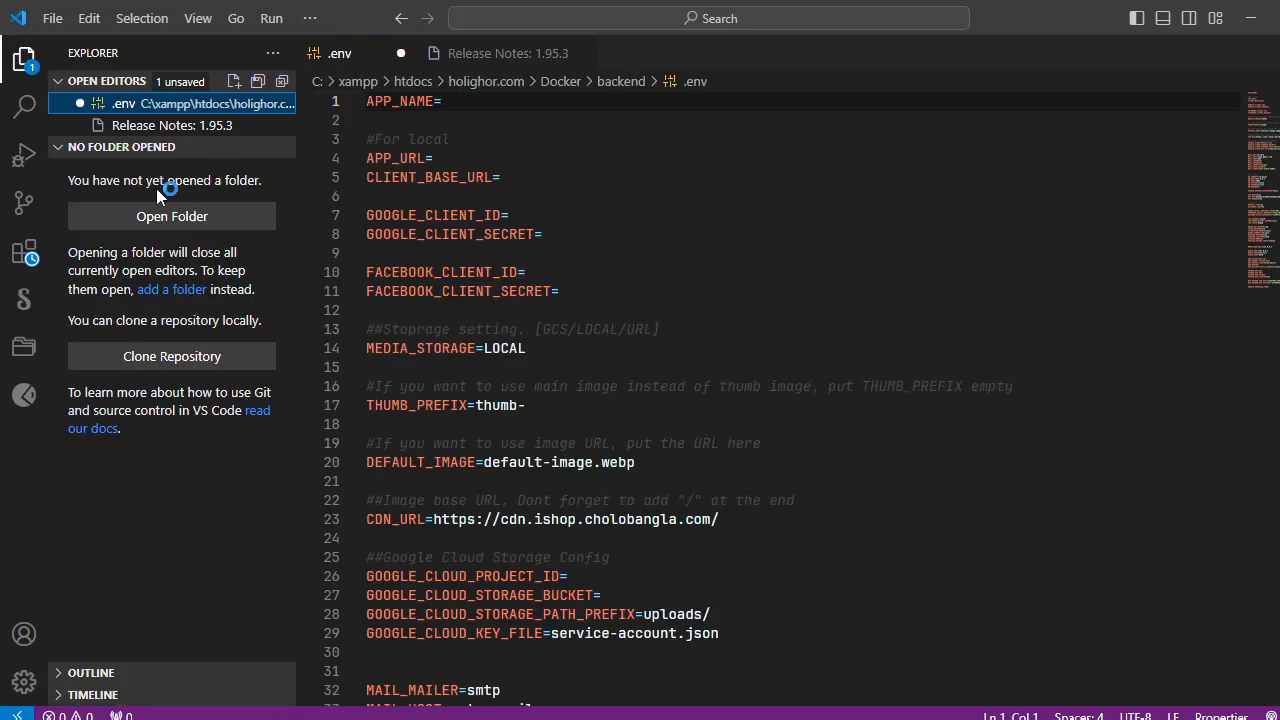
Step: Close the .env file without saving its changes, and close both Visual Studio Code windows
left_click(400, 53)
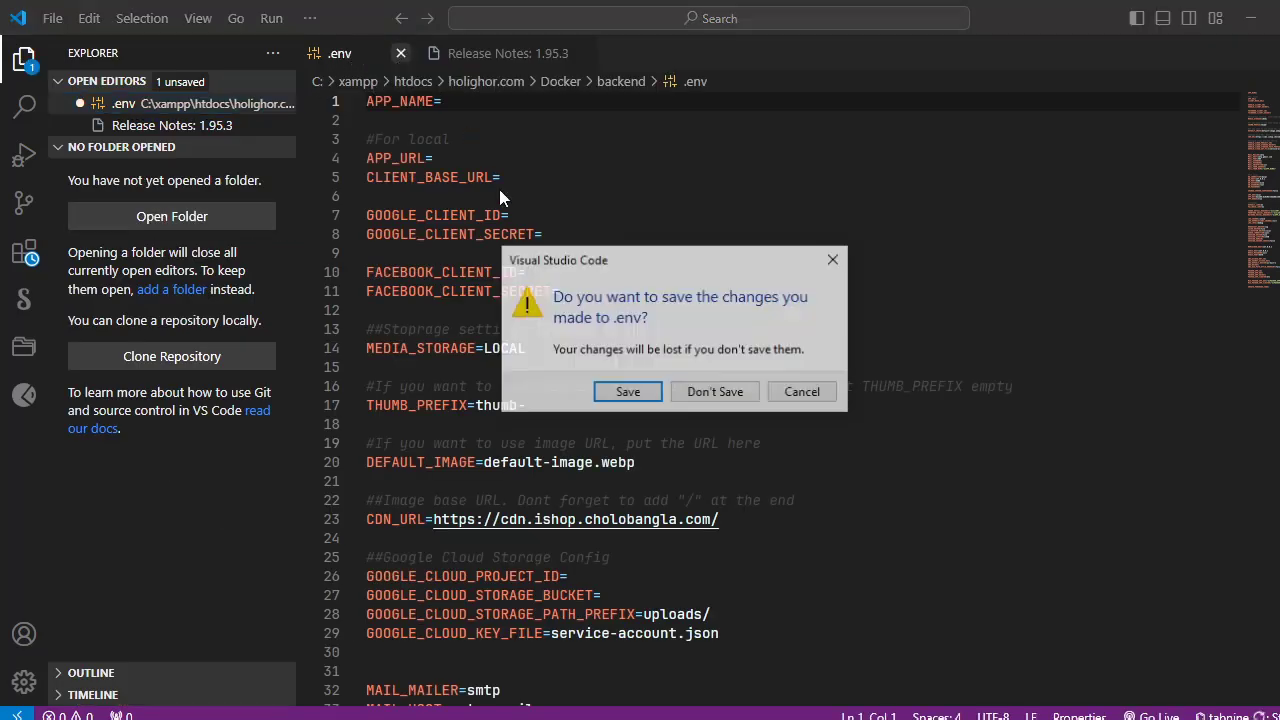
left_click(737, 391)
left_click(462, 53)
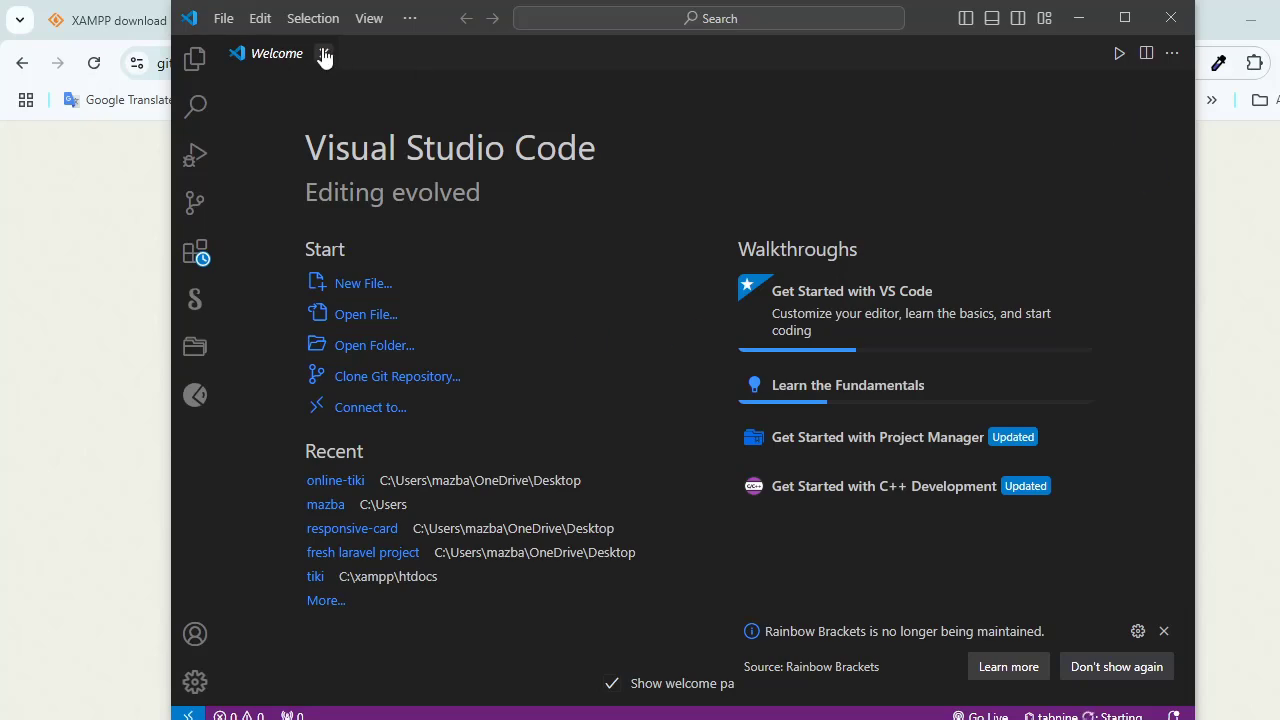
left_click(324, 54)
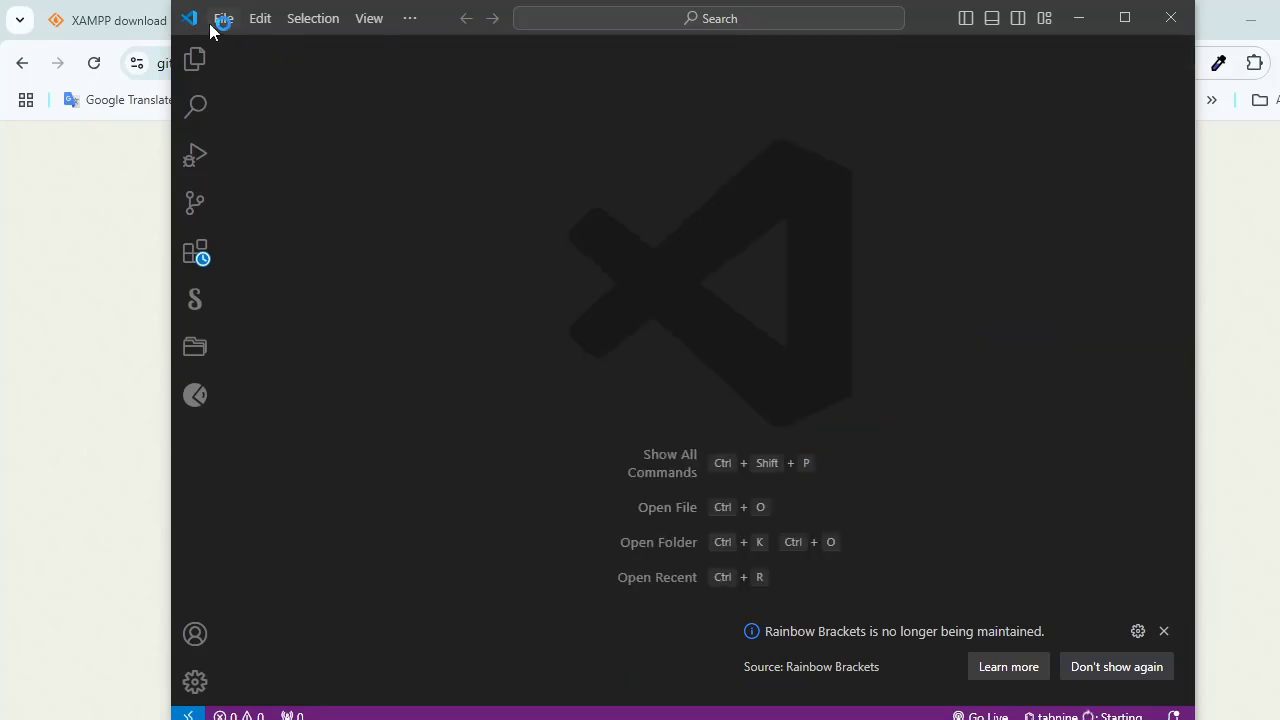
left_click(1170, 18)
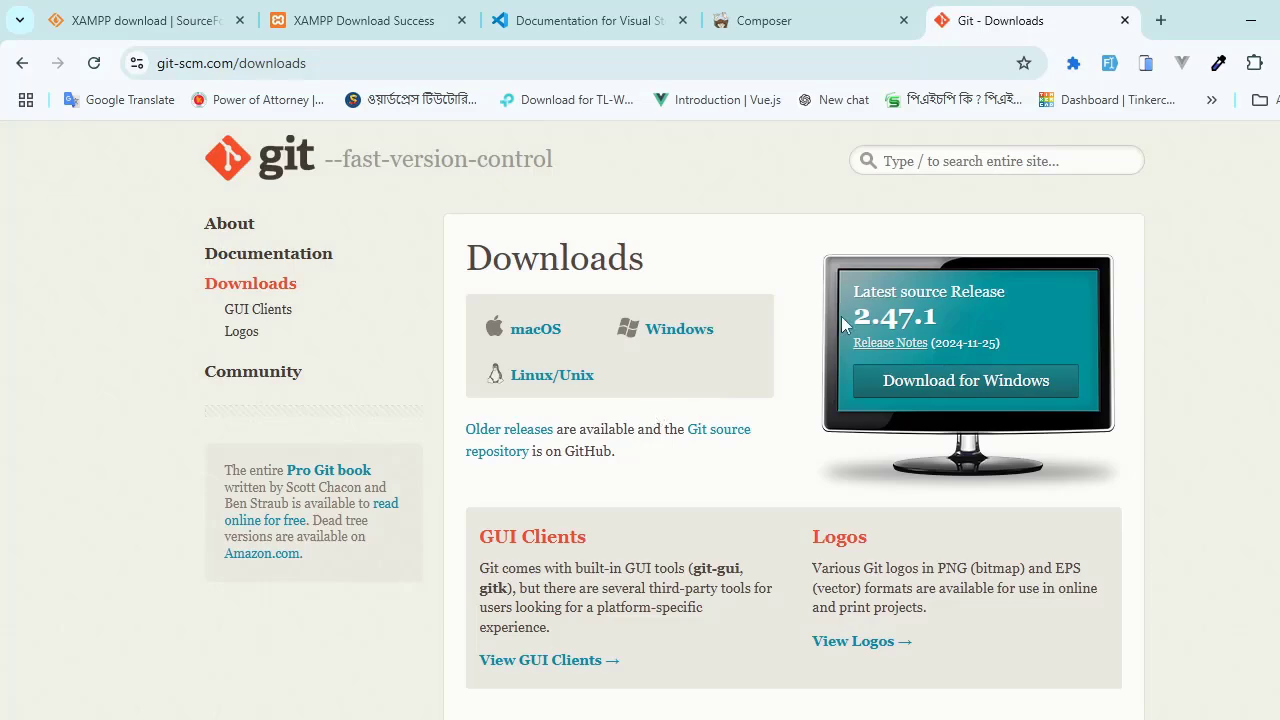
Step: Return to the XAMPP download page, check the PHP version with "php -v" in Command Prompt, and close Command Prompt
key("ctrl+shift+Tab")
key("ctrl+shift+Tab")
key("ctrl+shift+Tab")
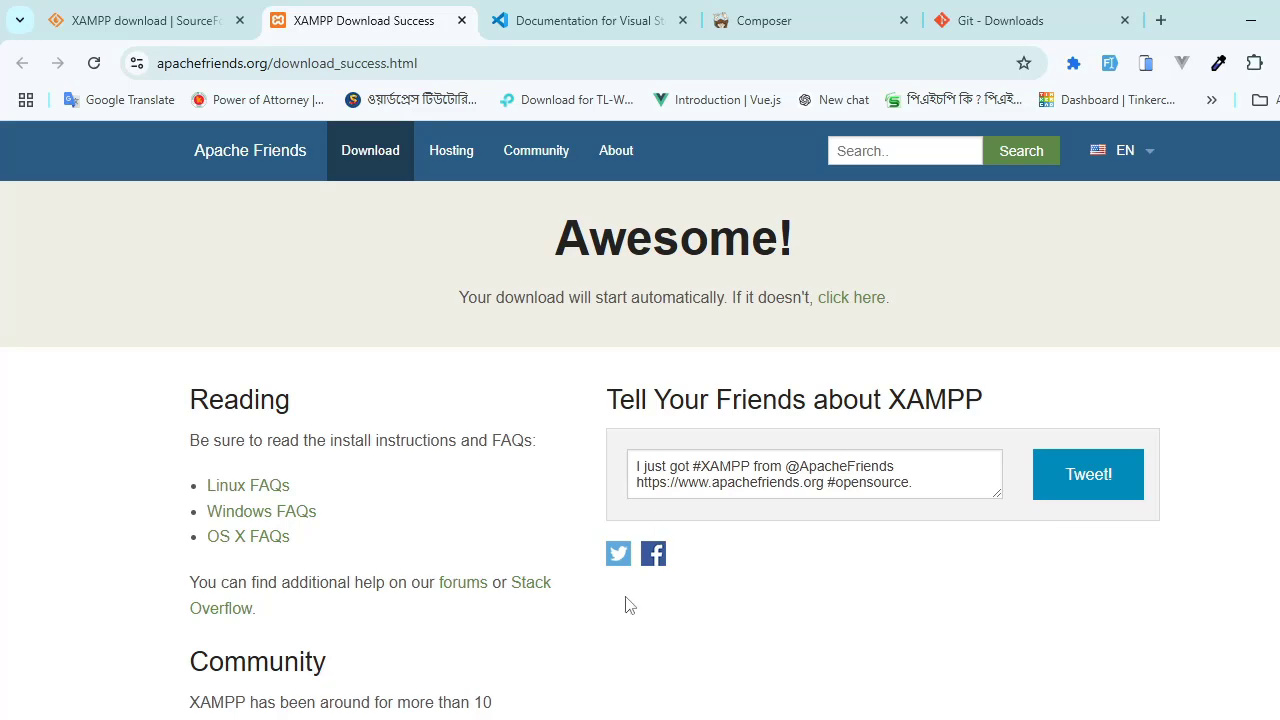
key("super")
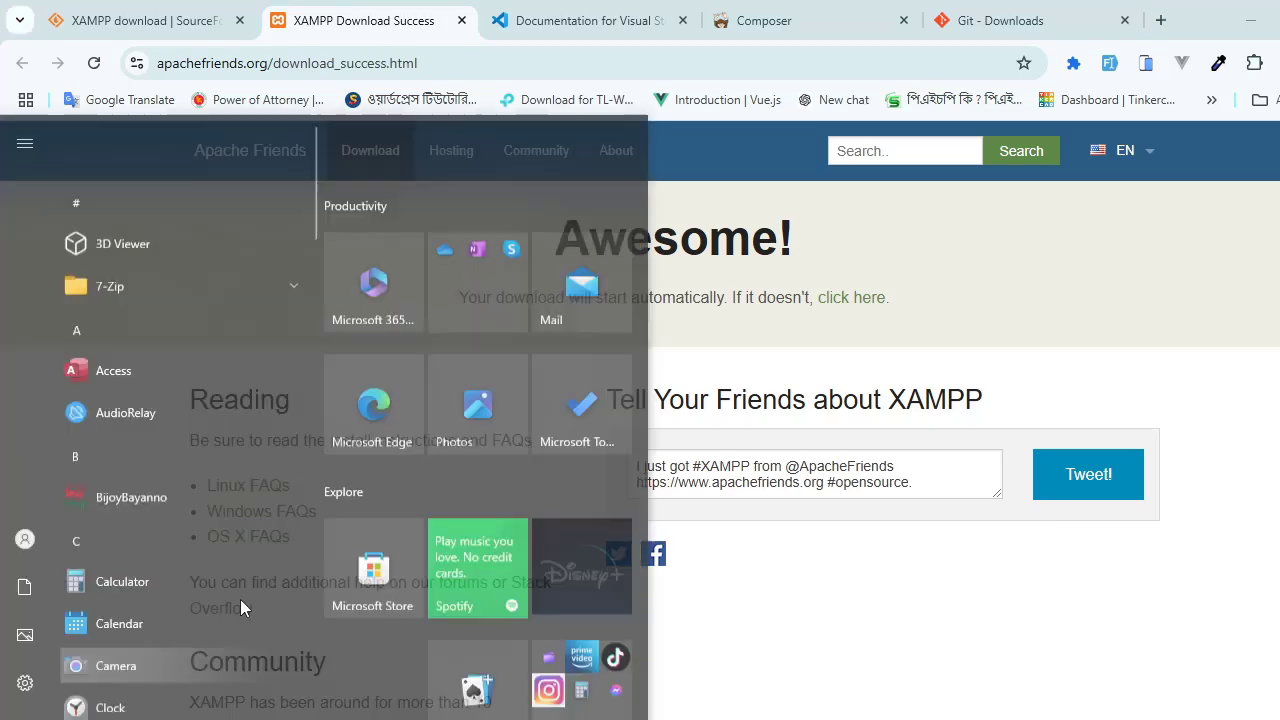
type("cm")
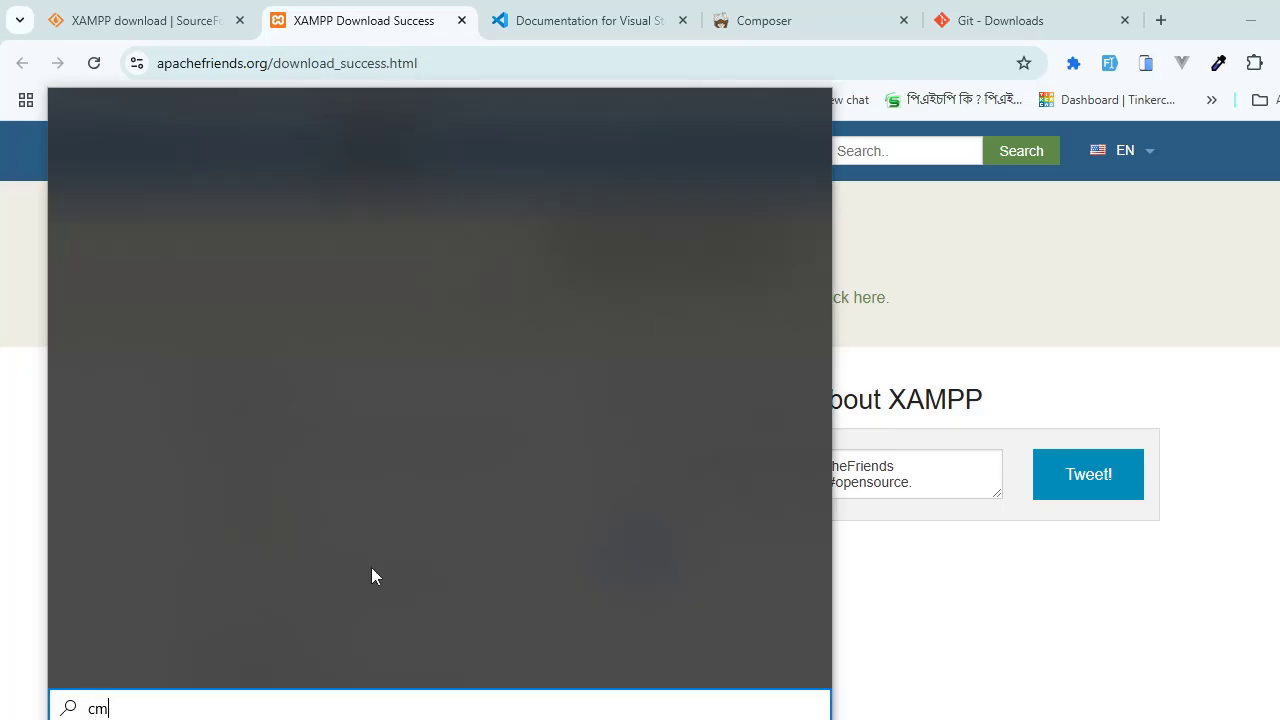
type("d")
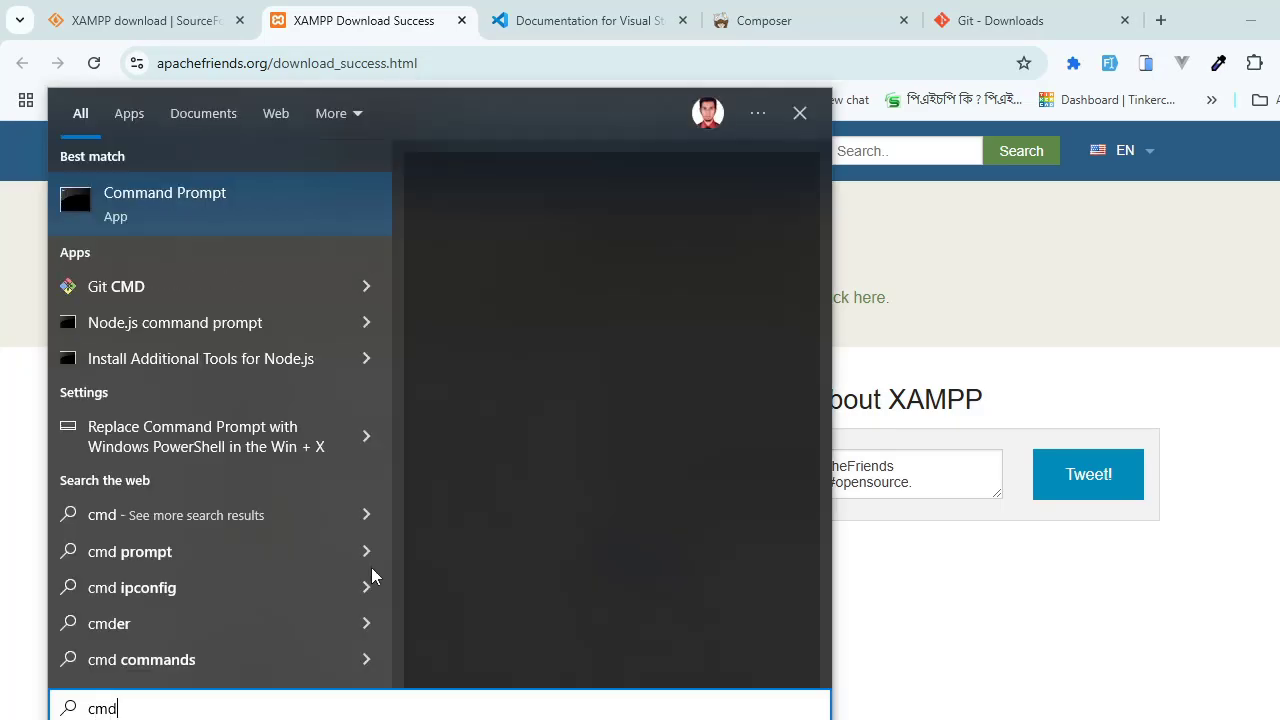
key("Return")
left_click_drag(552, 72, 737, 138)
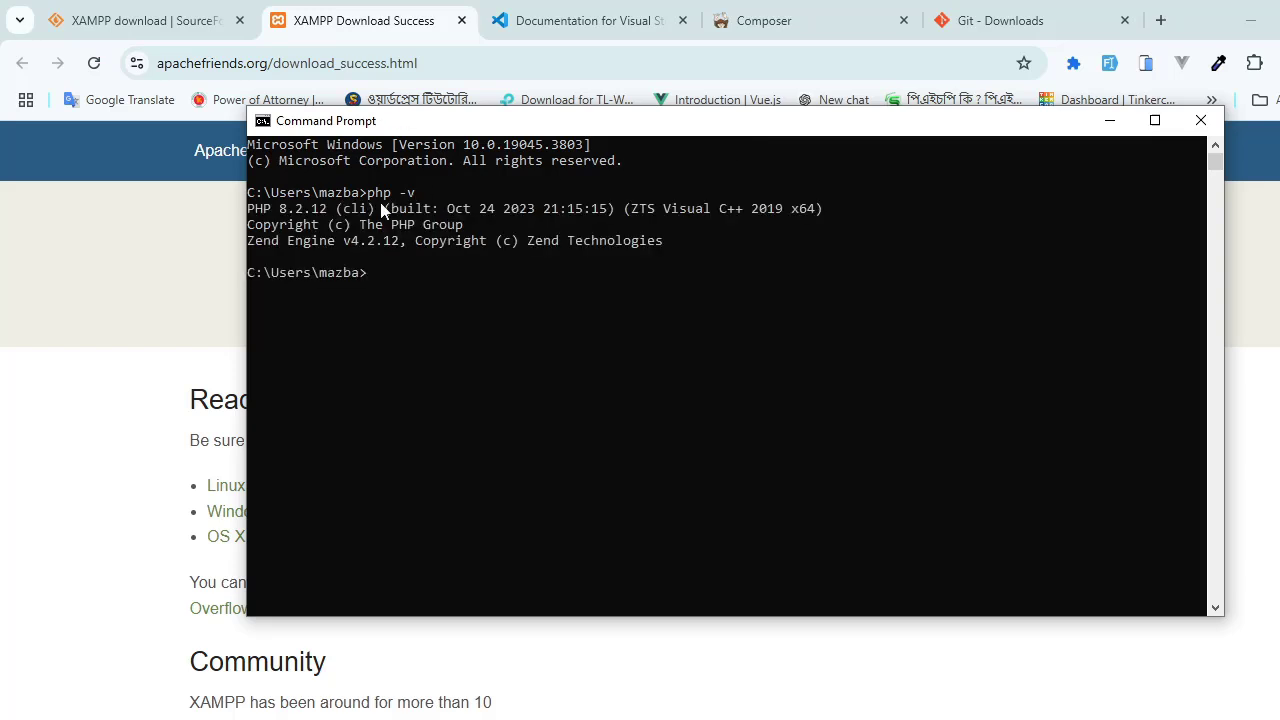
left_click_drag(258, 218, 660, 246)
left_click(660, 246)
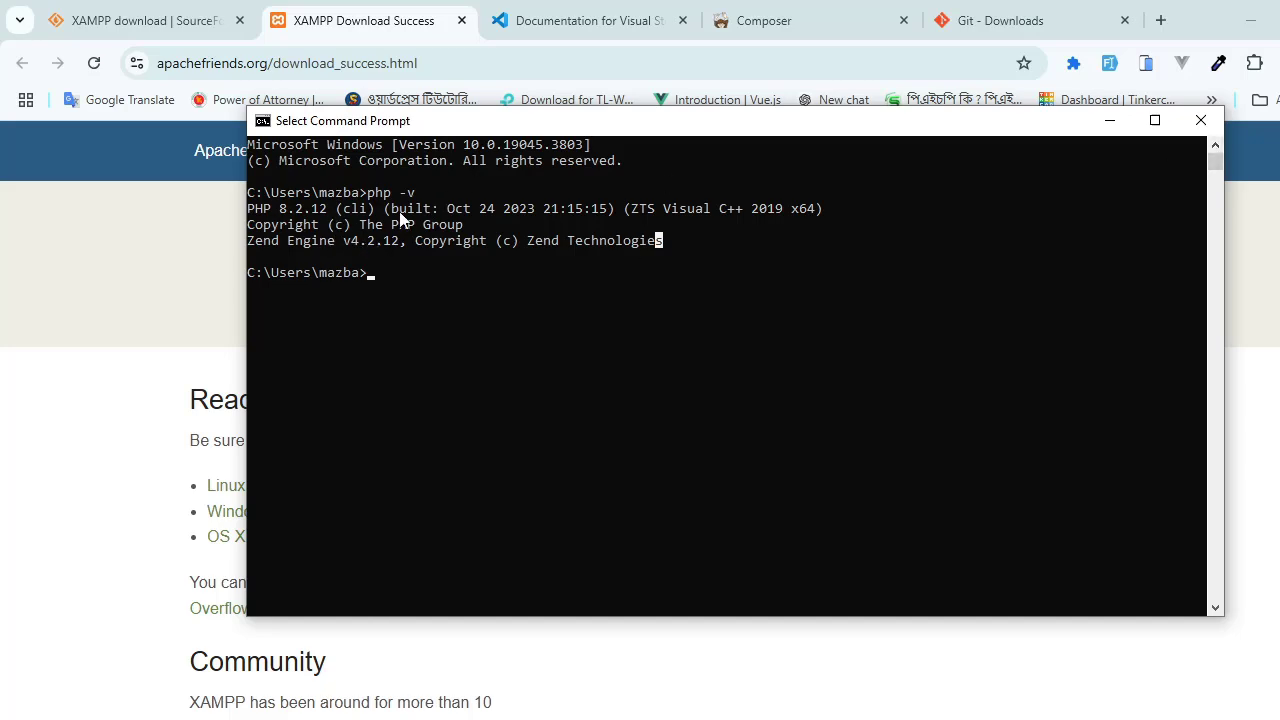
left_click(1201, 120)
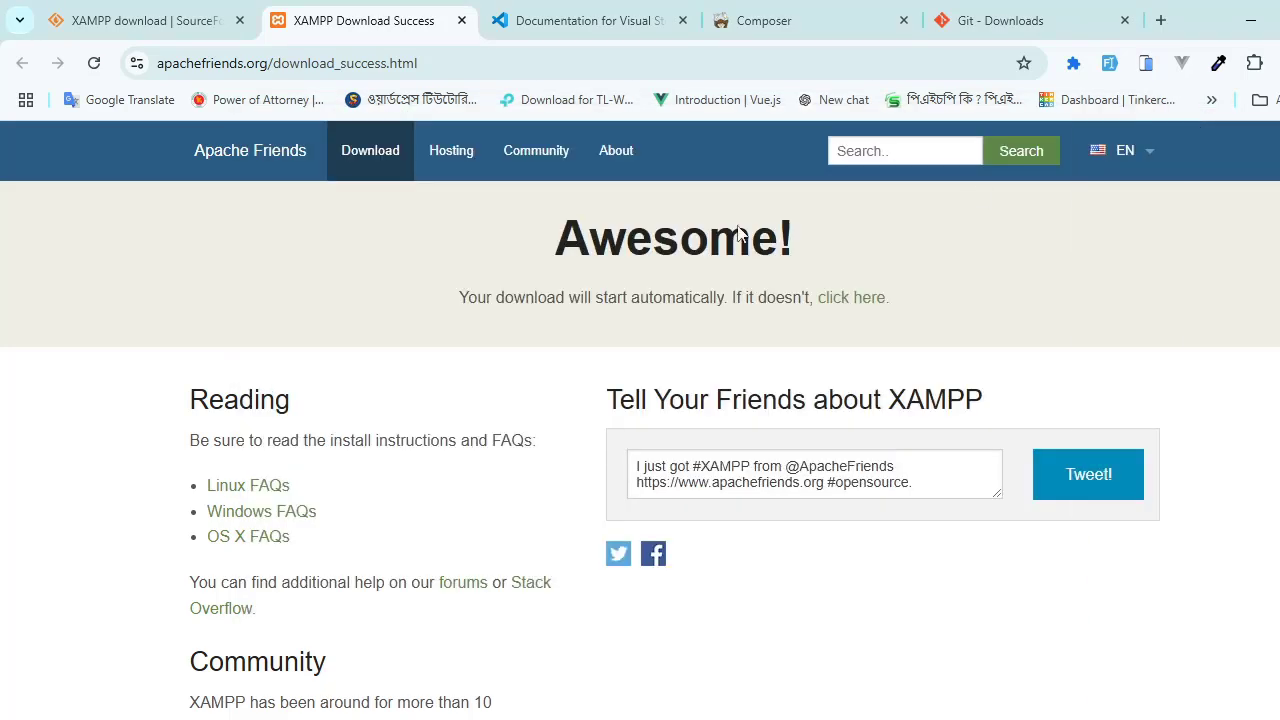
Step: Minimize the browser to show the desktop and refresh the desktop
left_click(1250, 20)
left_click(1196, 64)
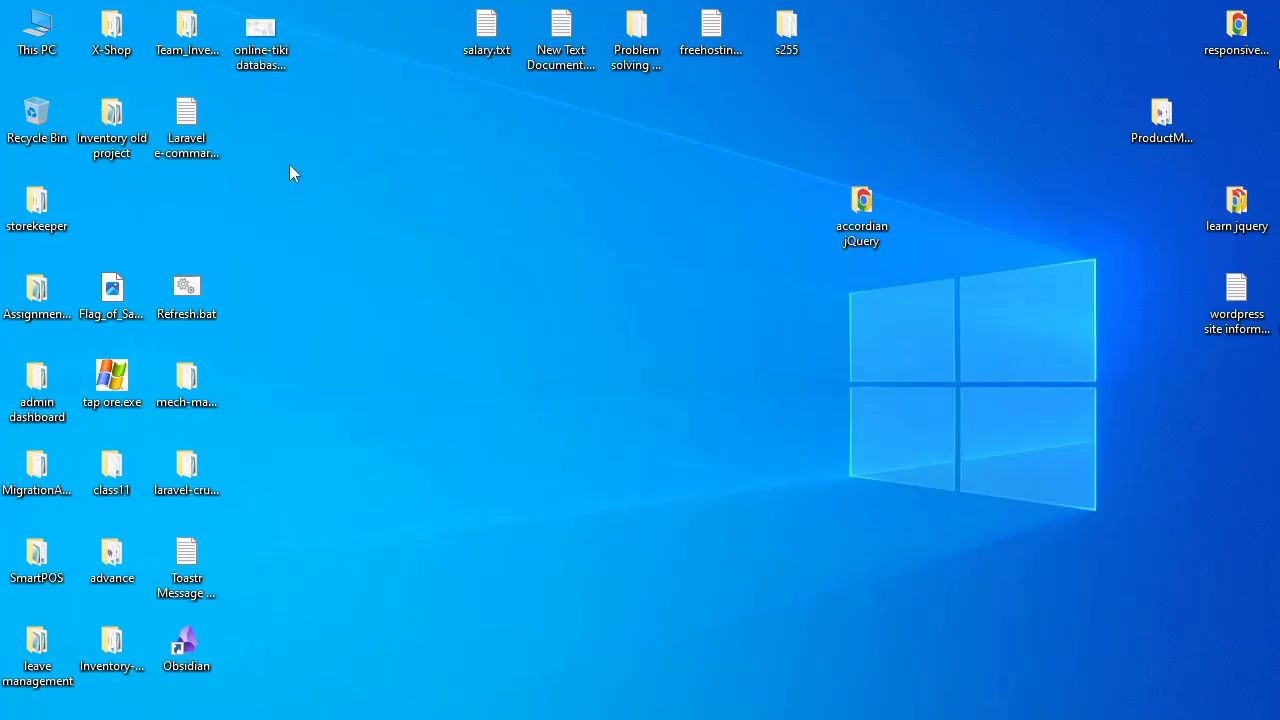
right_click(343, 209)
left_click(380, 267)
key("super")
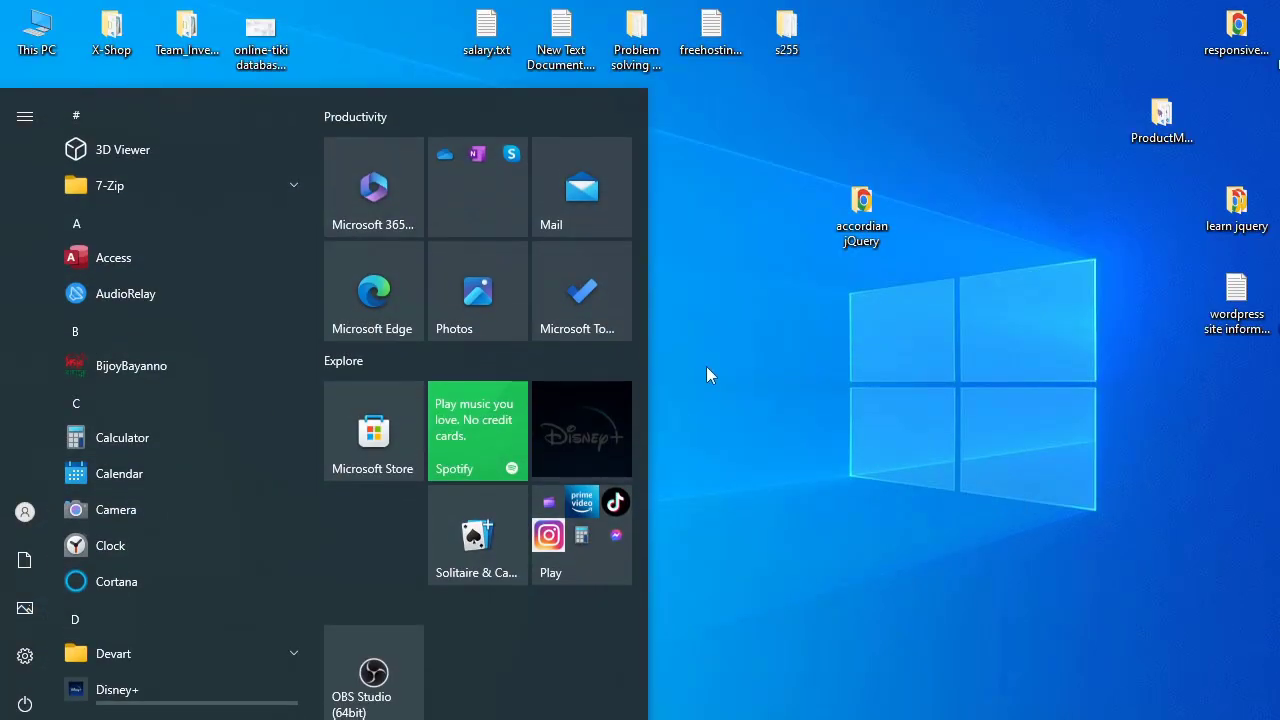
left_click(743, 355)
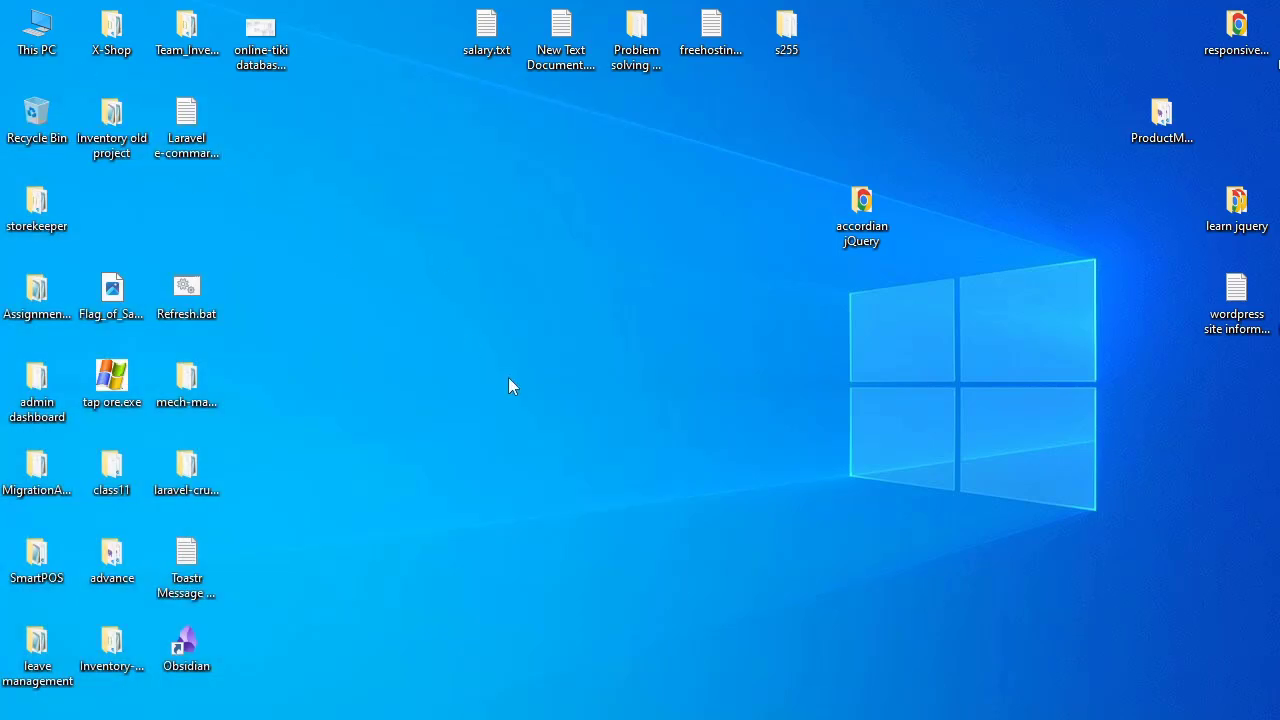
Step: Search Windows for "env", open the environment variables, and open the system Path variable for editing
key("super")
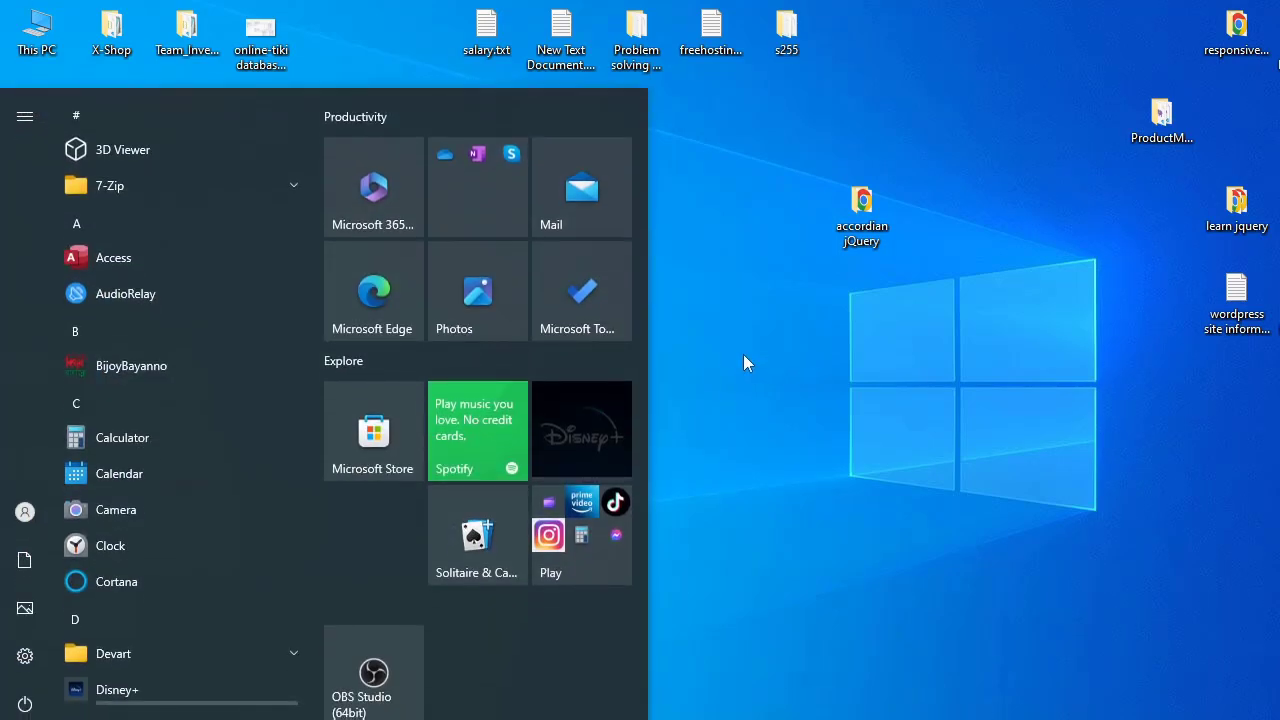
type("en")
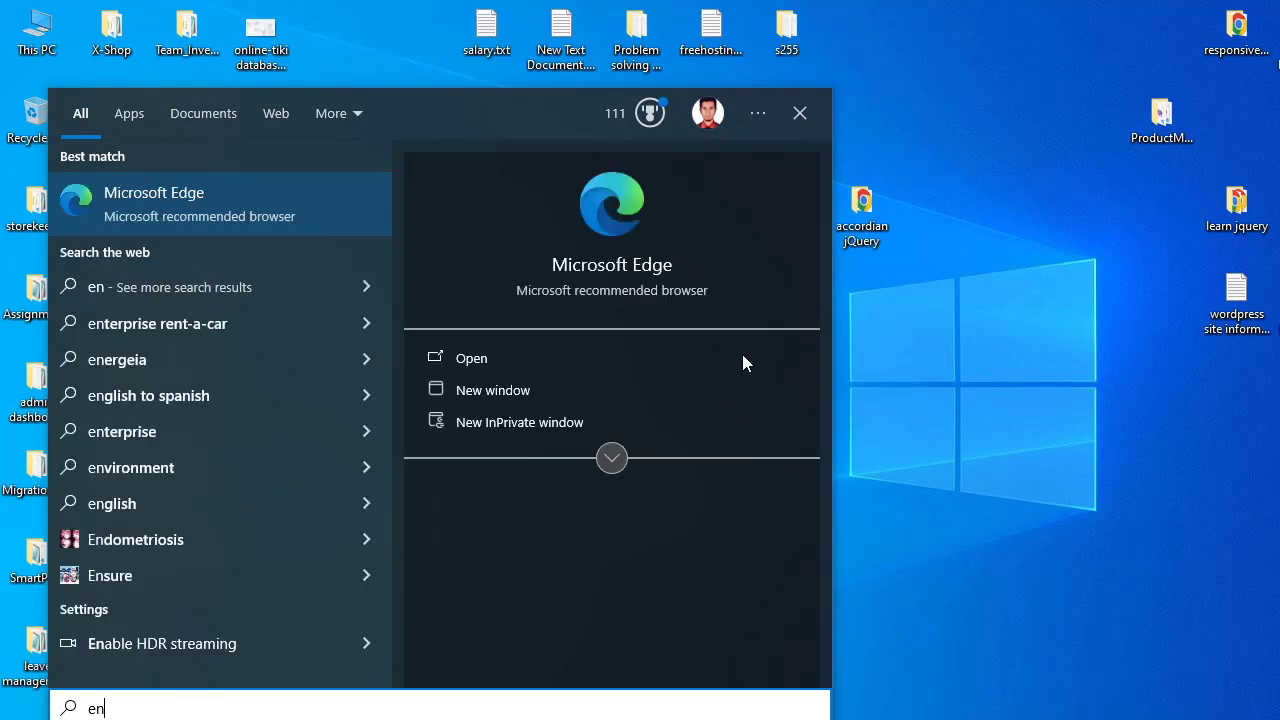
type("v")
key("Return")
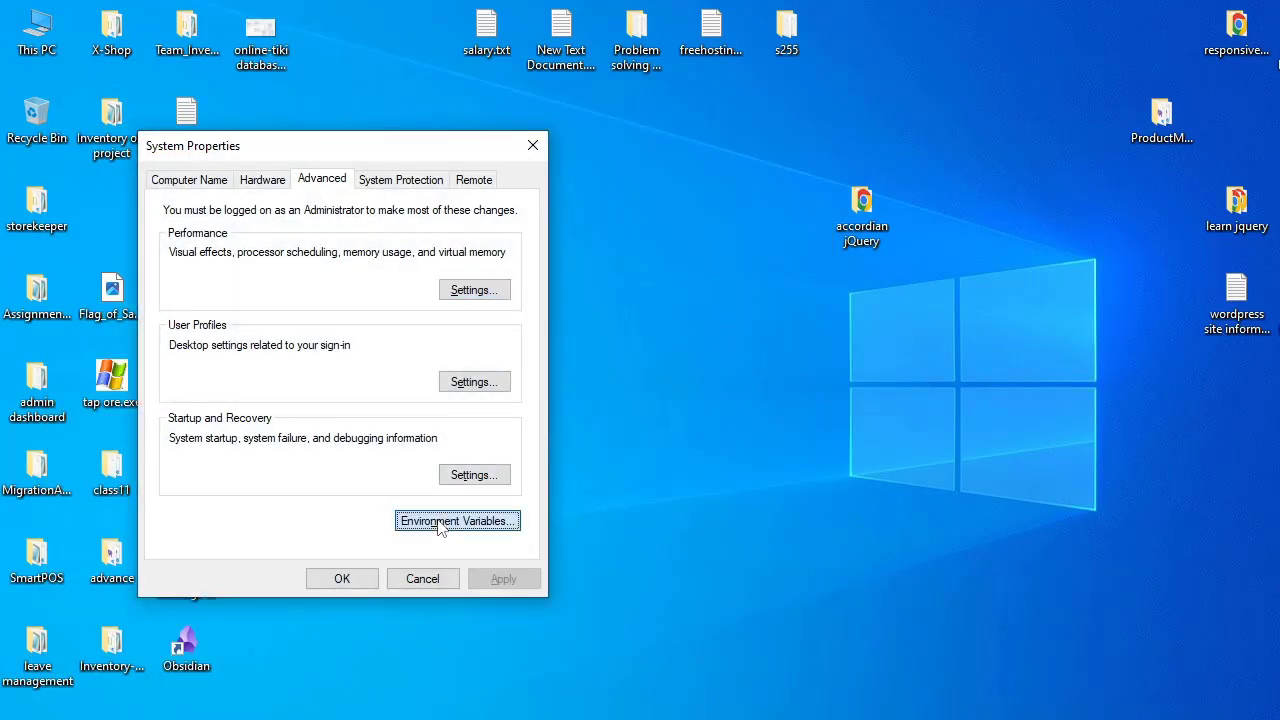
left_click(430, 522)
scroll(508, 508, "down", 5)
scroll(473, 514, "up", 5)
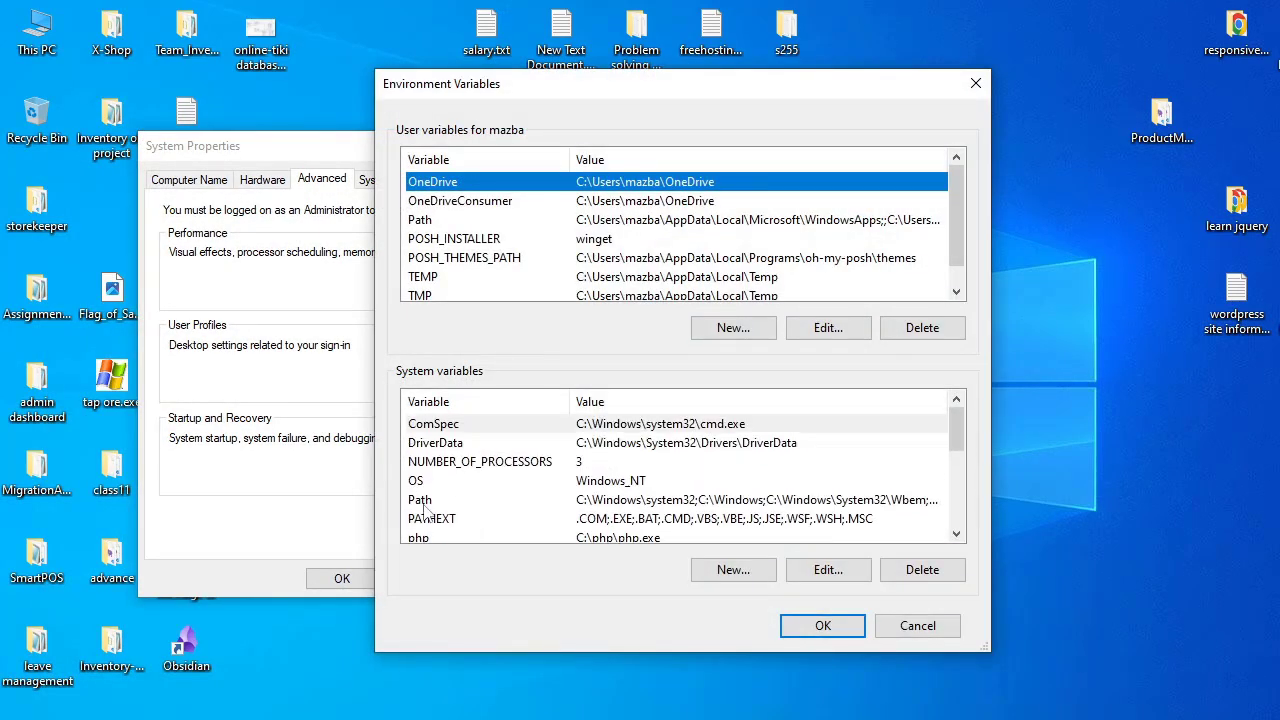
double_click(422, 502)
Step: Remove the C:\xampp\php entry from the system Path variable and accept the change in all open dialogs
left_click(500, 292)
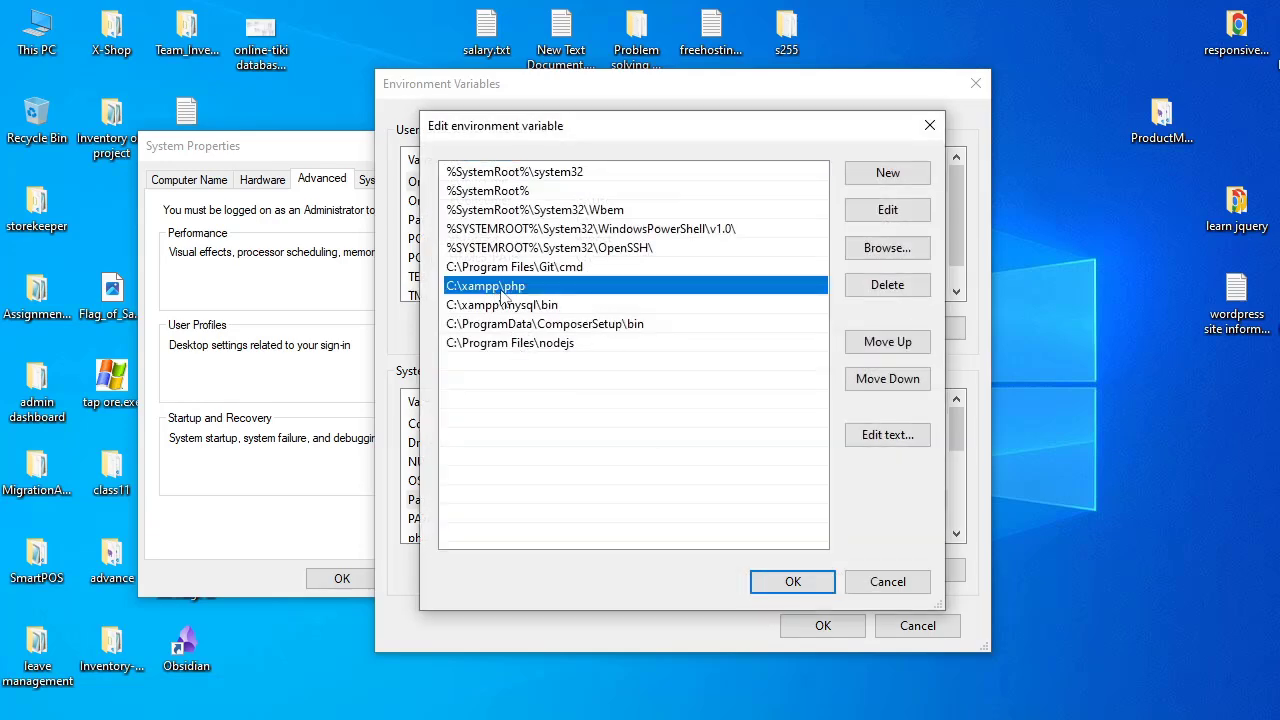
left_click(551, 291)
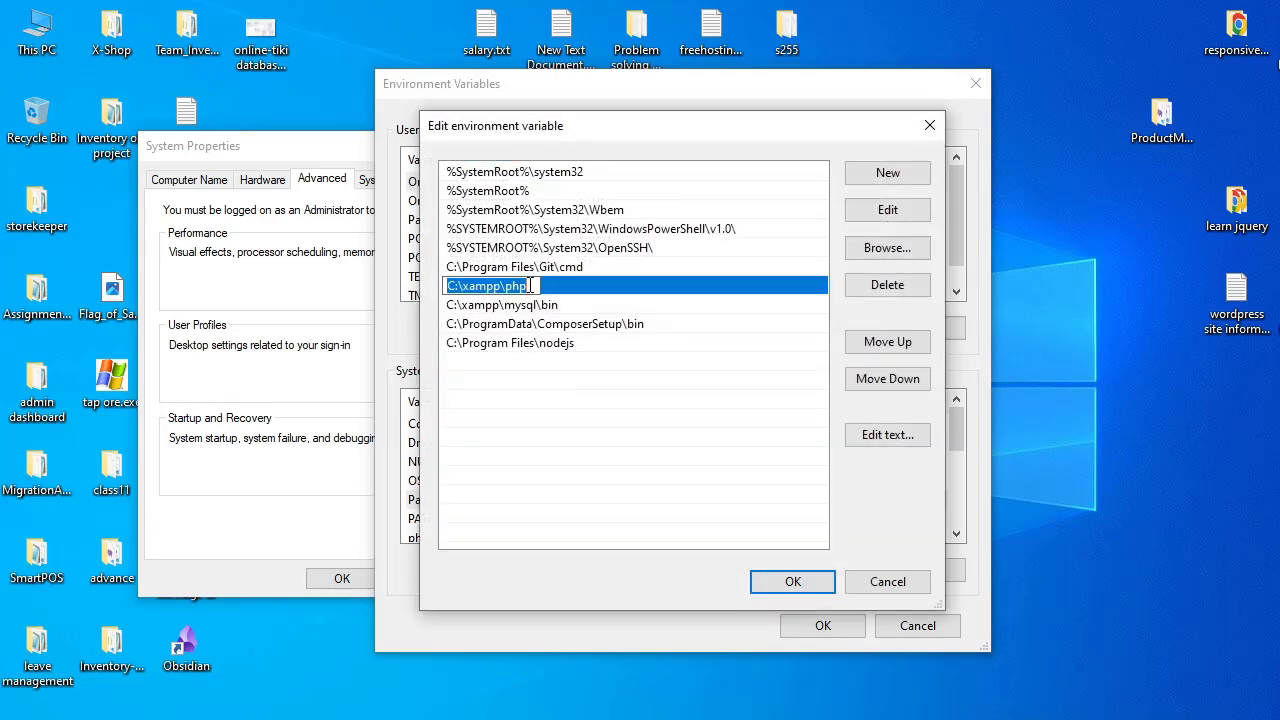
key("BackSpace")
left_click(668, 435)
left_click(792, 581)
left_click(822, 625)
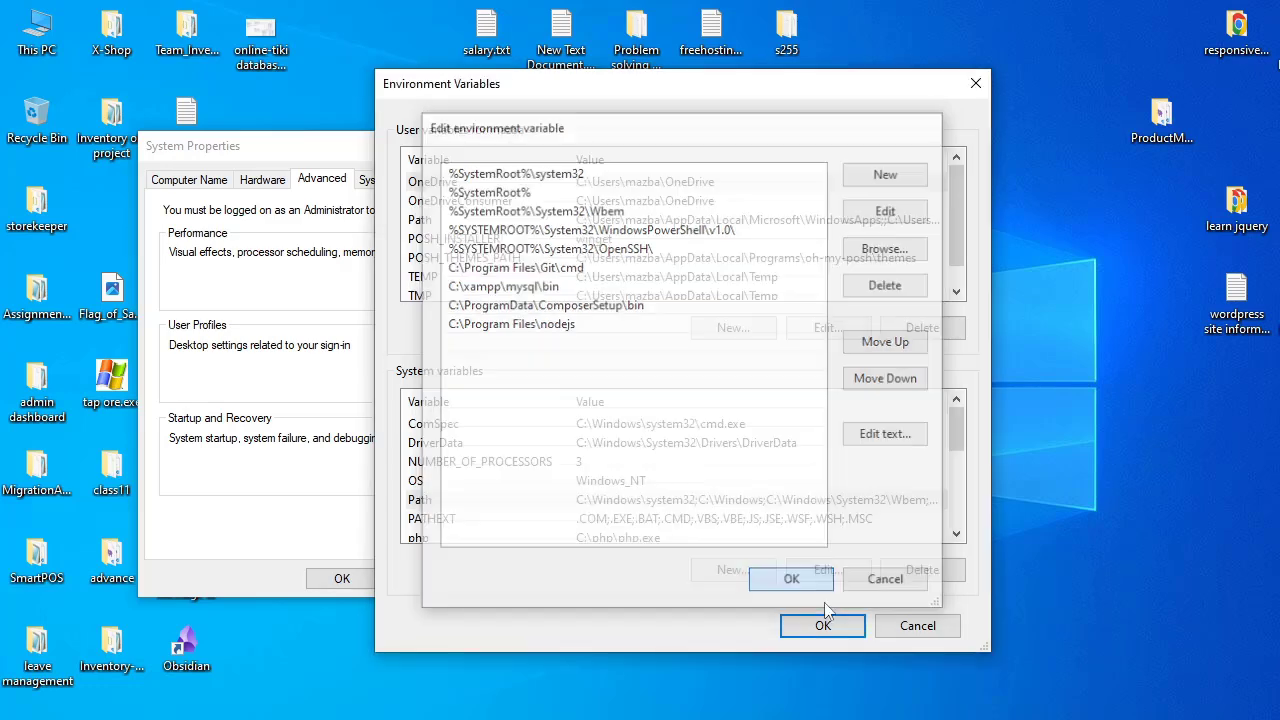
left_click(341, 578)
Step: Check from a new Command Prompt whether PHP is available by running "php -v", and close the window
right_click(688, 281)
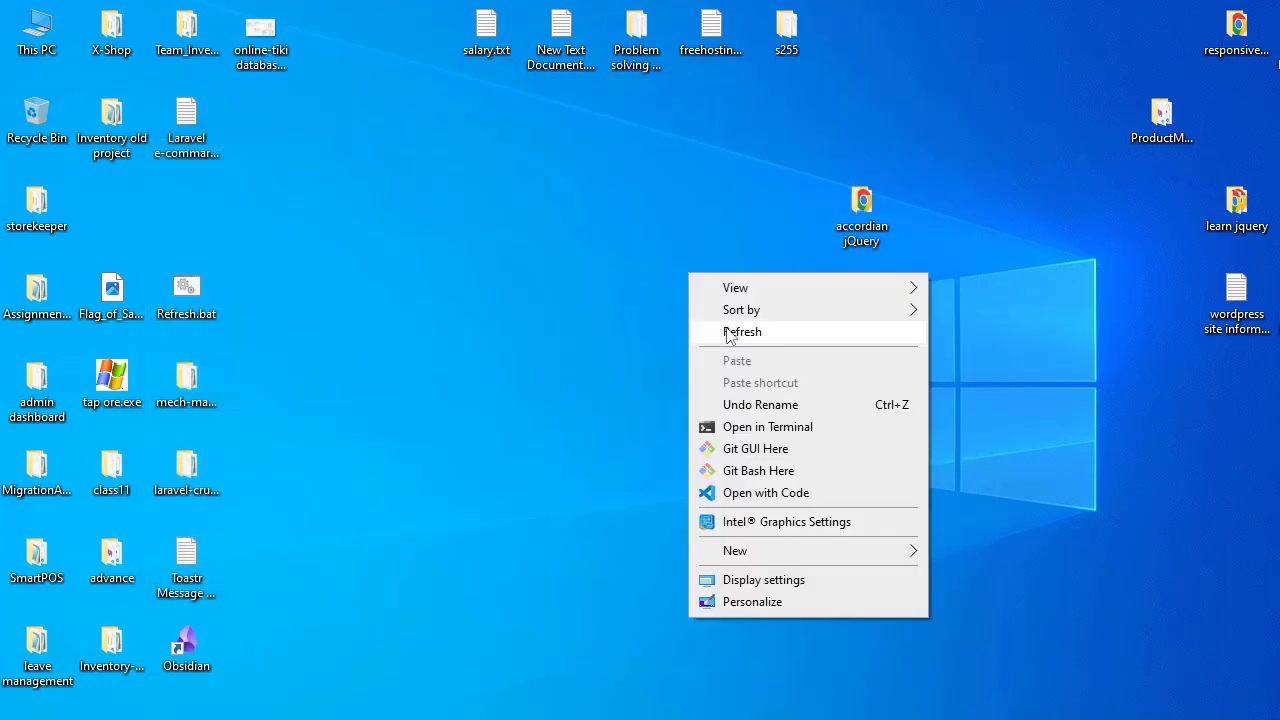
key("super")
type("cmd")
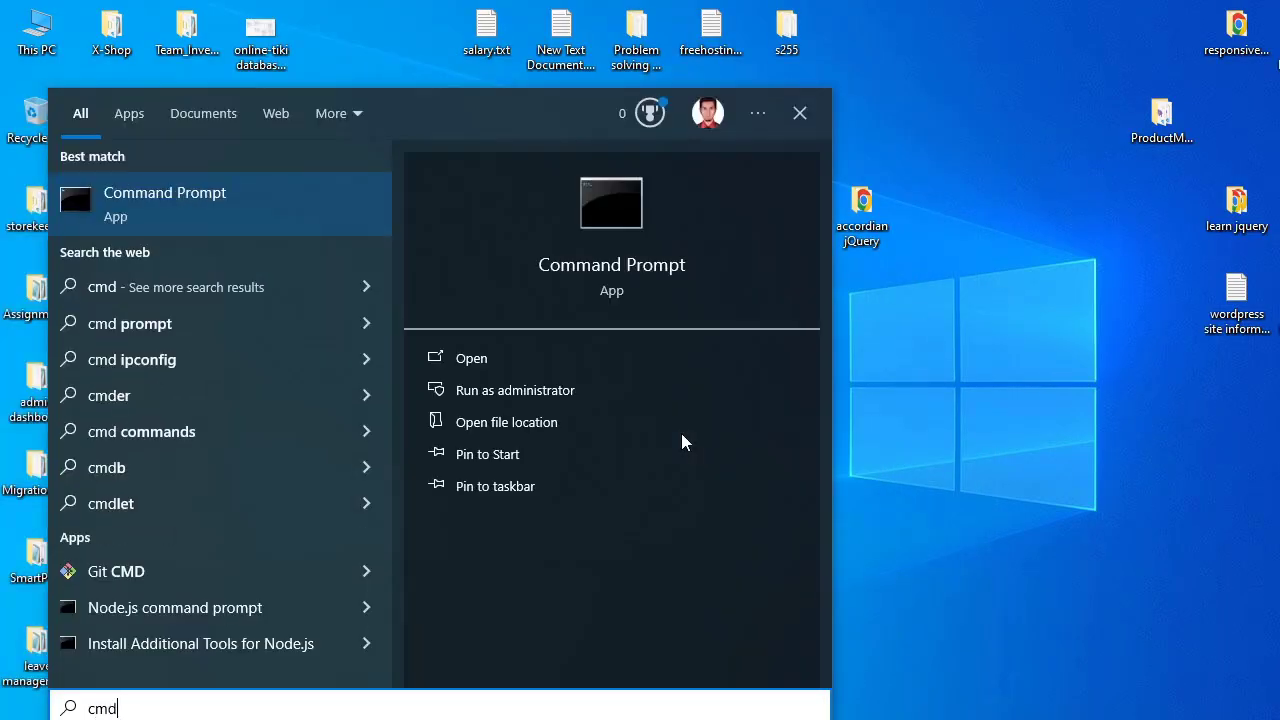
key("Return")
type("php ")
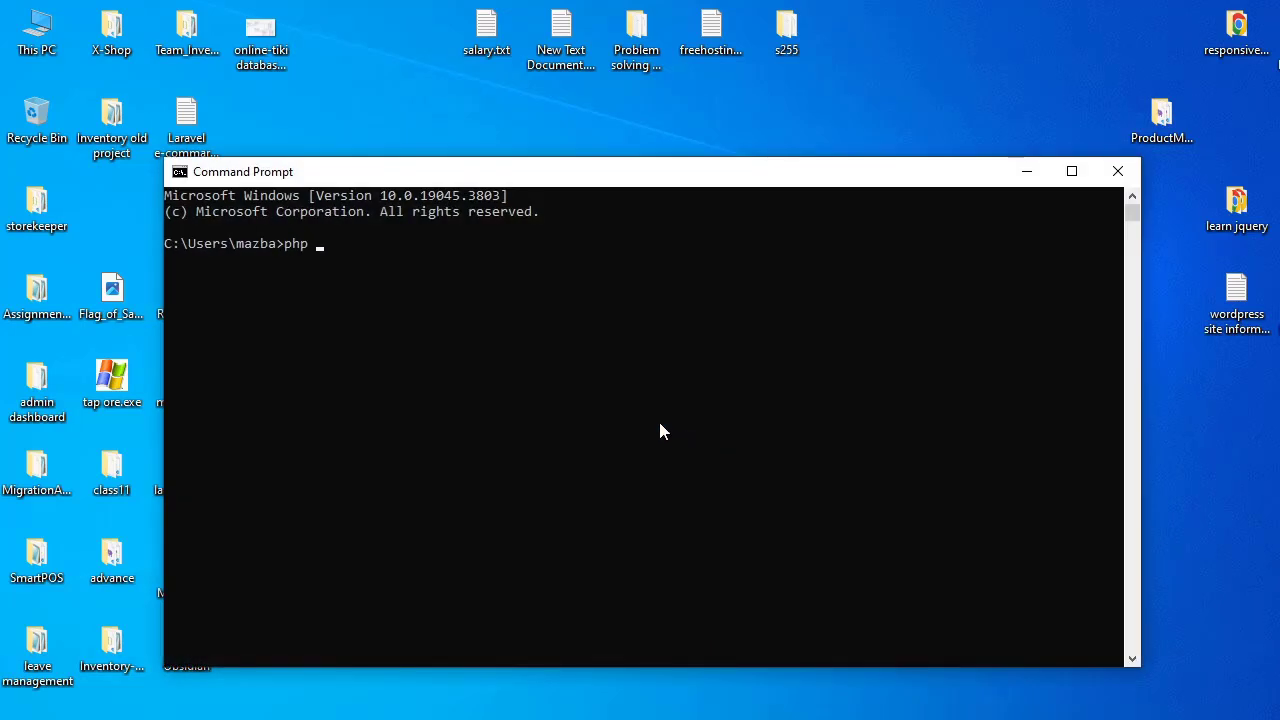
type("-v")
key("Return")
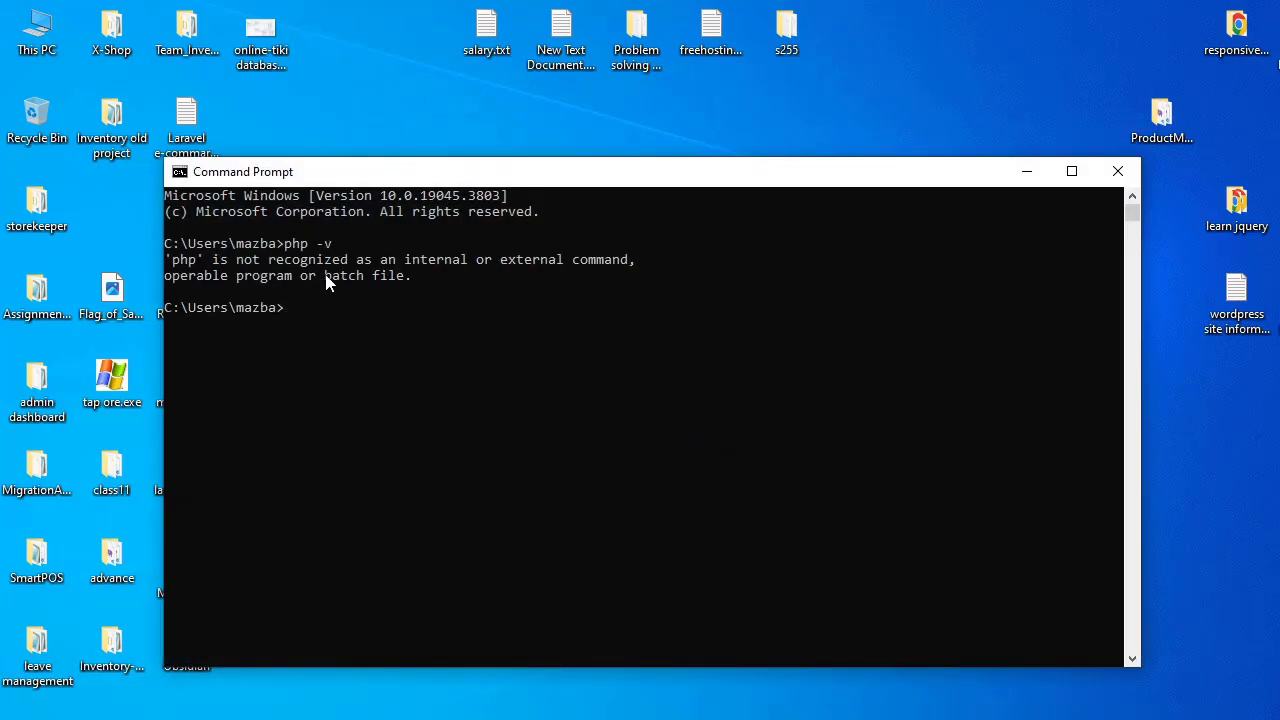
left_click(1118, 172)
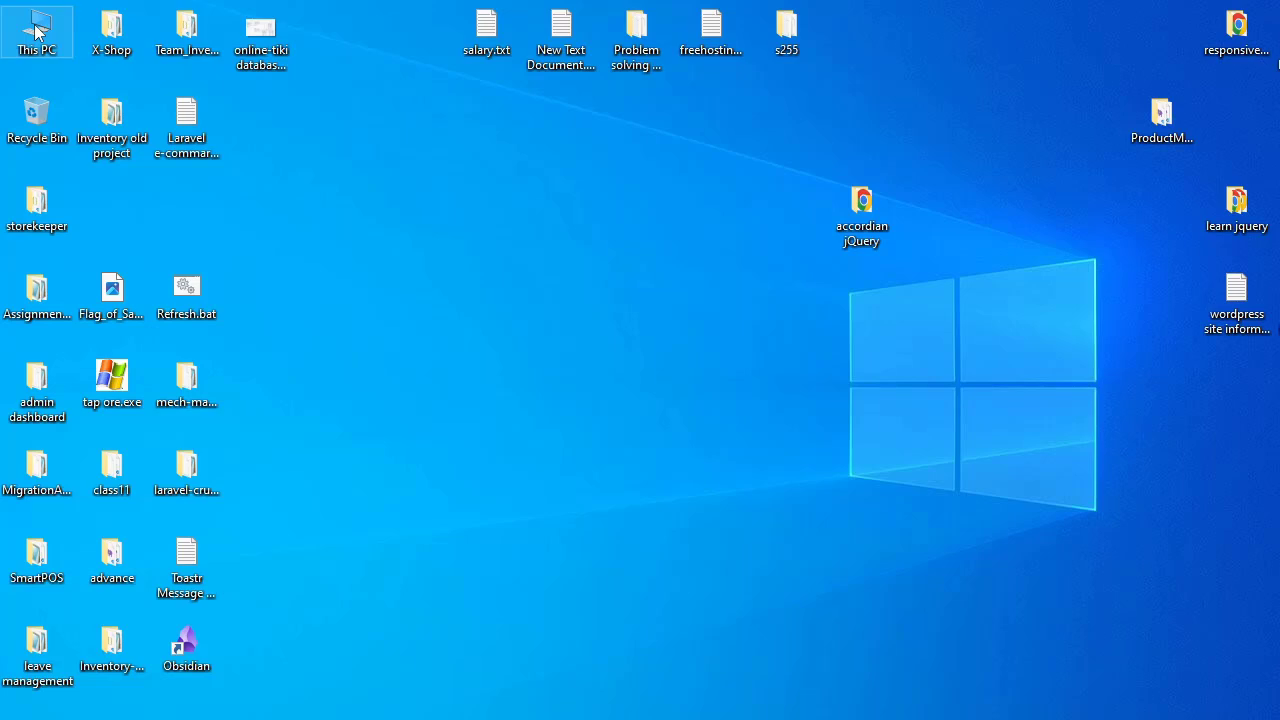
Step: Open the php folder inside the xampp folder on Local Disk (C:) in File Explorer
double_click(36, 31)
scroll(477, 414, "down", 3)
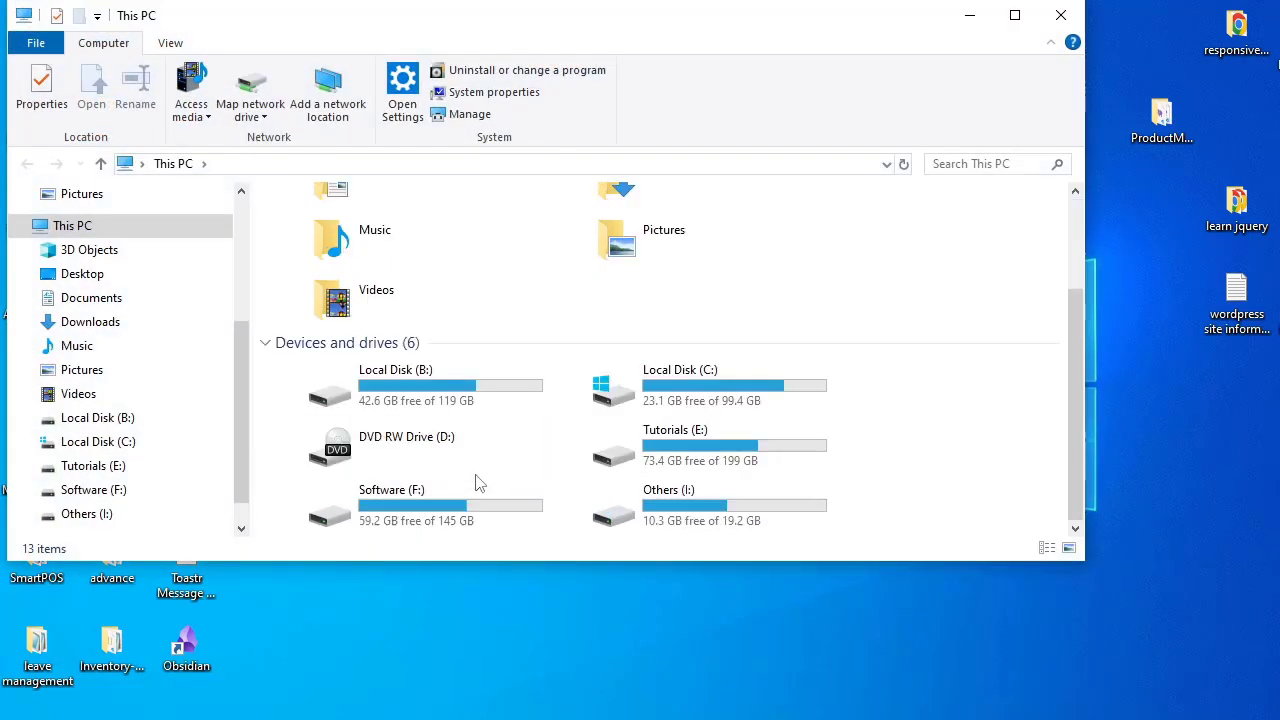
double_click(687, 398)
scroll(329, 494, "down", 2)
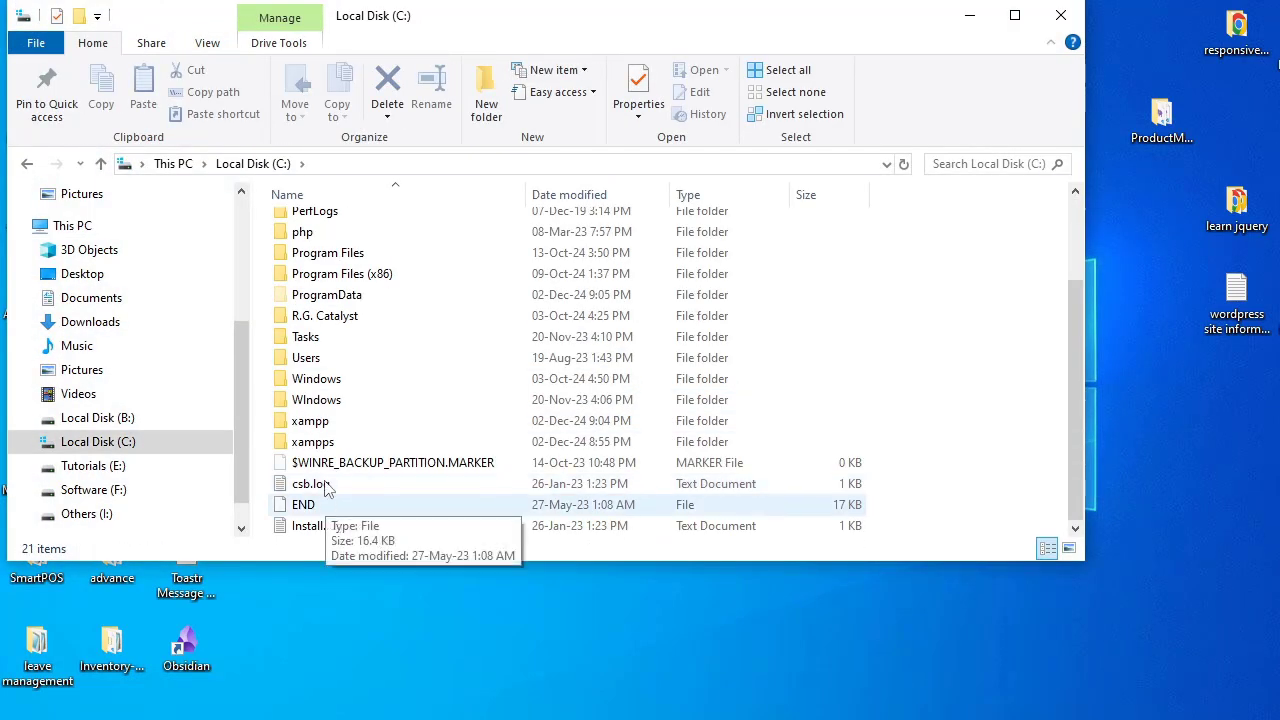
double_click(310, 424)
scroll(345, 422, "down", 3)
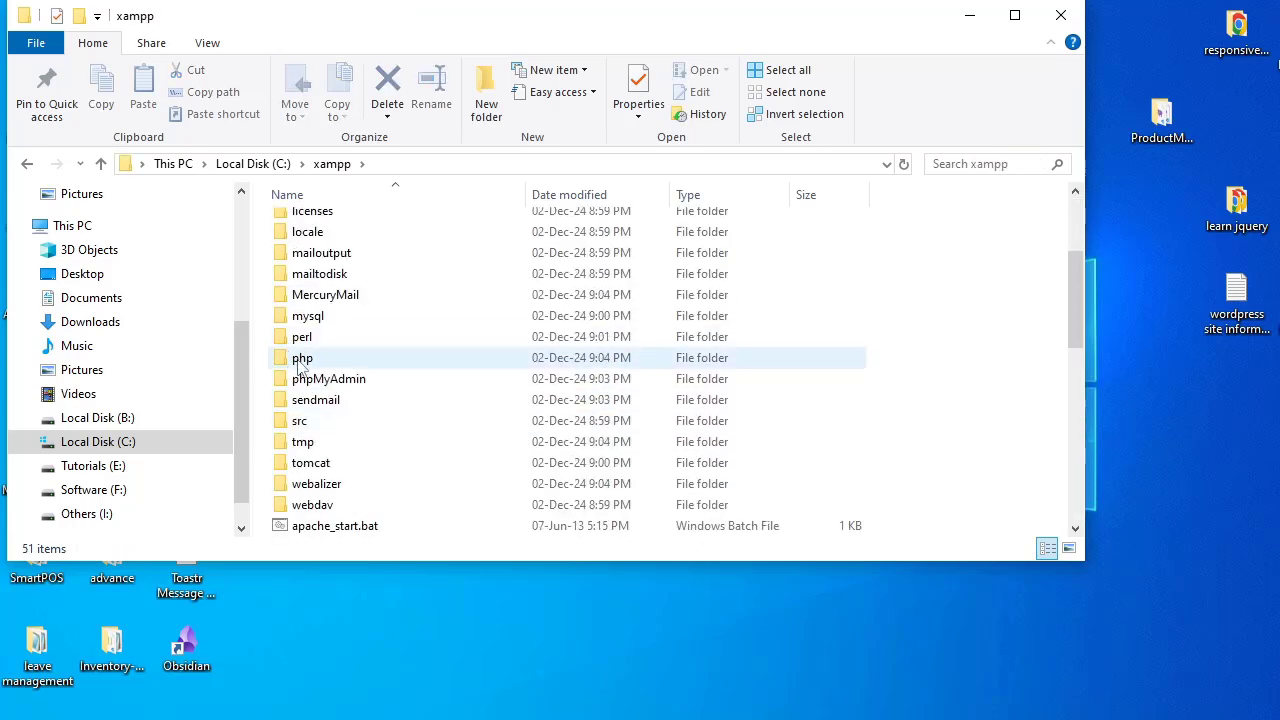
double_click(313, 366)
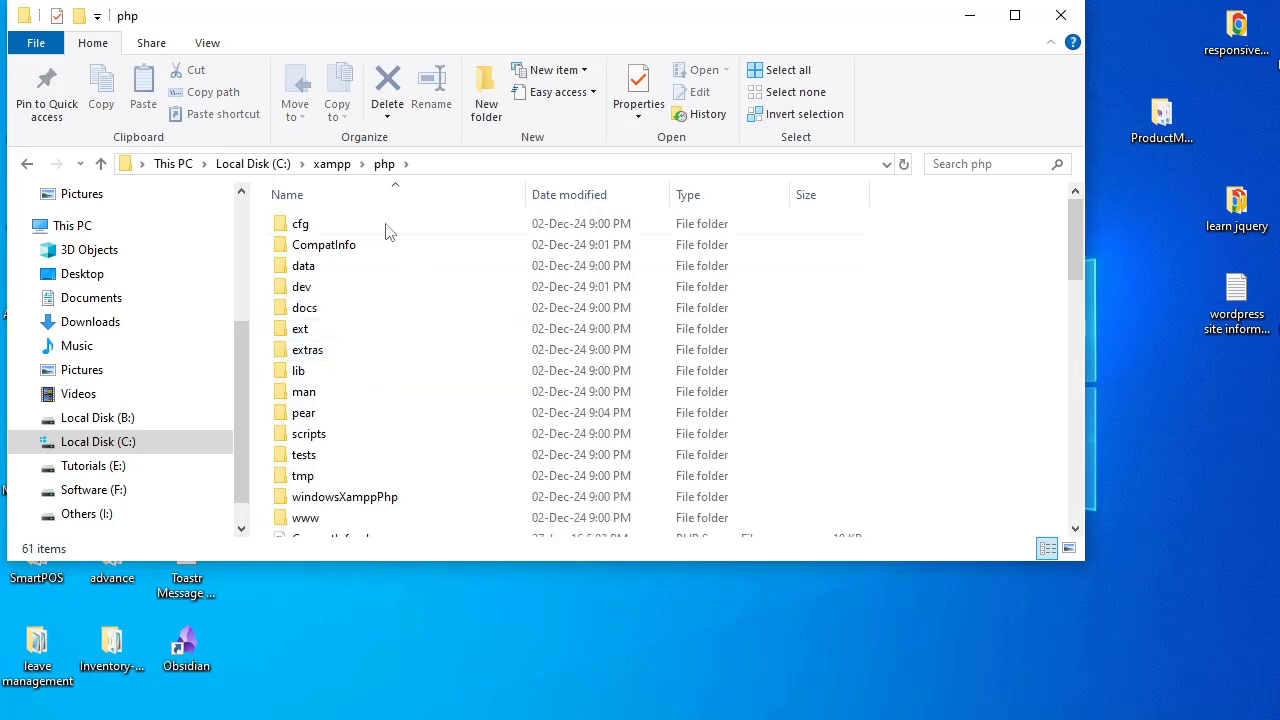
Step: Copy the full path of the open php folder, C:\xampp\php, and minimize File Explorer
left_click(444, 163)
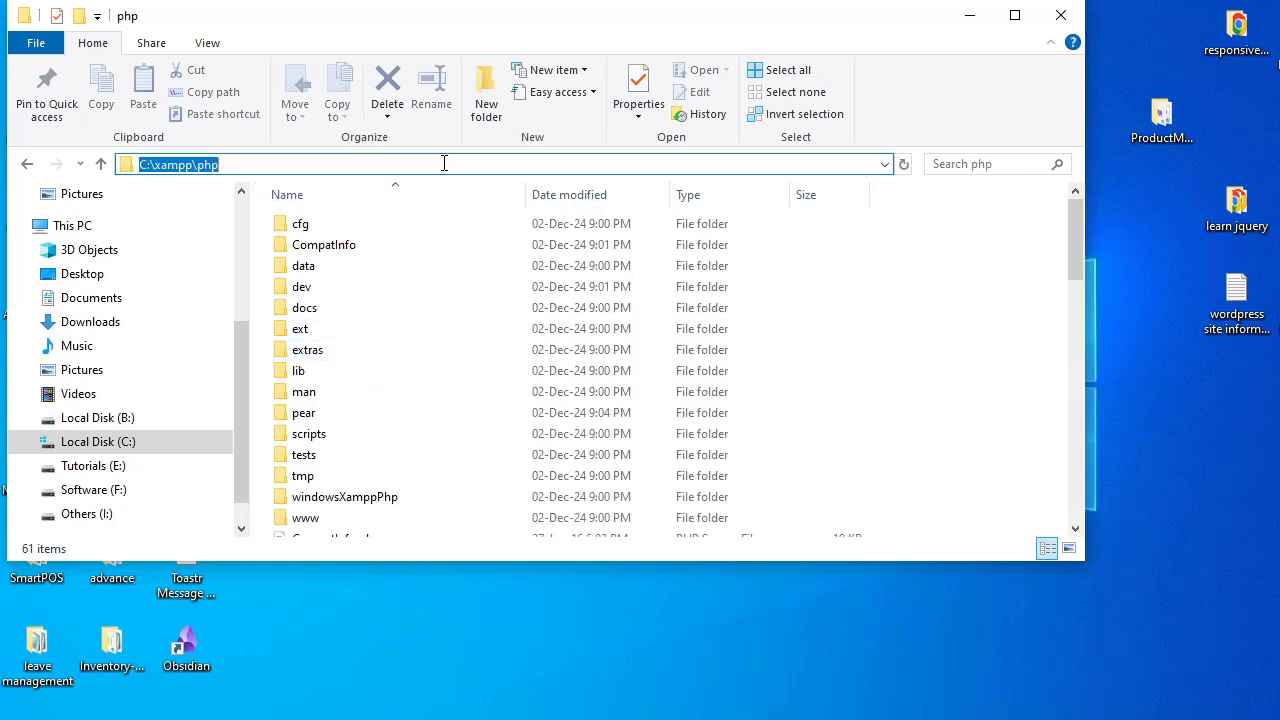
right_click(188, 163)
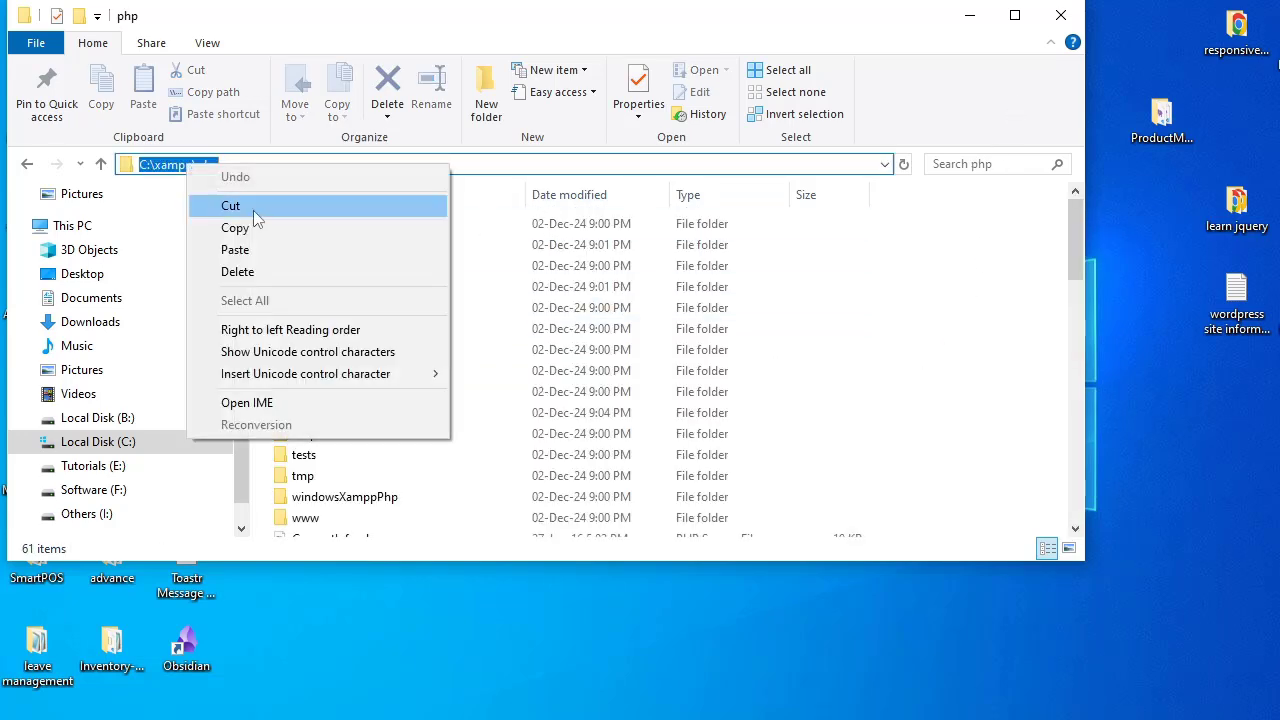
left_click(240, 226)
left_click(969, 15)
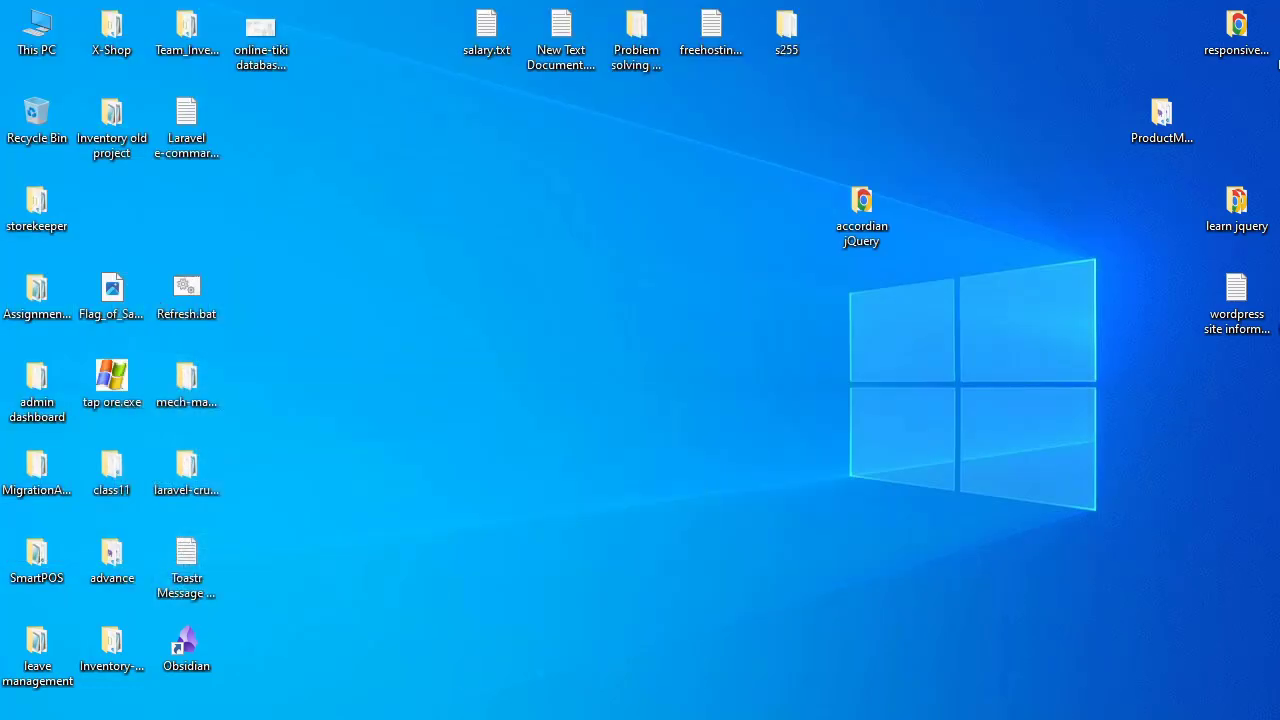
Step: Find the system environment variables by searching Windows for "env" and open the system Path variable for editing
key("super")
type("env")
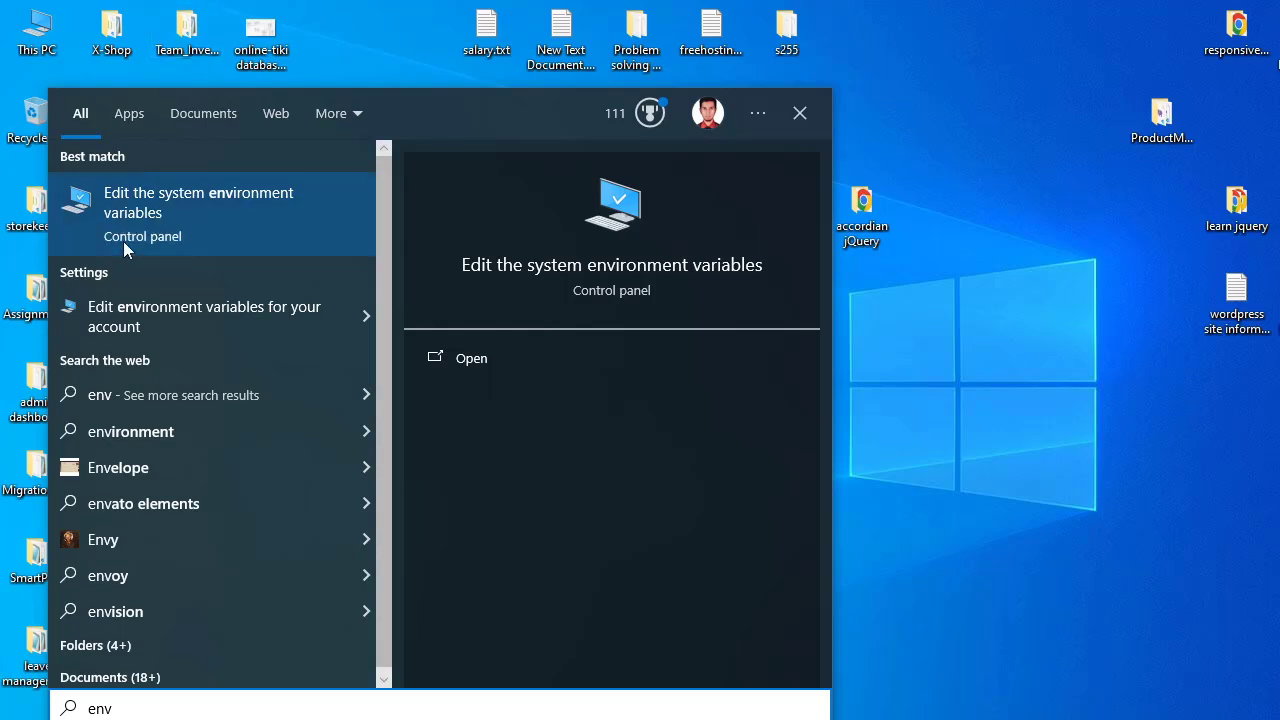
left_click(198, 210)
left_click(428, 443)
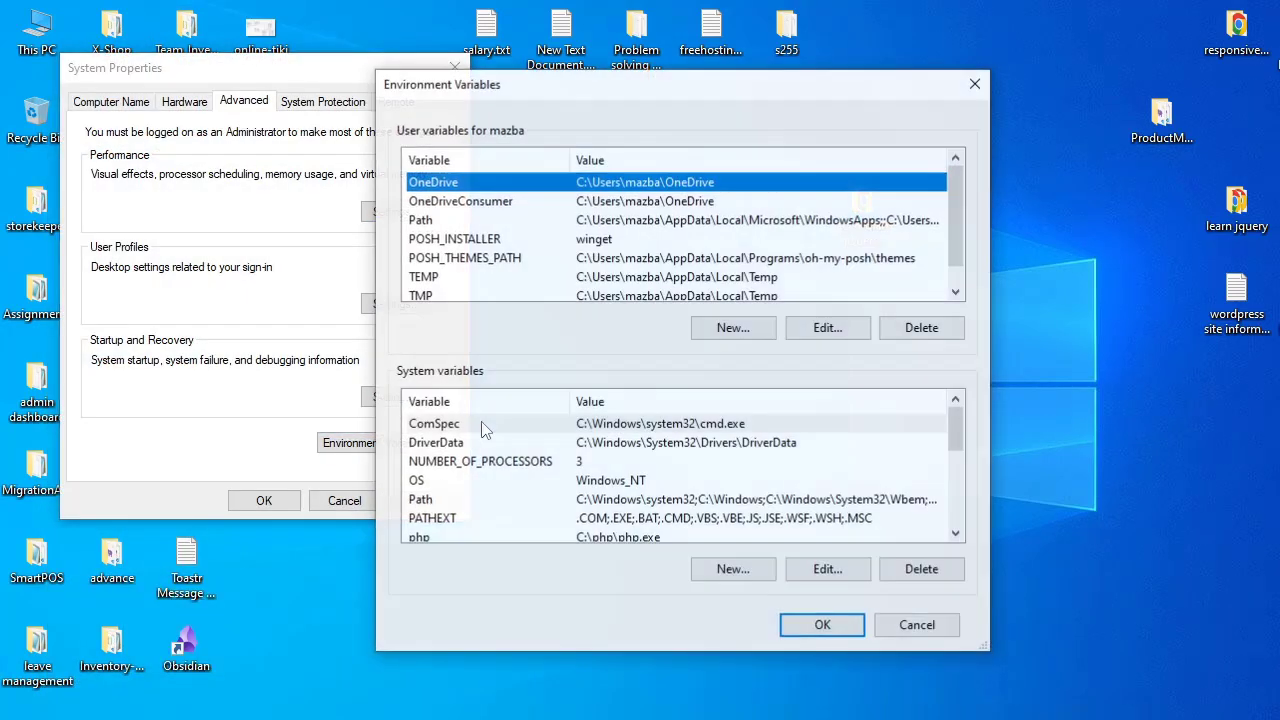
double_click(420, 500)
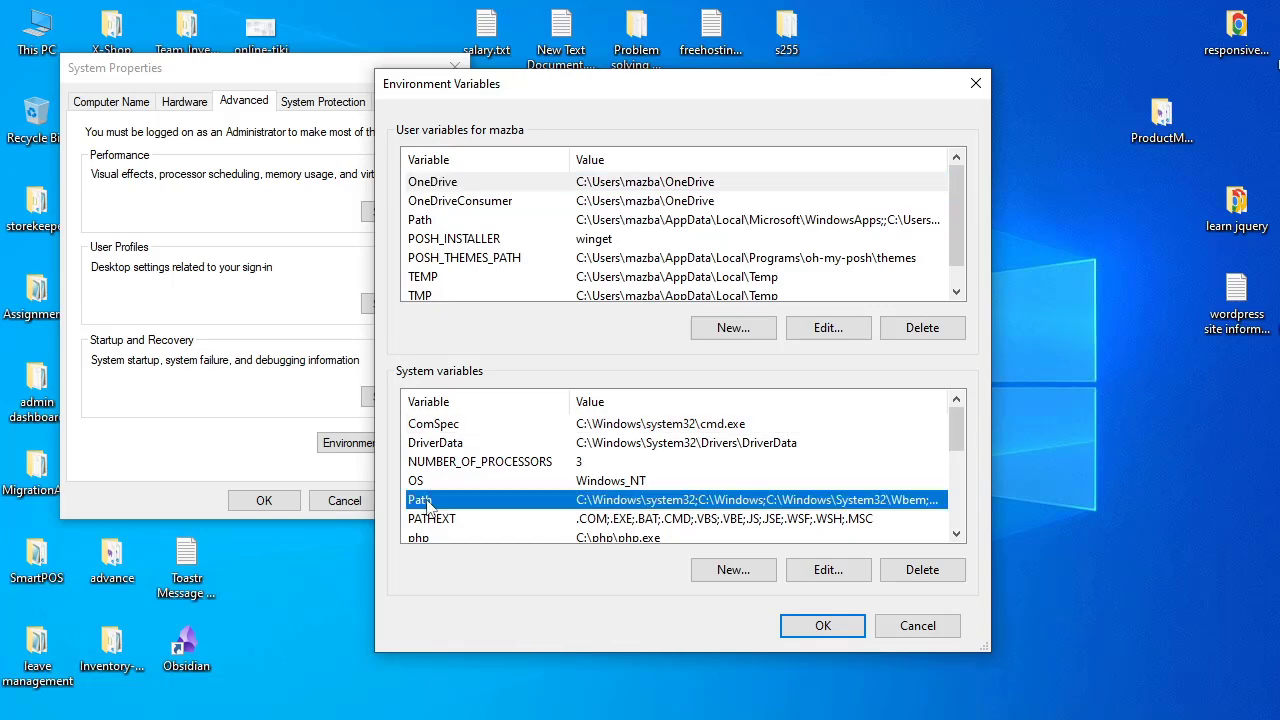
Step: Add C:\xampp\php as a new entry in the system Path variable and save the environment variables
left_click(887, 172)
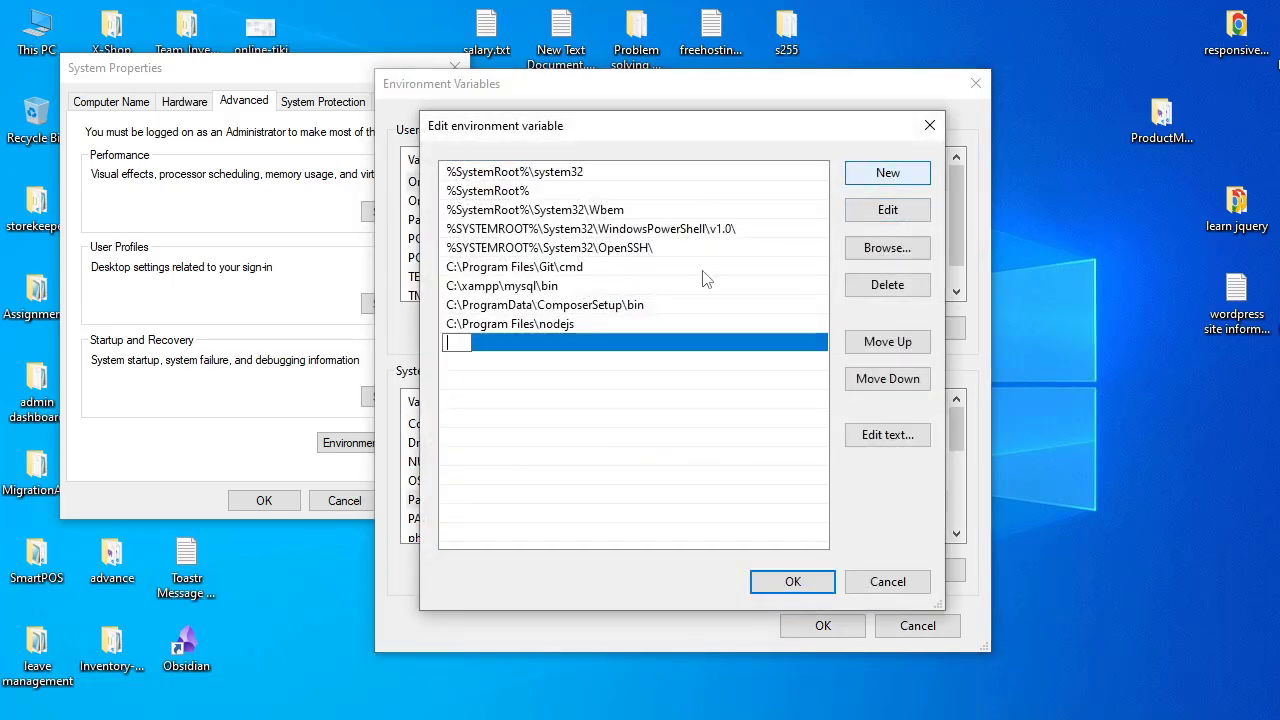
key("ctrl+v")
key("Return")
left_click(600, 426)
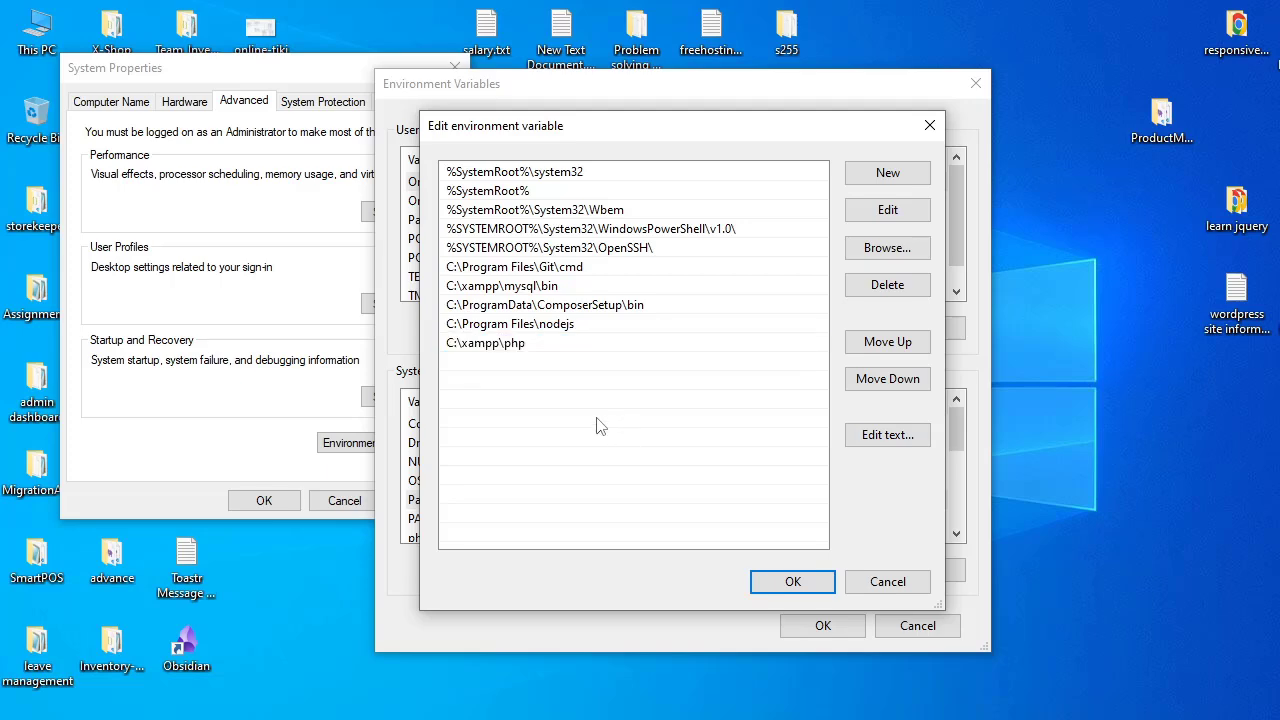
left_click(793, 581)
left_click(822, 625)
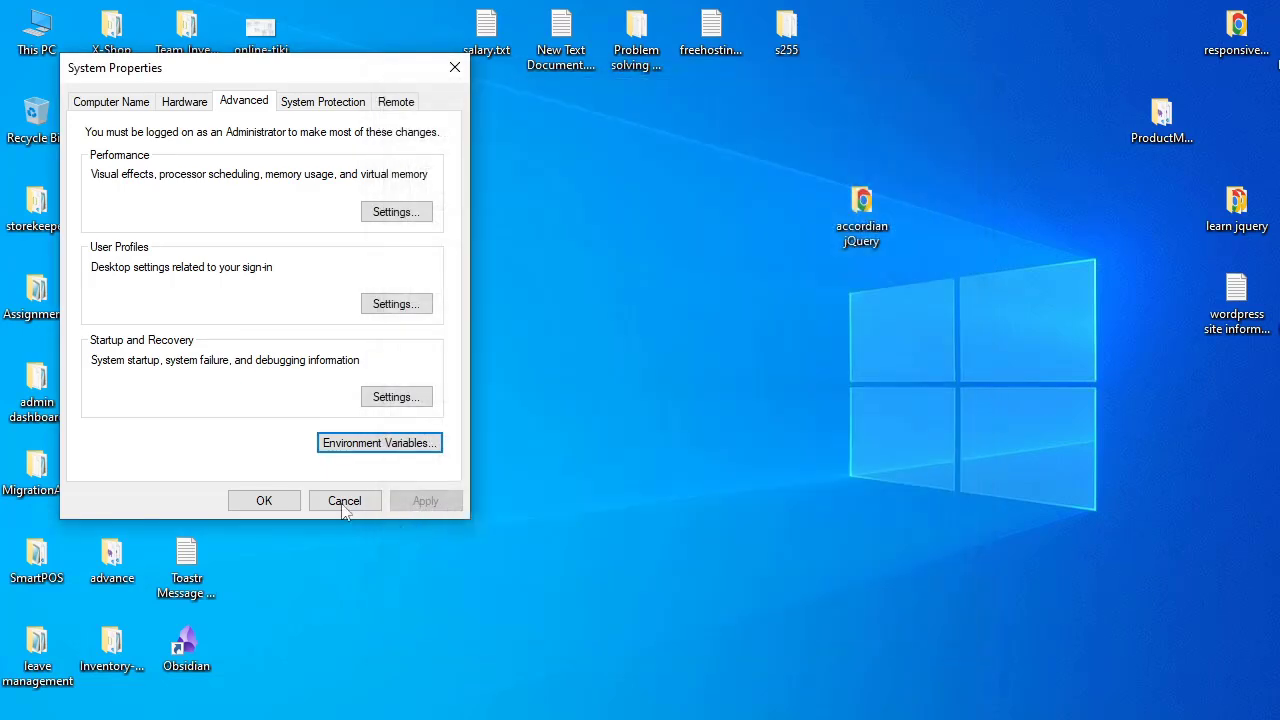
Step: Confirm and close the System Properties dialog and refresh the desktop
left_click(281, 499)
right_click(521, 293)
left_click(597, 350)
Step: Open Command Prompt, check the installed PHP version with php -v, and close the window
key("super")
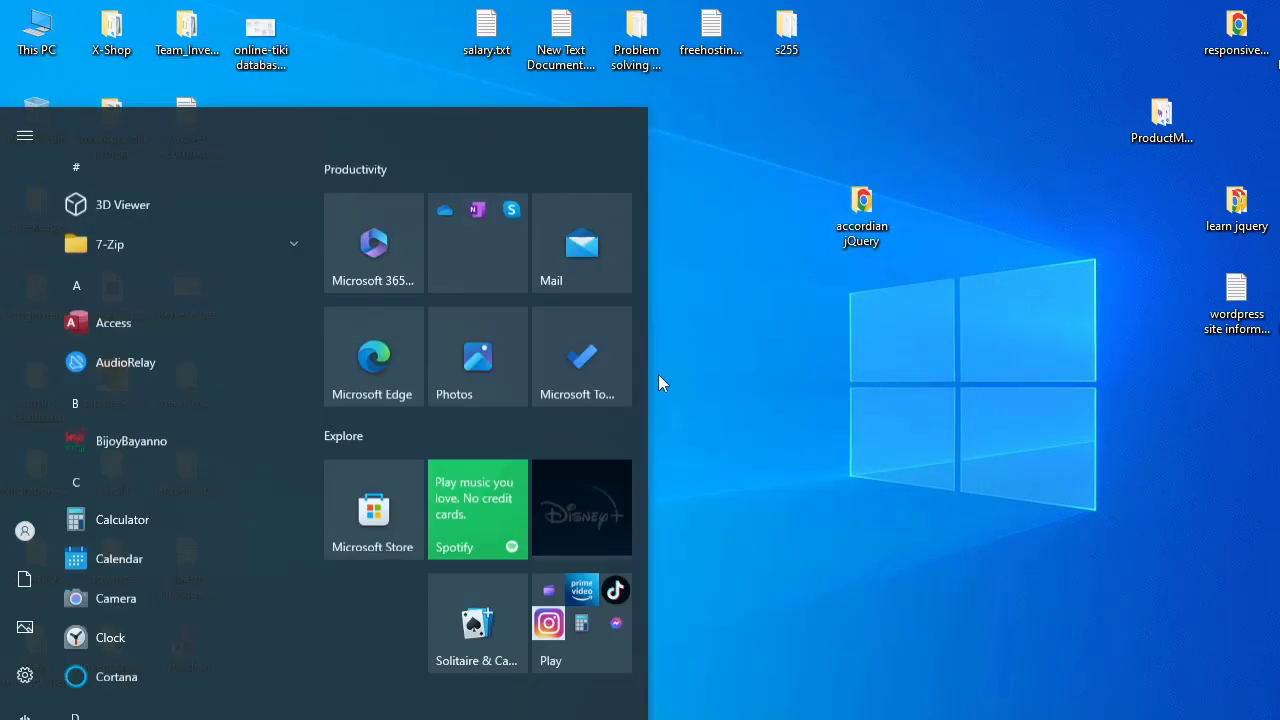
type("cmd")
key("Return")
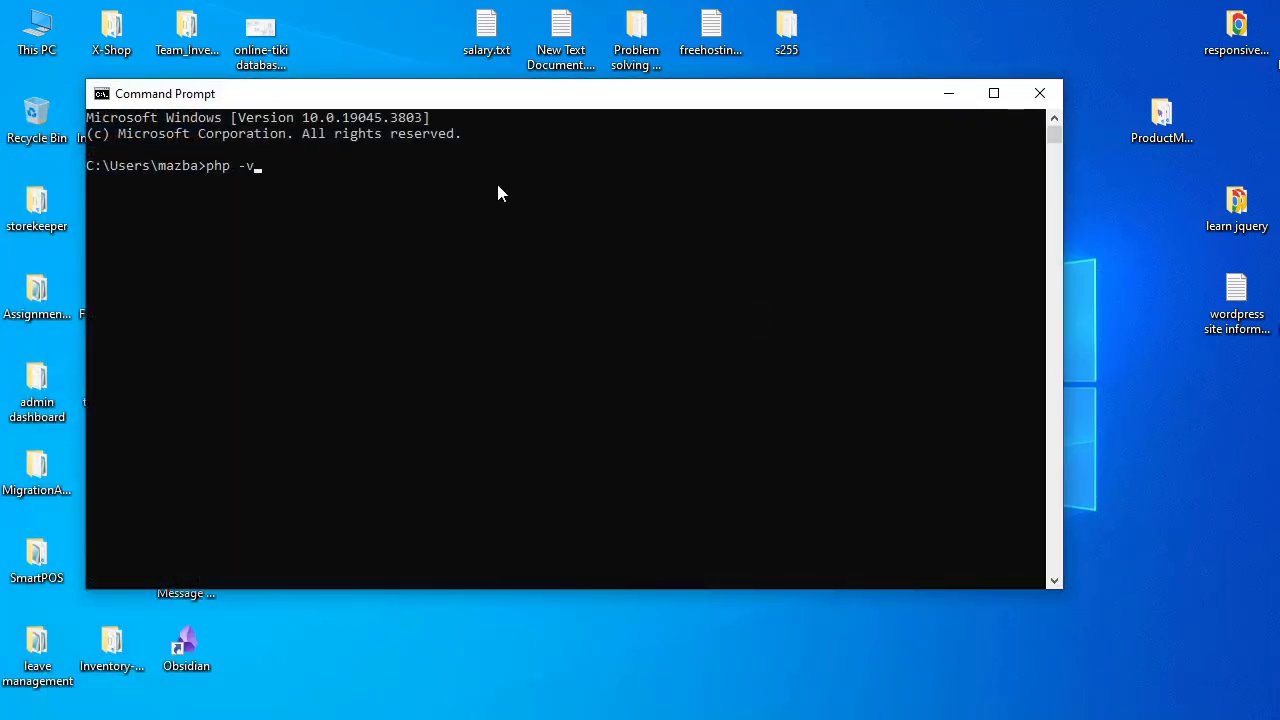
key("Return")
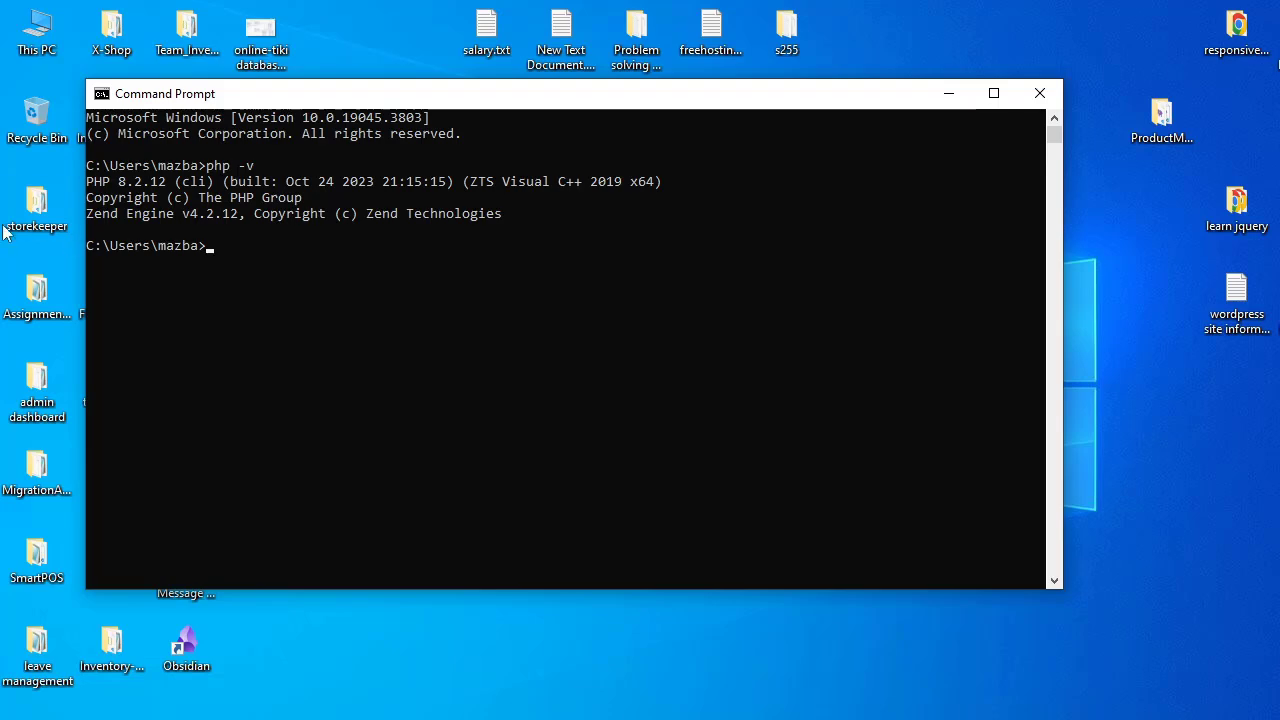
left_click_drag(97, 177, 500, 223)
left_click(561, 213)
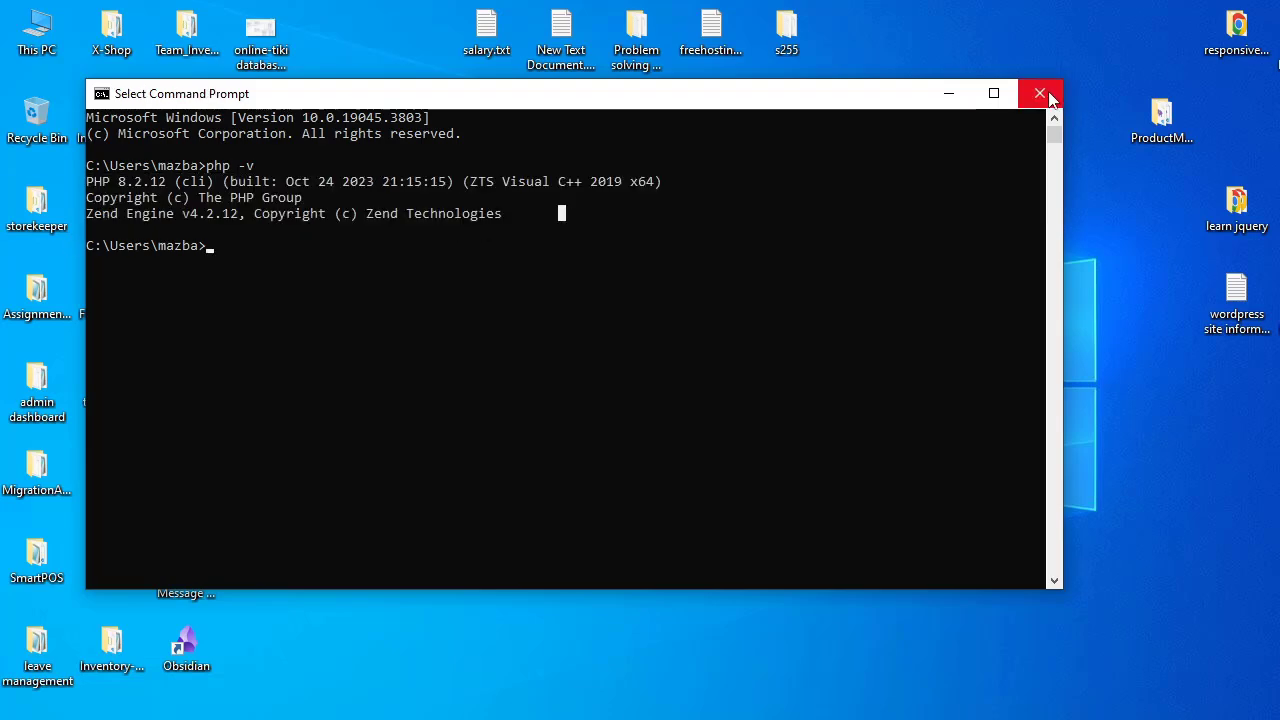
left_click(1041, 94)
Step: Create a new folder named "learn php" on the desktop
right_click(760, 222)
left_click(790, 273)
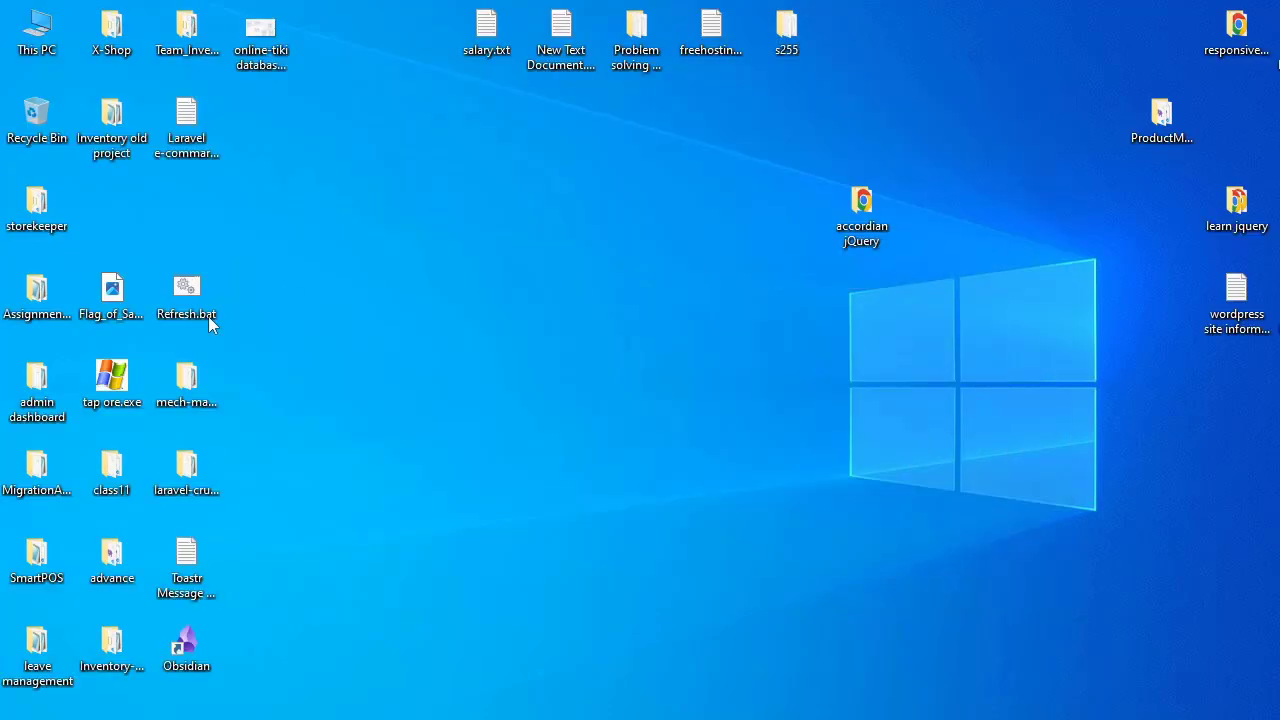
right_click(597, 253)
left_click(606, 305)
key("ctrl+shift+n")
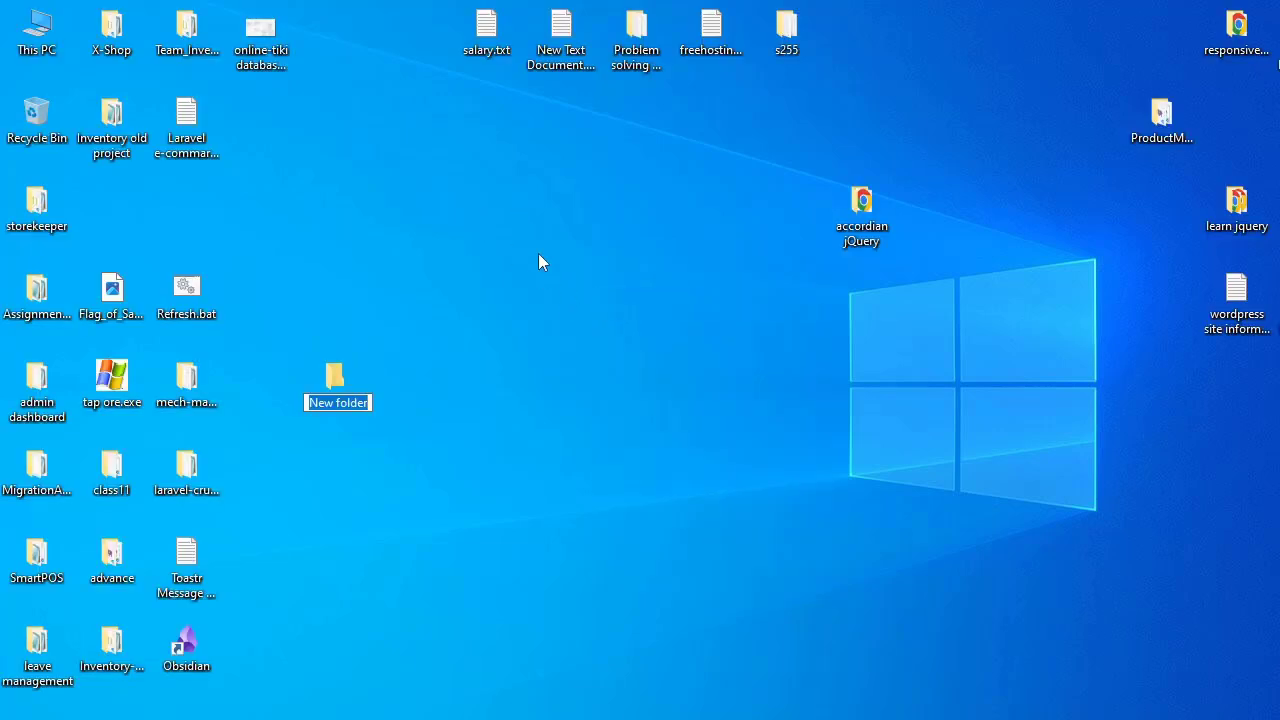
type("learn php")
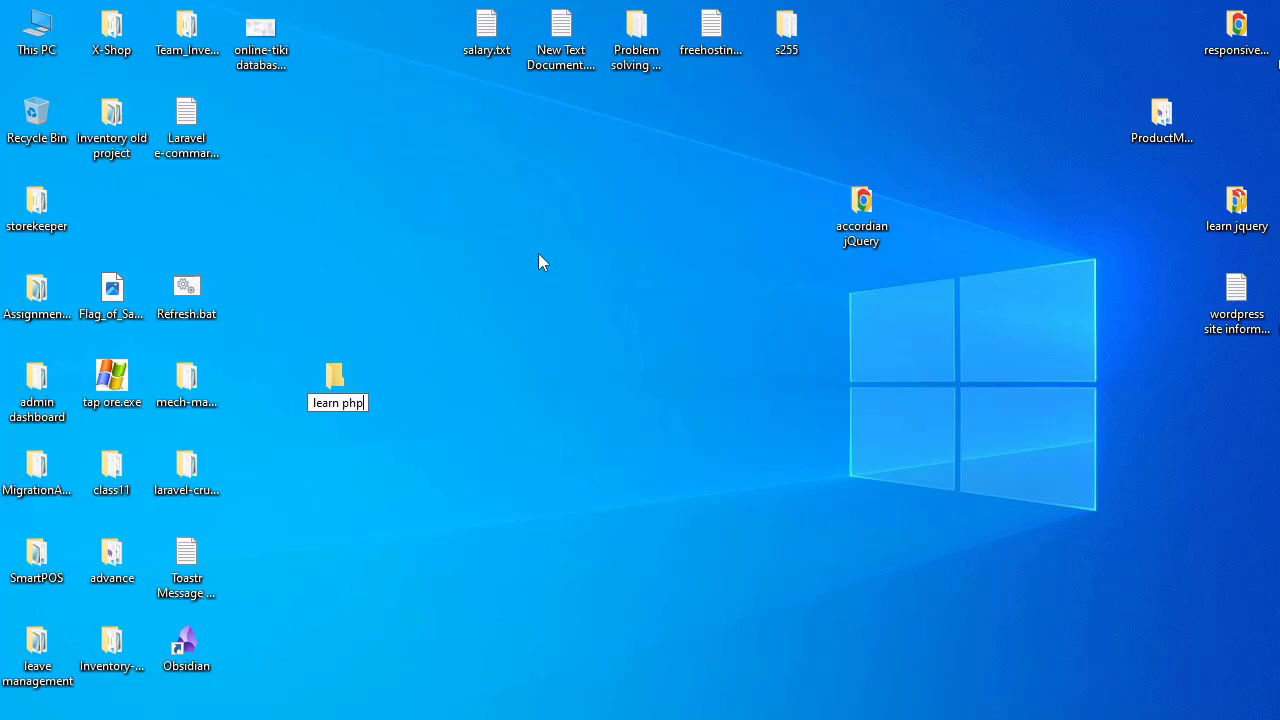
key("Return")
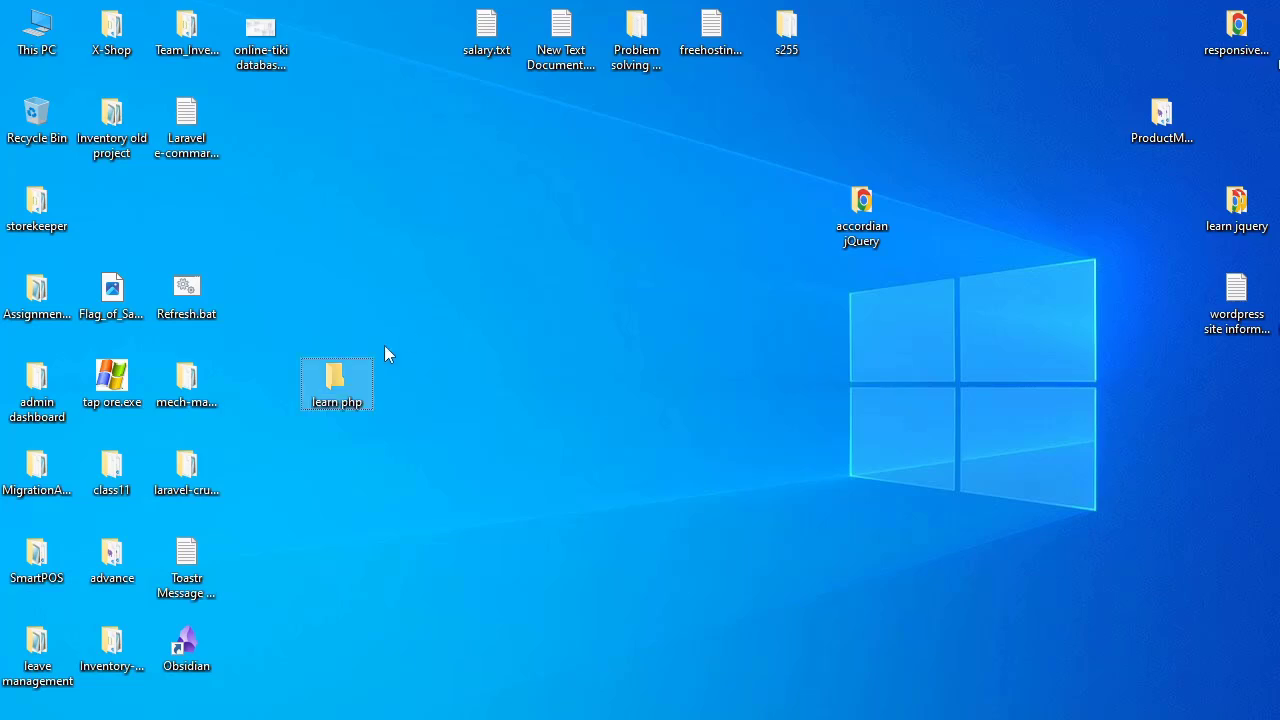
Step: Open the "learn php" folder in VS Code, maximize the window and close the initial tab
right_click(346, 380)
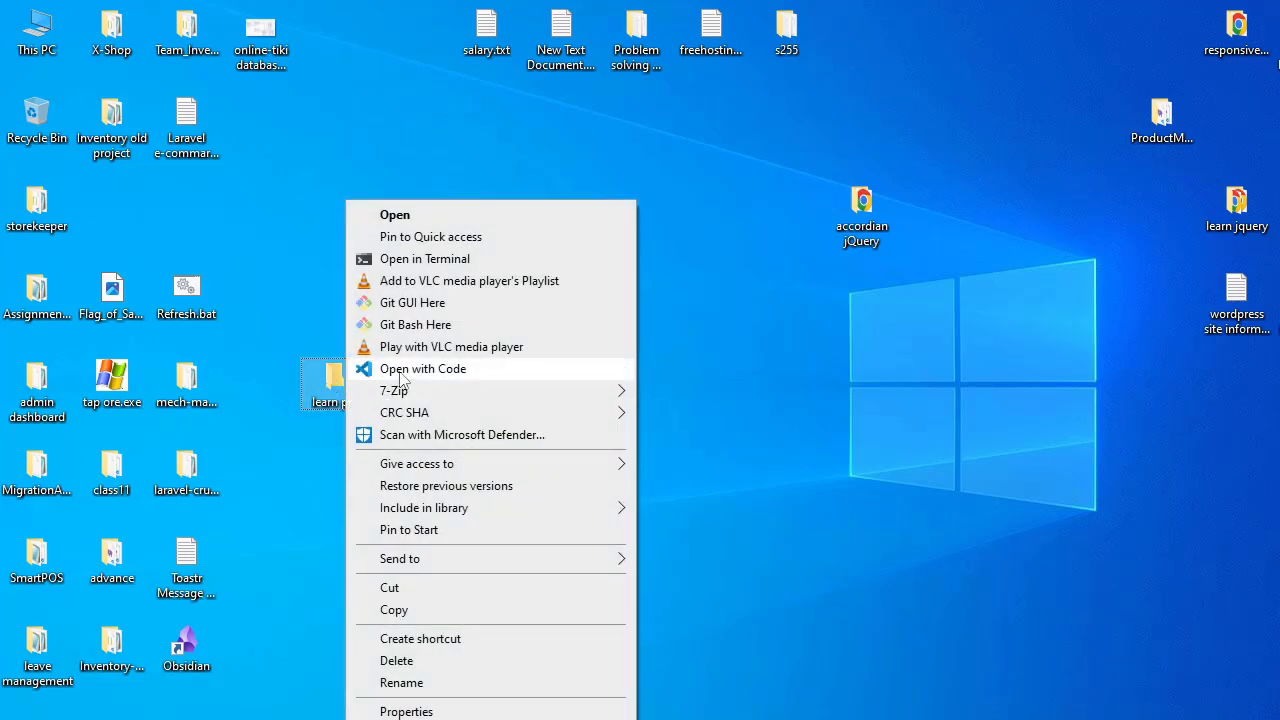
left_click(436, 378)
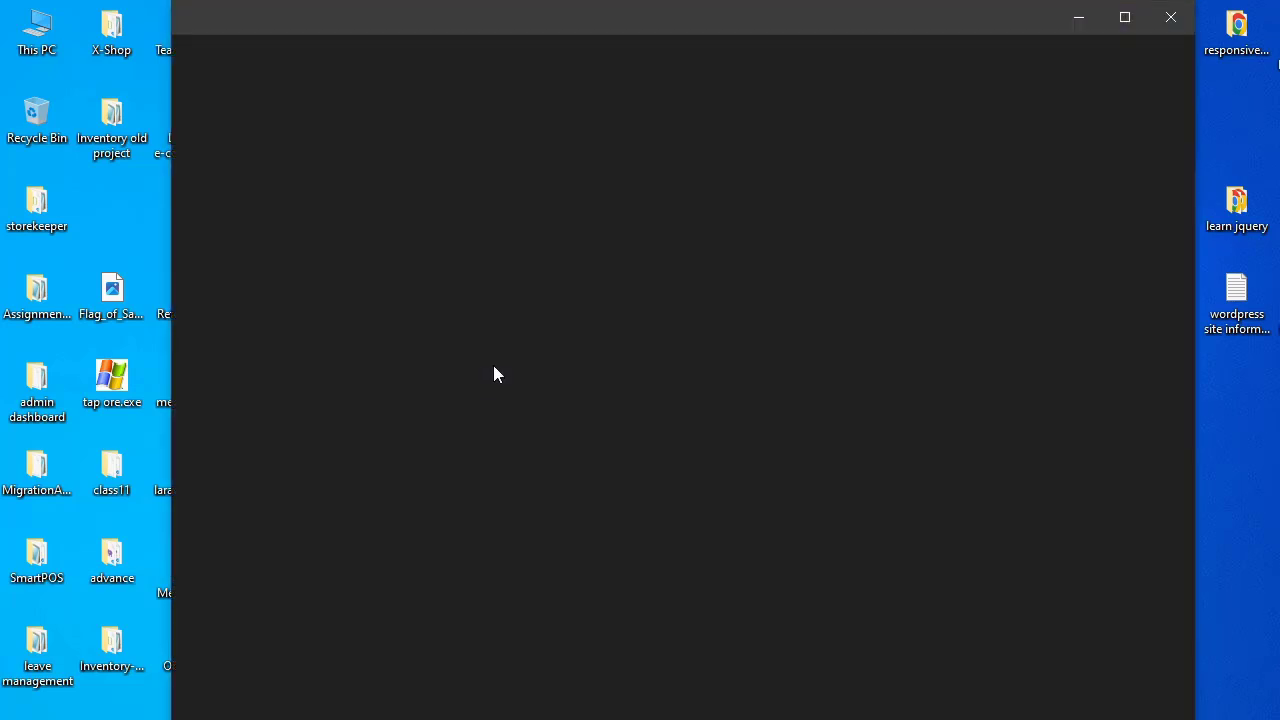
left_click(1125, 17)
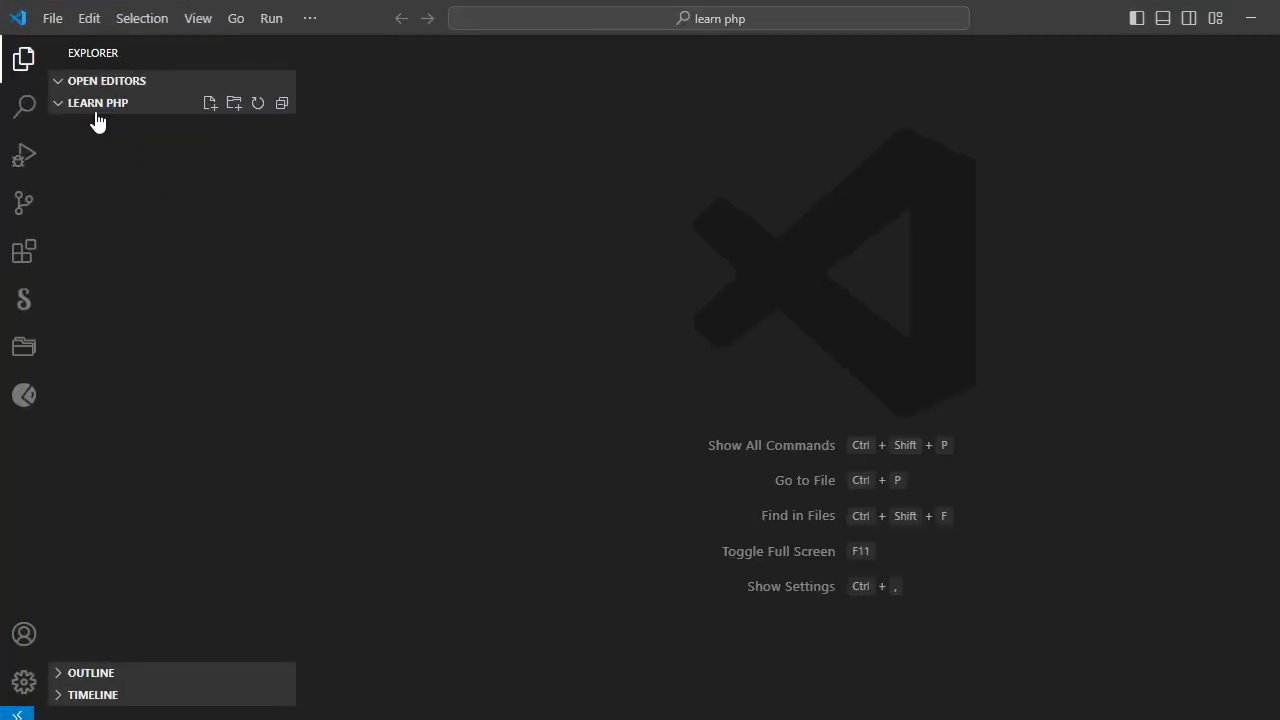
left_click(400, 53)
Step: Create a new file named index.php in the "learn php" folder
left_click(210, 104)
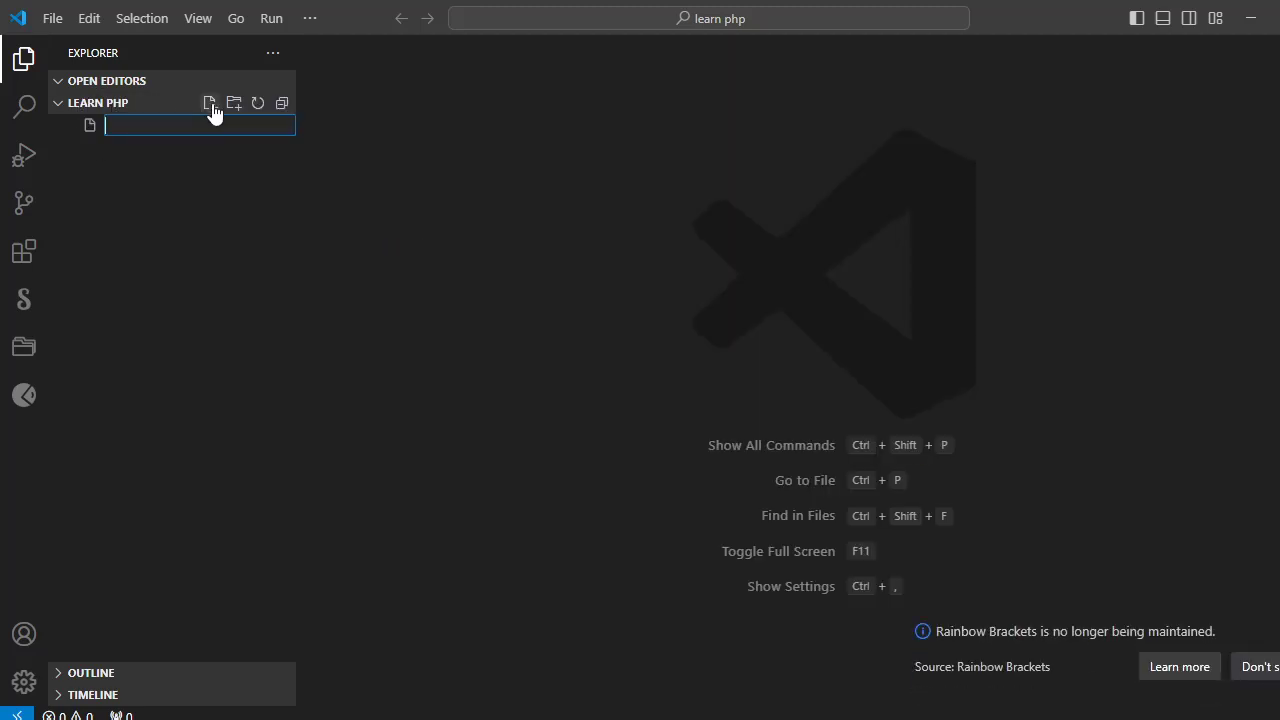
type("index.php")
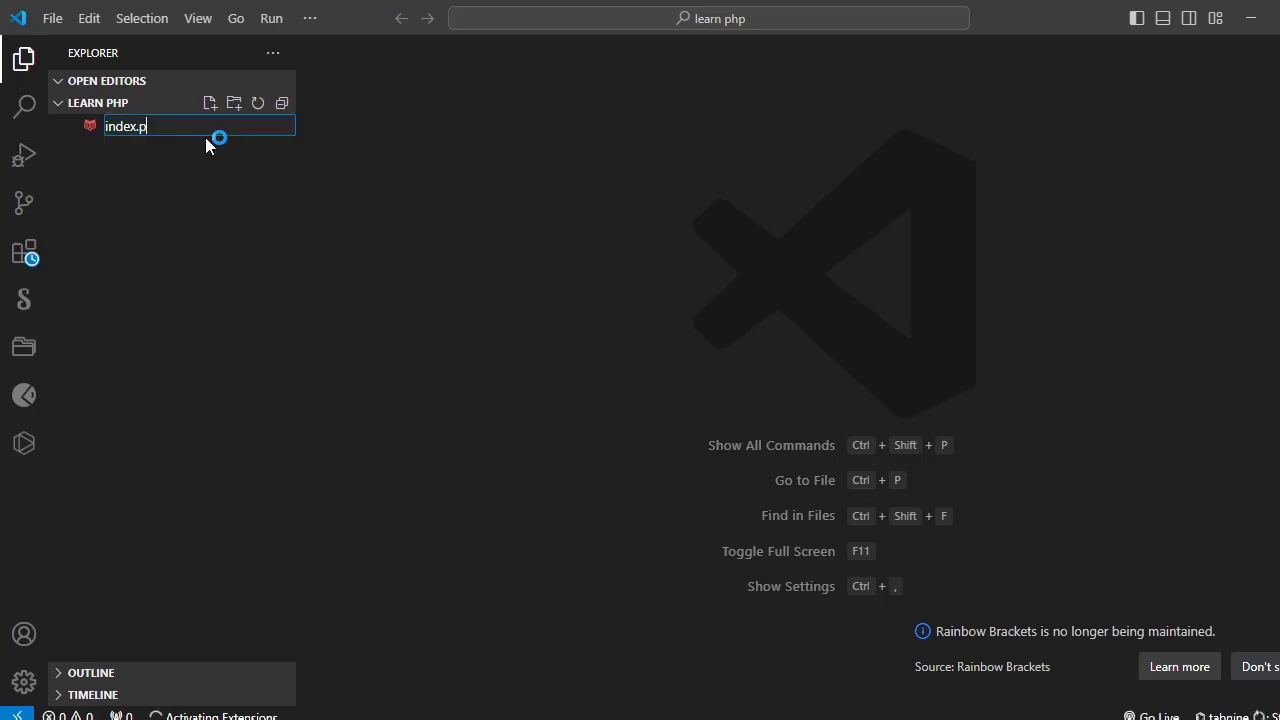
key("Return")
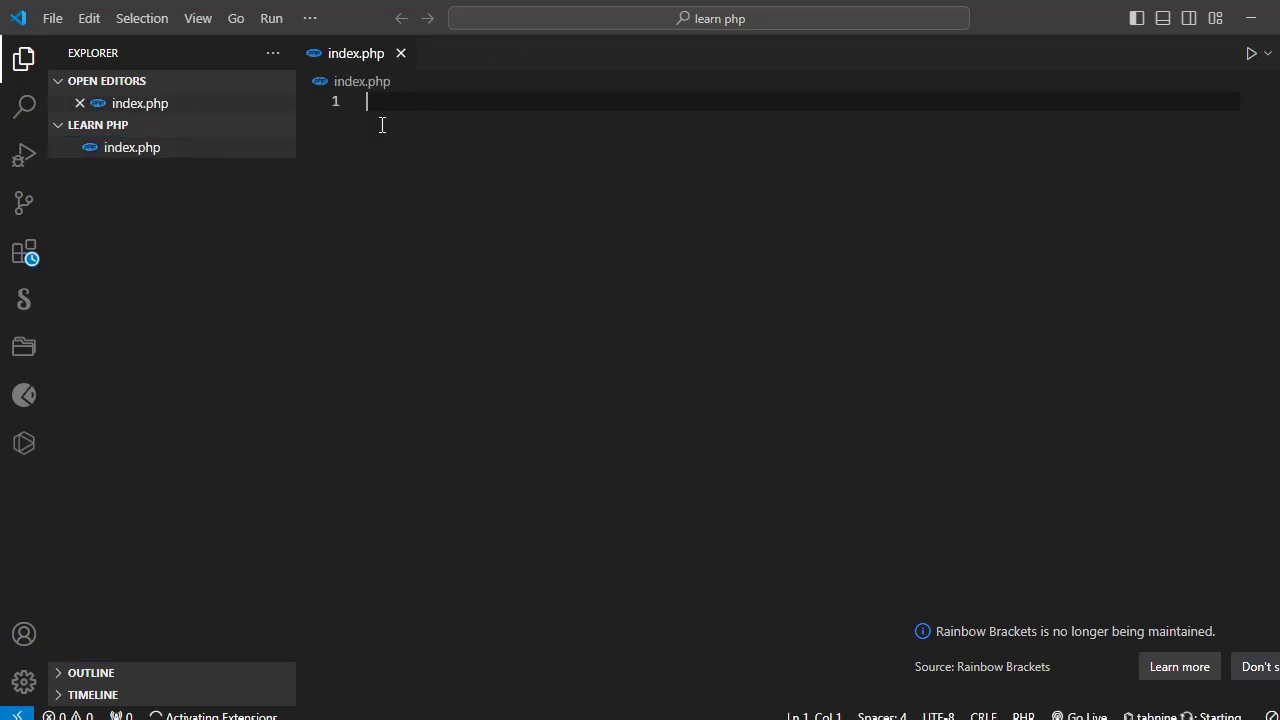
Step: Search the extensions marketplace for "code runn" to check the Code Runner extension, and clear the search
left_click(28, 256)
type("code")
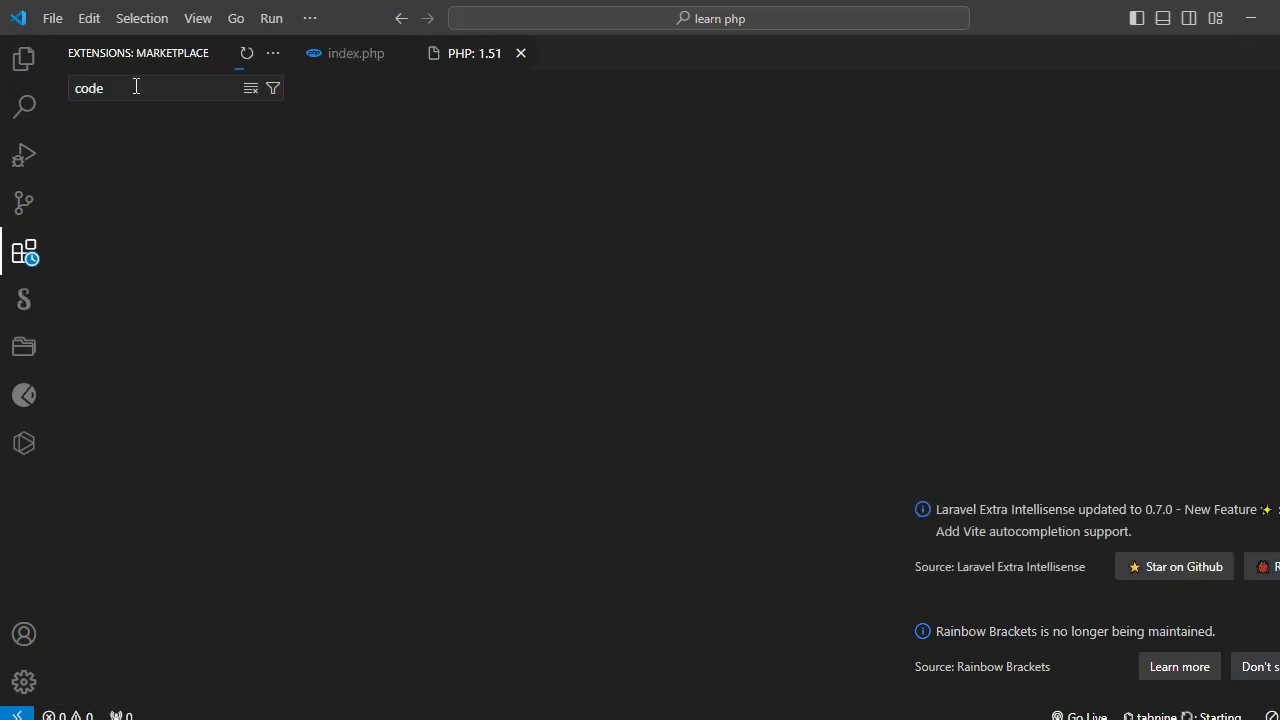
left_click(147, 88)
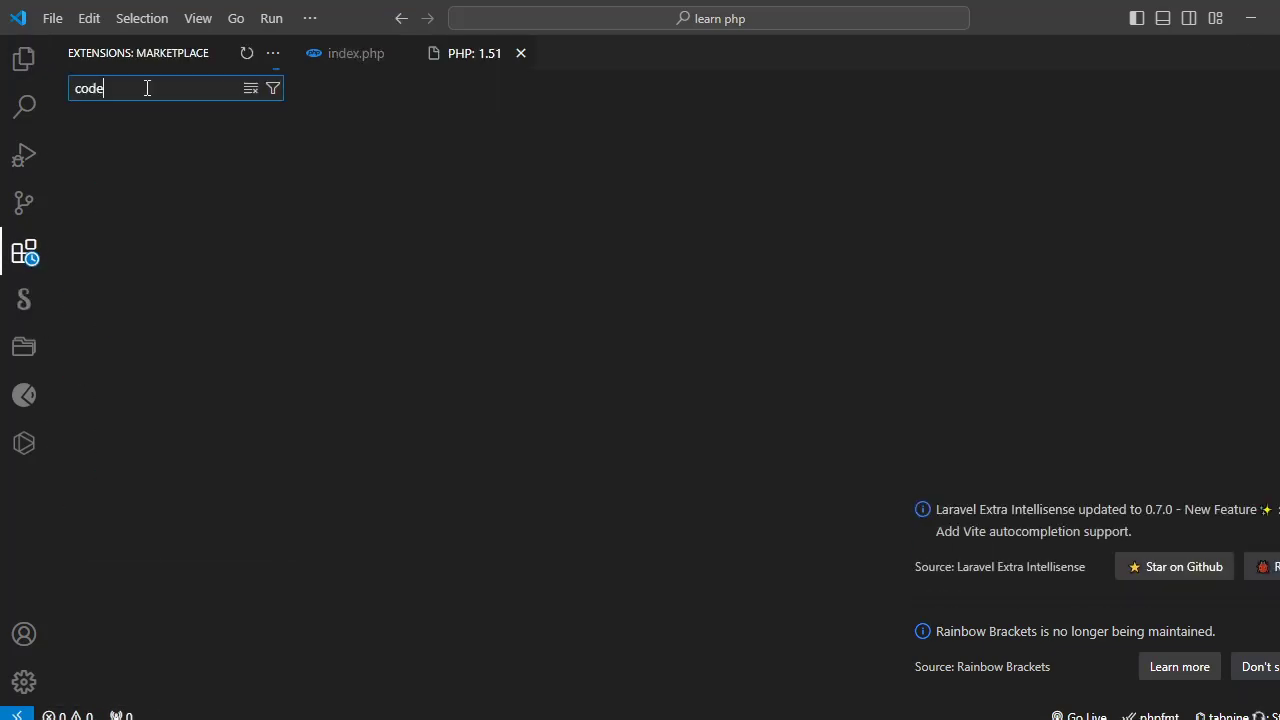
type("runn")
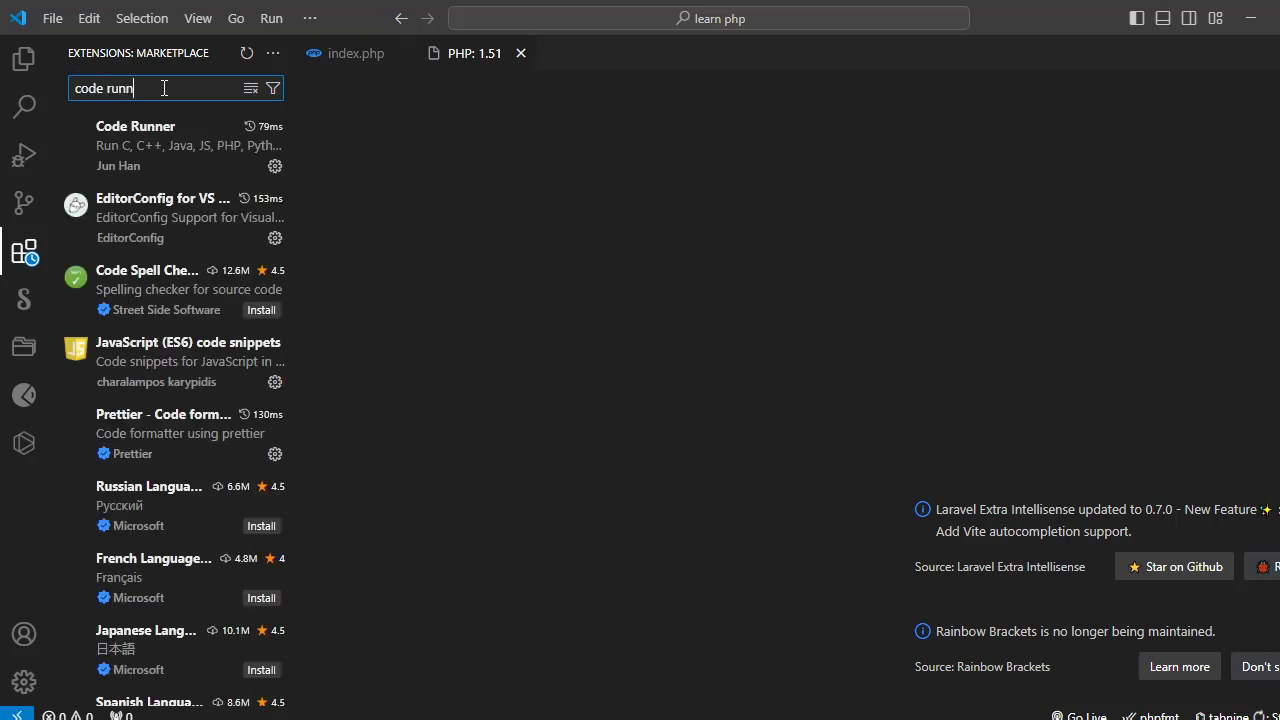
mouse_move(247, 180)
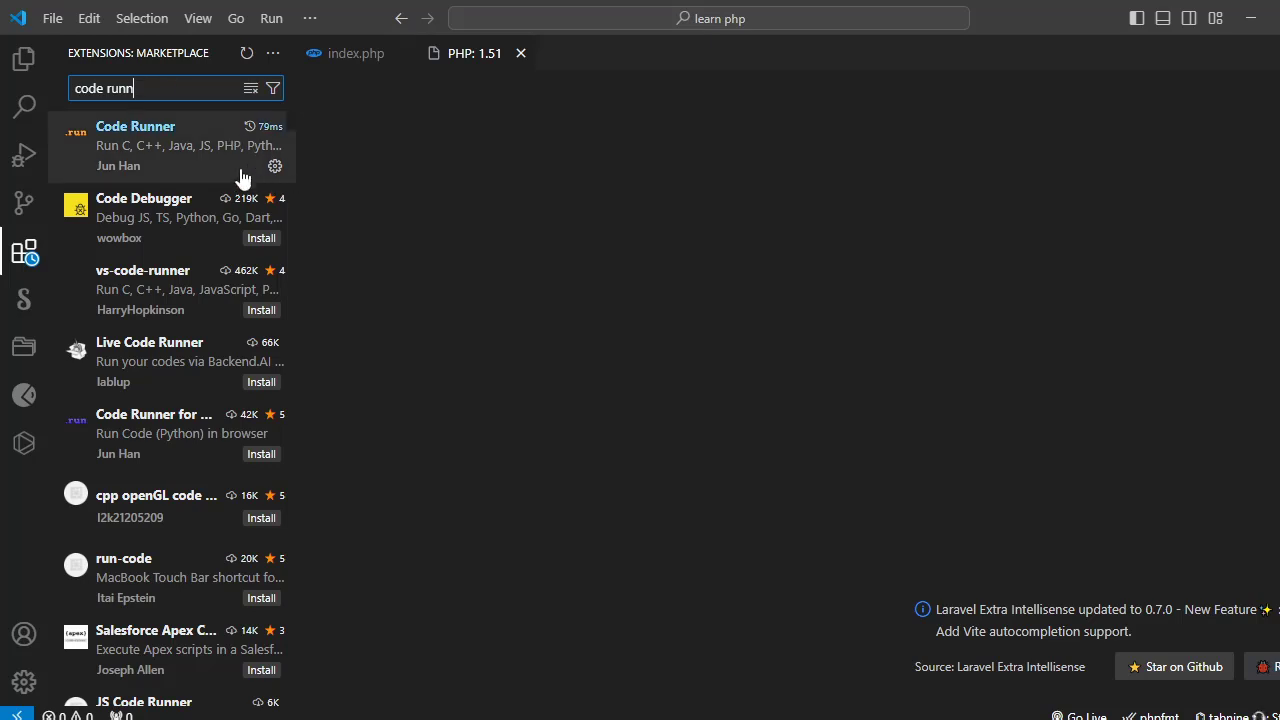
key("ctrl+a")
key("BackSpace")
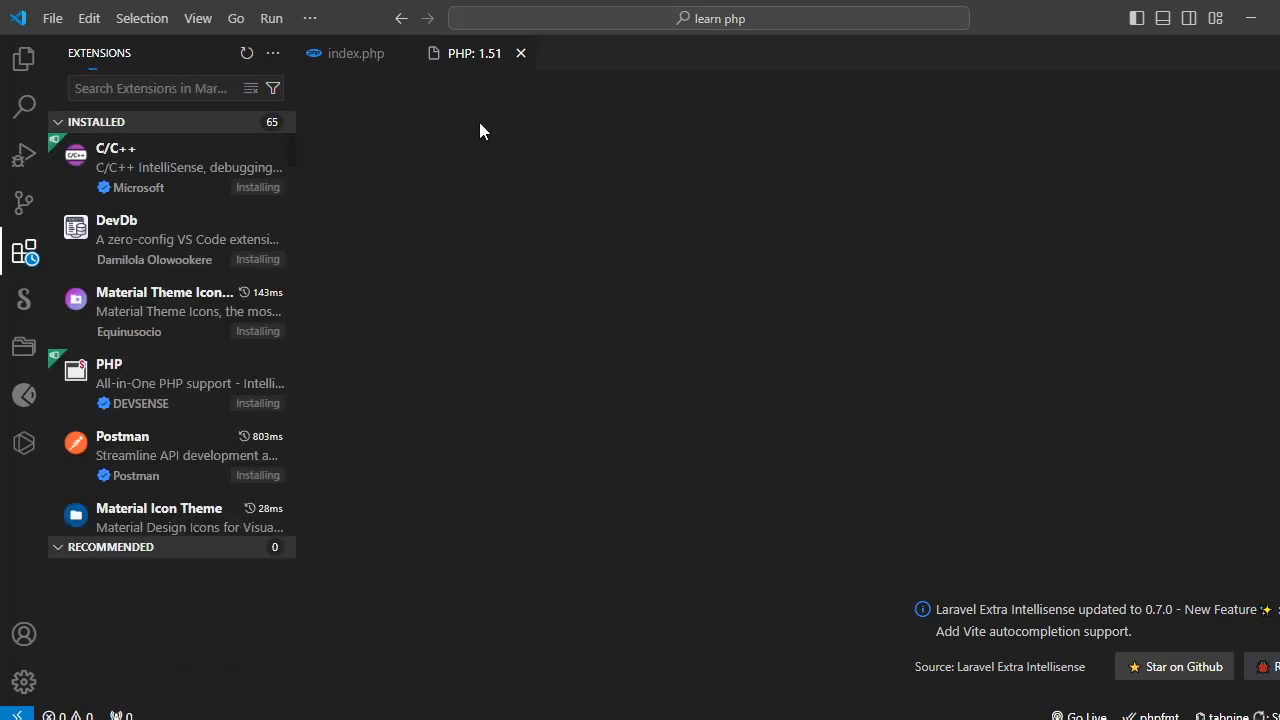
Step: Close the PHP extension tab and write a script in index.php: <?php, a blank line, and echo "Hello world!";
left_click(349, 58)
left_click(520, 53)
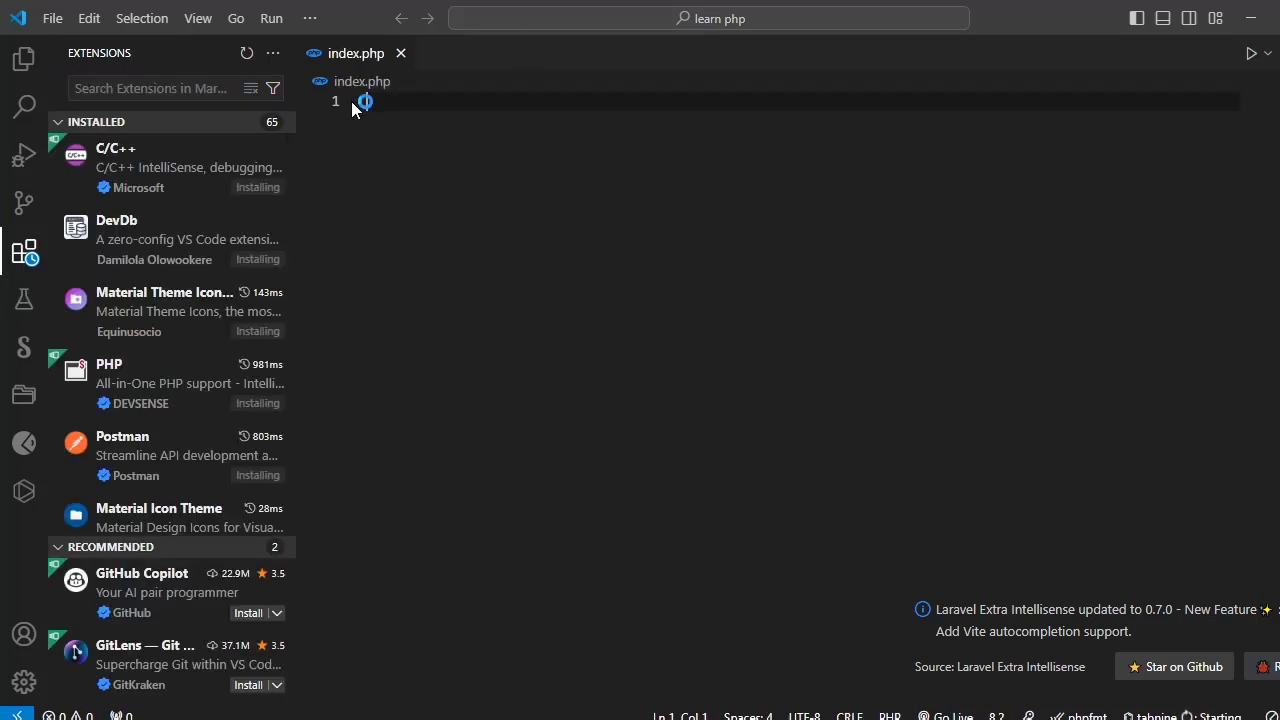
type("<?php")
key("Return")
key("Return")
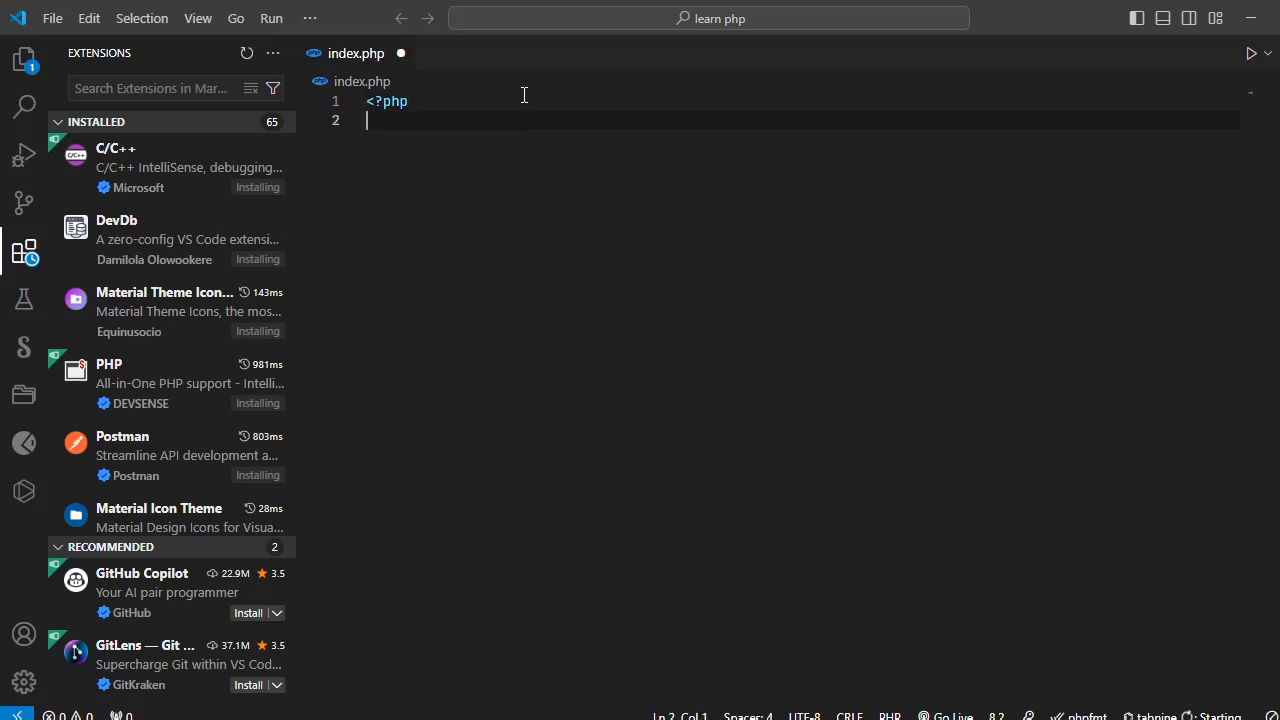
type("echo ")
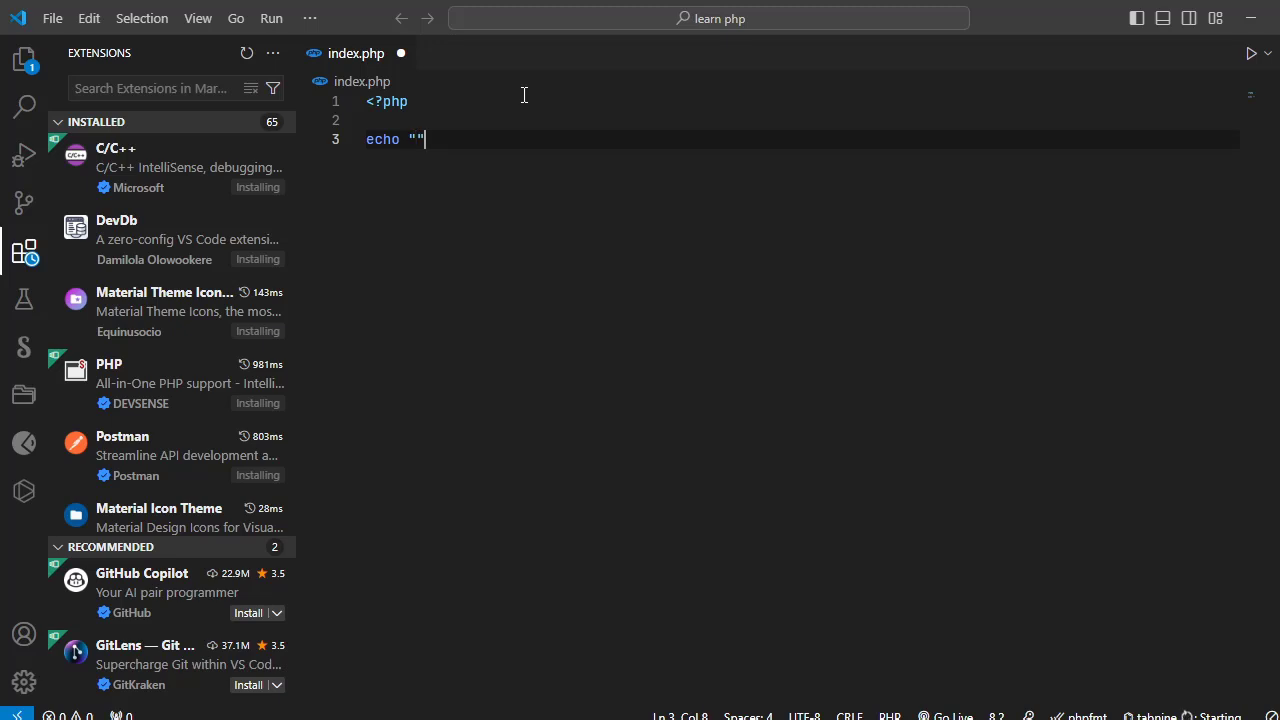
type("\"Hellow")
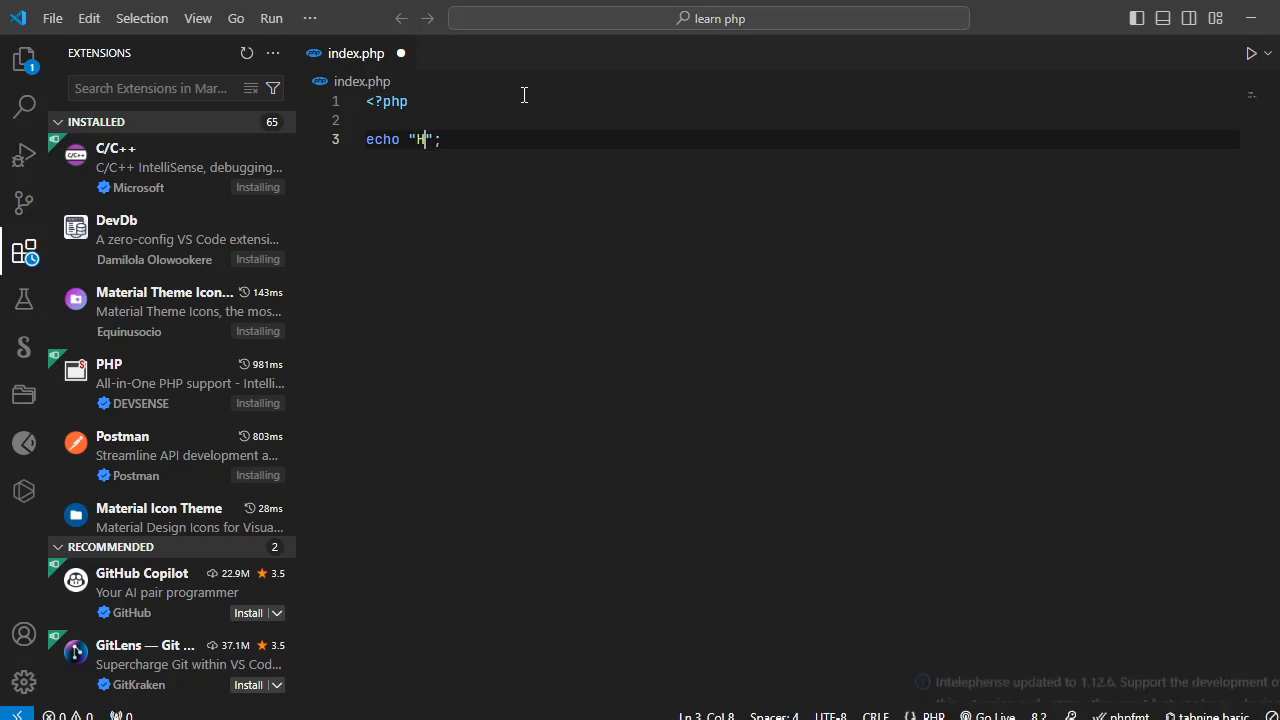
key("BackSpace")
key("BackSpace")
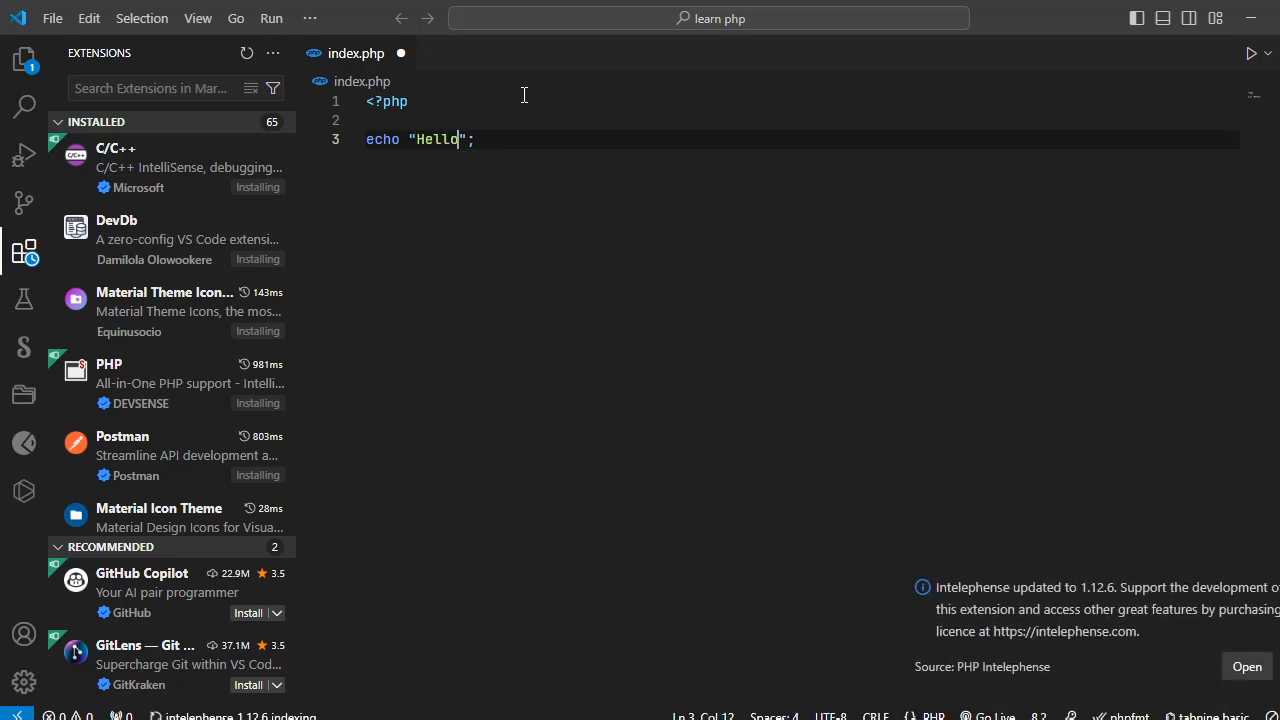
type("world!")
Step: Save index.php and return to the project's file explorer
left_click(50, 20)
left_click(80, 418)
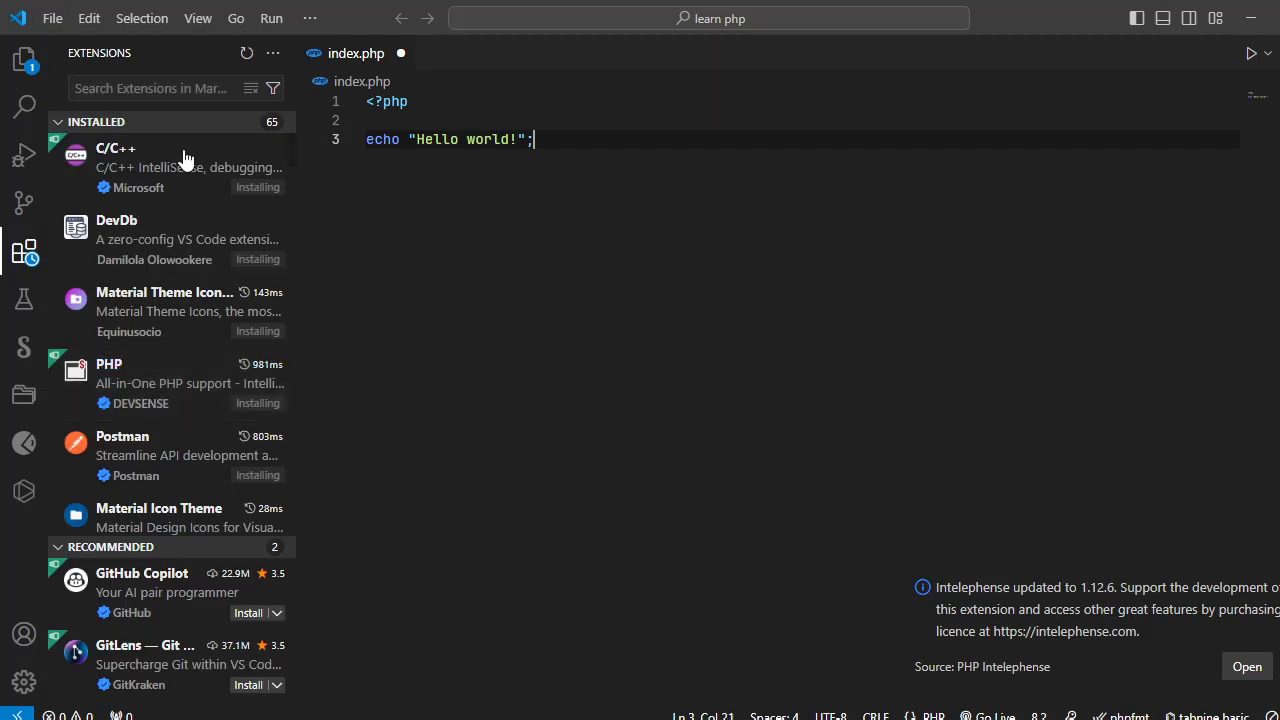
left_click(62, 19)
left_click(116, 427)
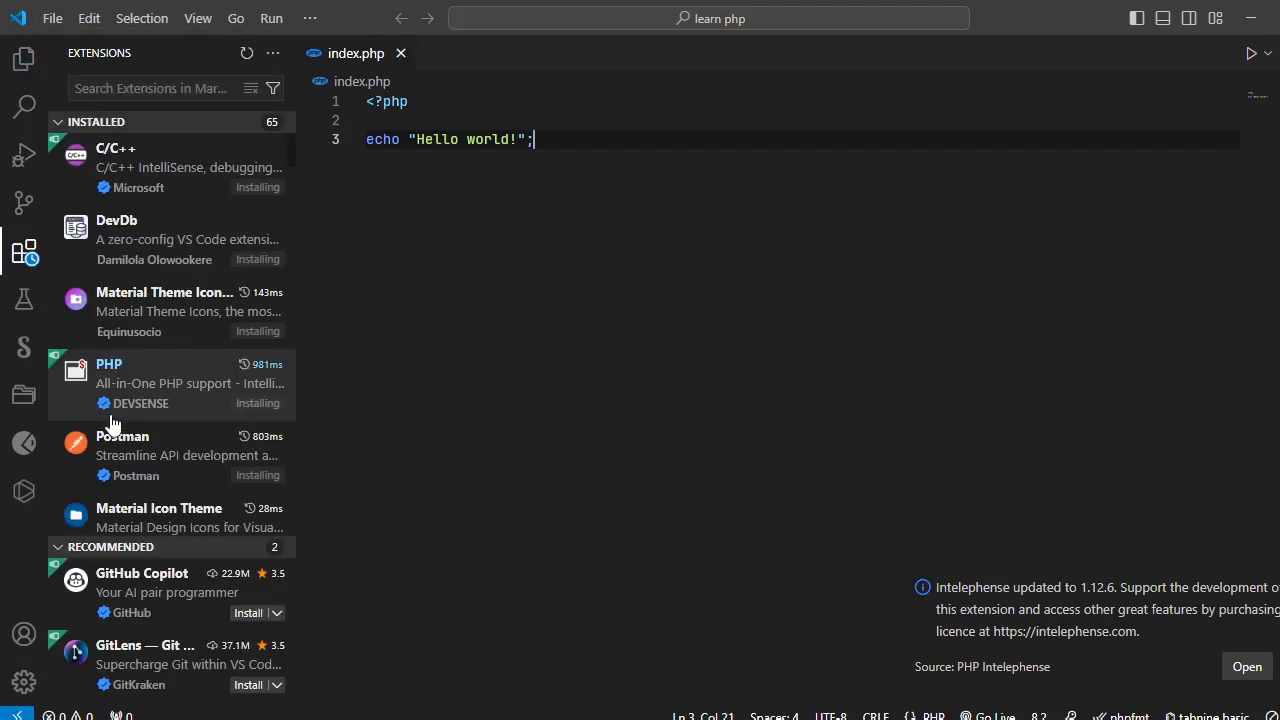
left_click(24, 58)
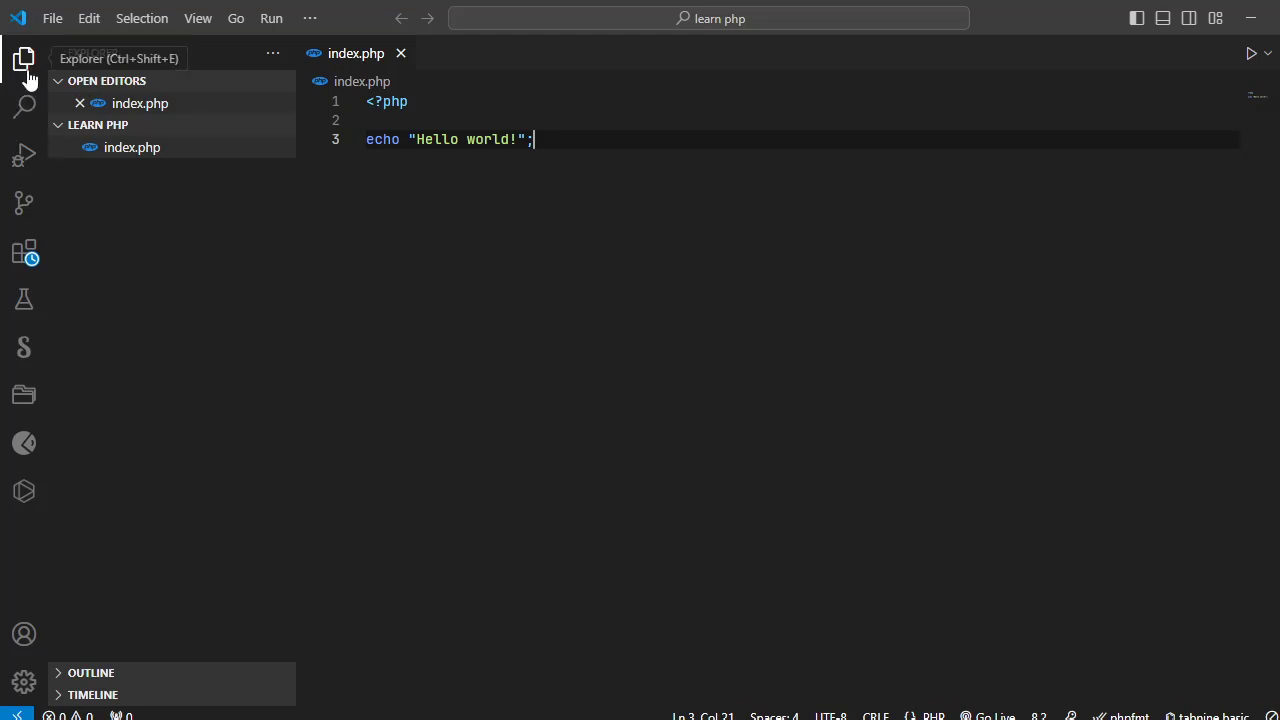
Step: Run index.php with Code Runner and highlight the script's printed line in the output
left_click(1252, 54)
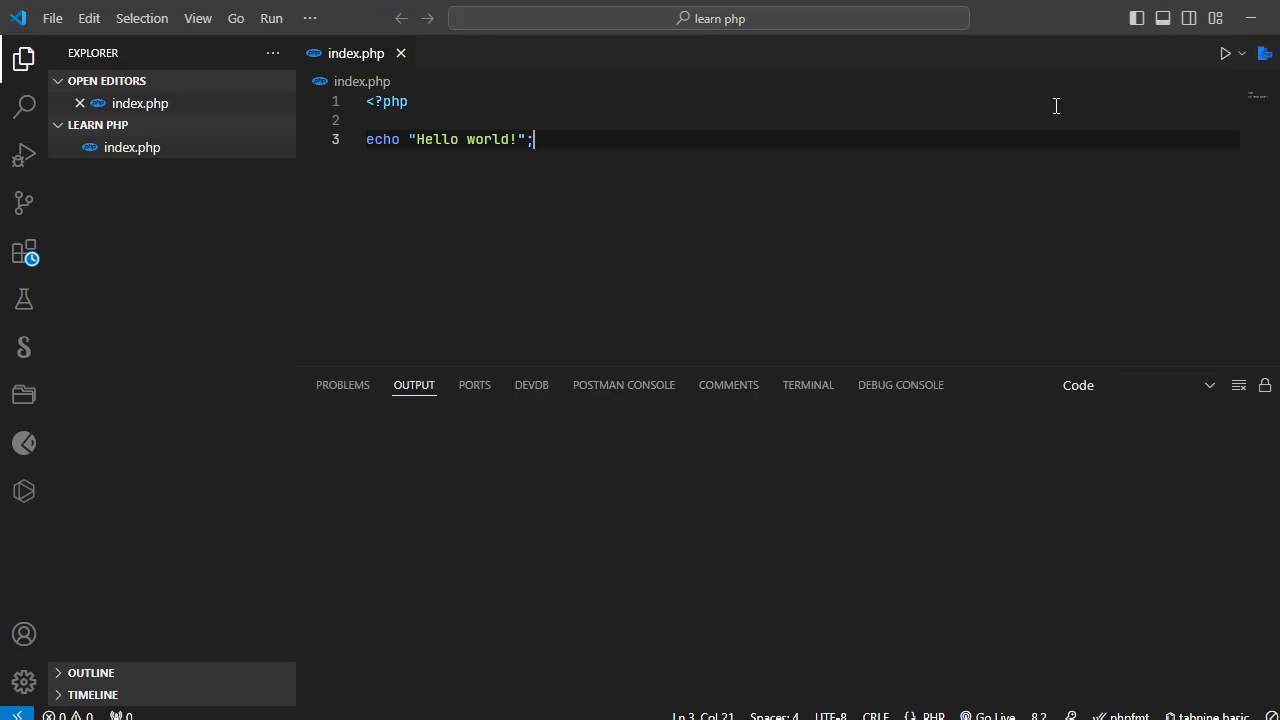
left_click_drag(426, 428, 282, 429)
left_click(540, 219)
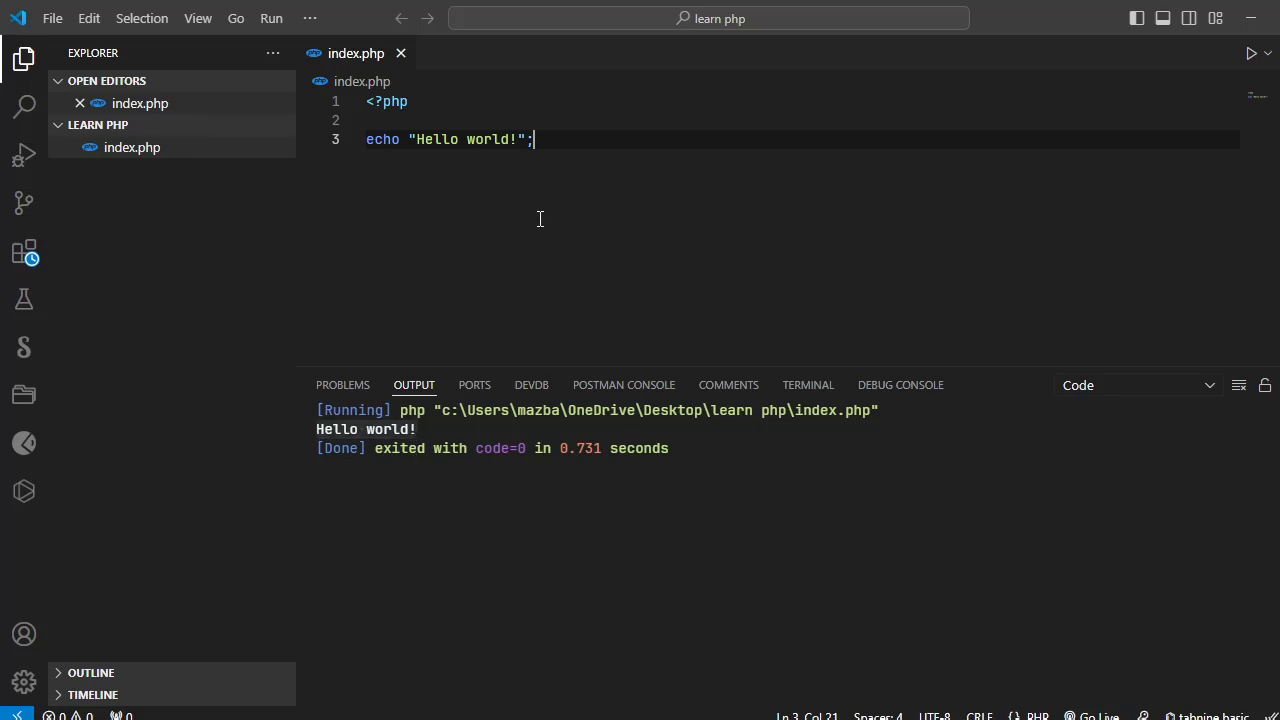